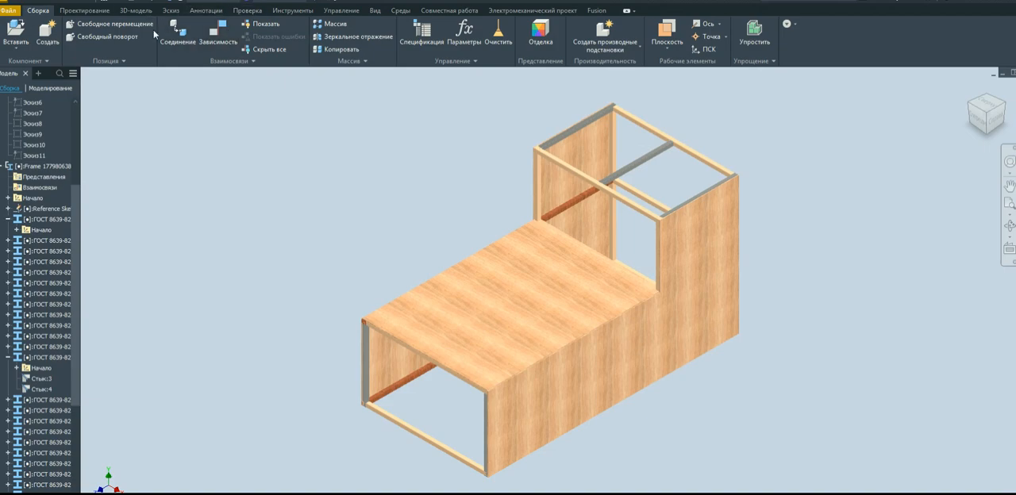
{"action": "left_click", "coordinate": [255, 64]}
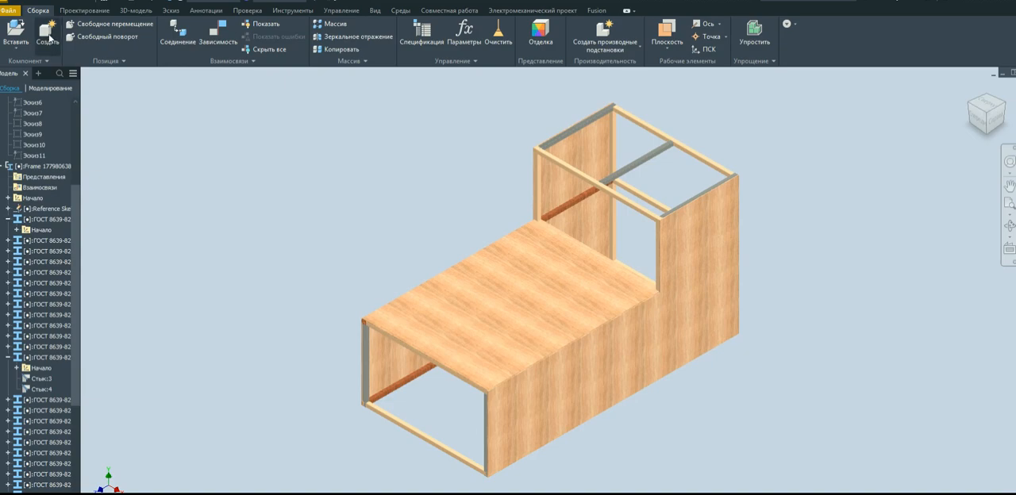
{"action": "left_click", "coordinate": [11, 10]}
{"action": "left_click", "coordinate": [10, 11]}
{"action": "left_click", "coordinate": [11, 11]}
{"action": "left_click", "coordinate": [44, 13]}
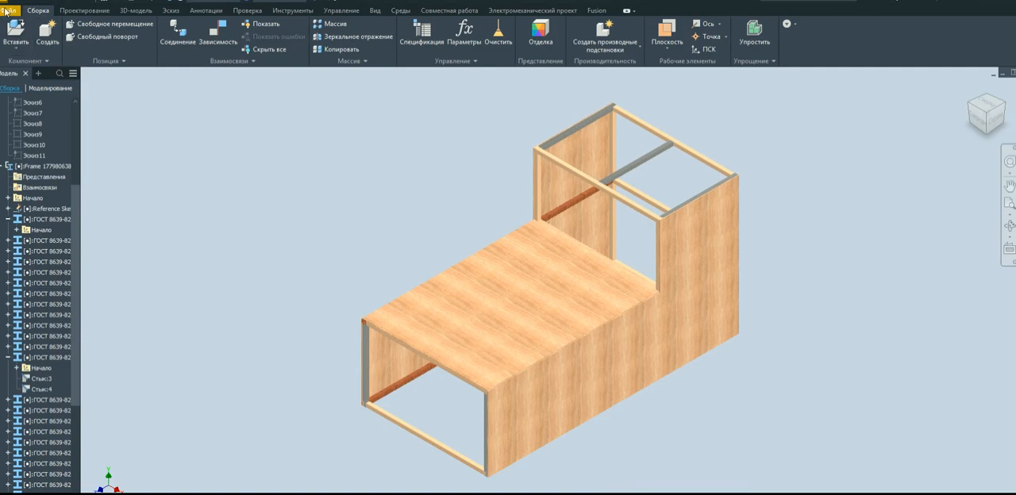
{"action": "left_click", "coordinate": [89, 11]}
{"action": "left_click", "coordinate": [38, 10]}
{"action": "left_click", "coordinate": [84, 10]}
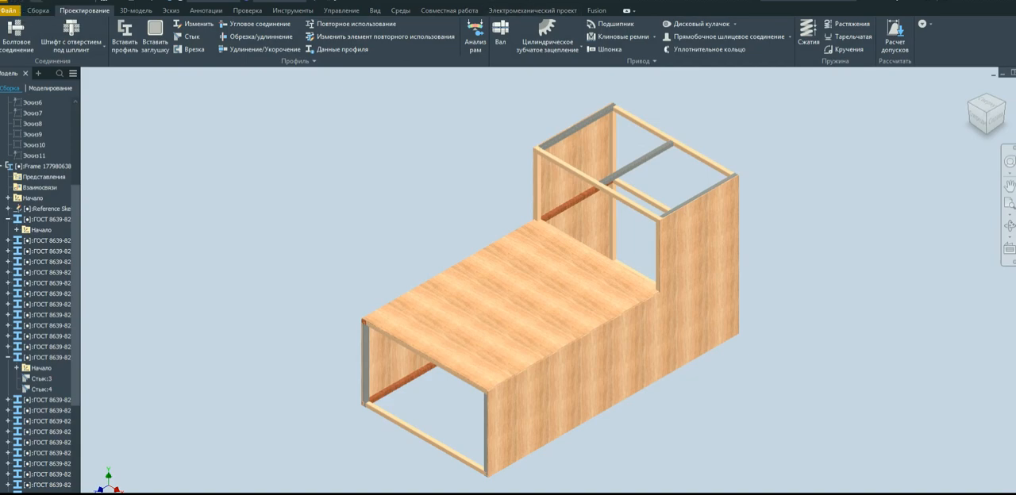
Create a new assembly file from the Standard.iam template.
{"action": "left_click", "coordinate": [15, 2]}
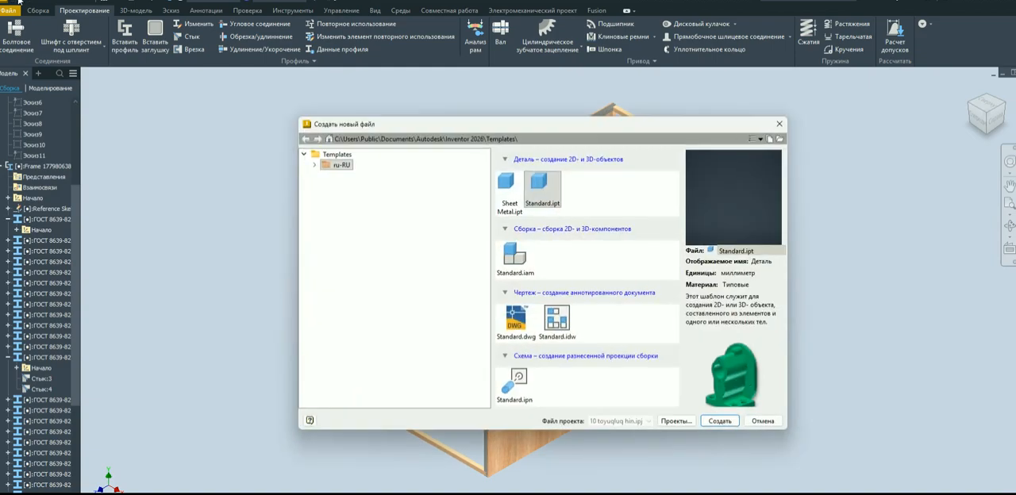
{"action": "left_click", "coordinate": [512, 259]}
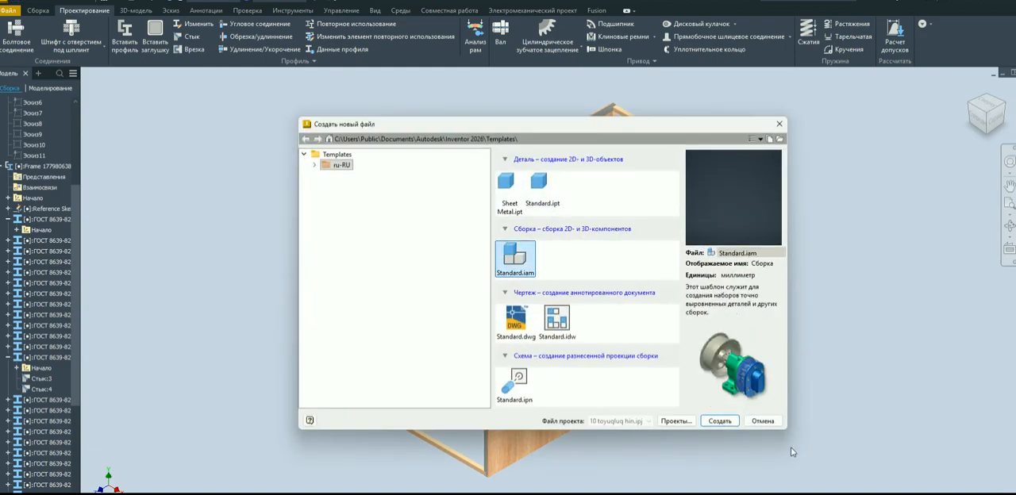
{"action": "left_click", "coordinate": [719, 421]}
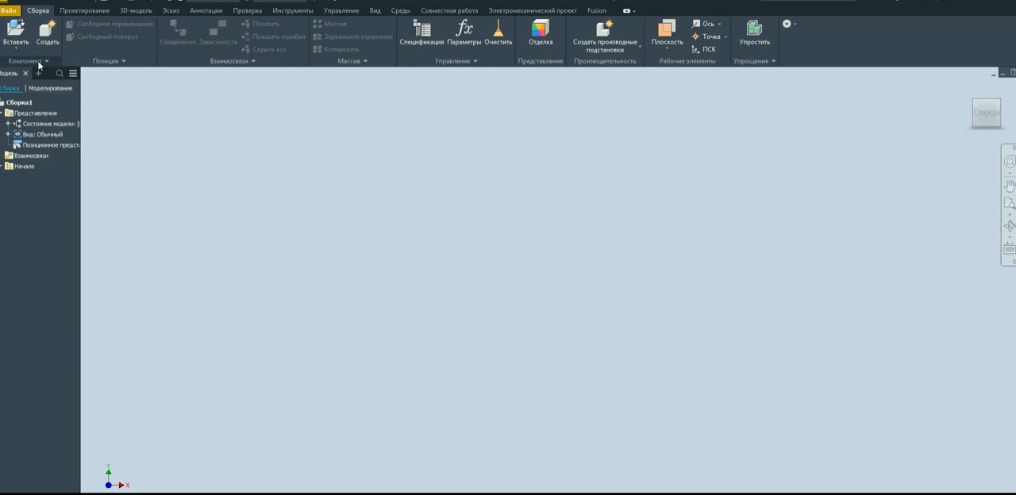
{"action": "left_click", "coordinate": [13, 49]}
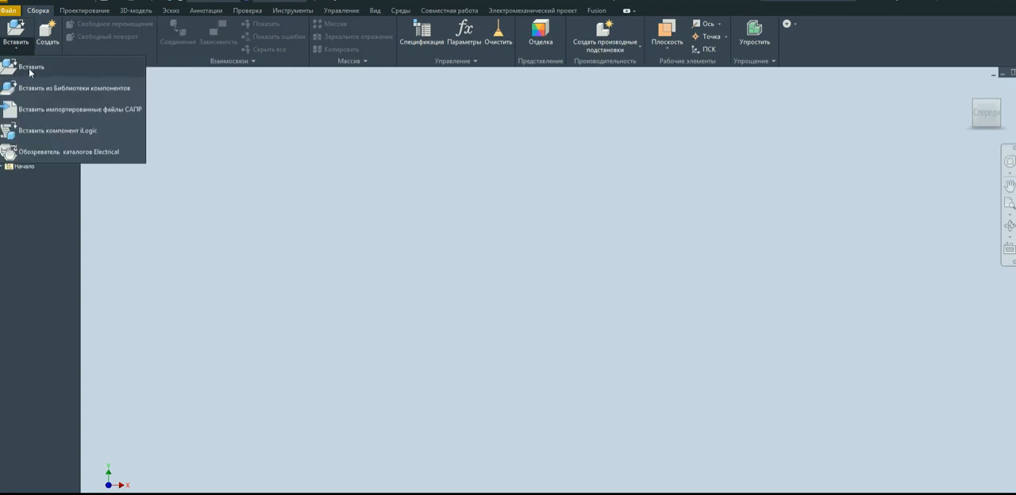
{"action": "left_click", "coordinate": [31, 69]}
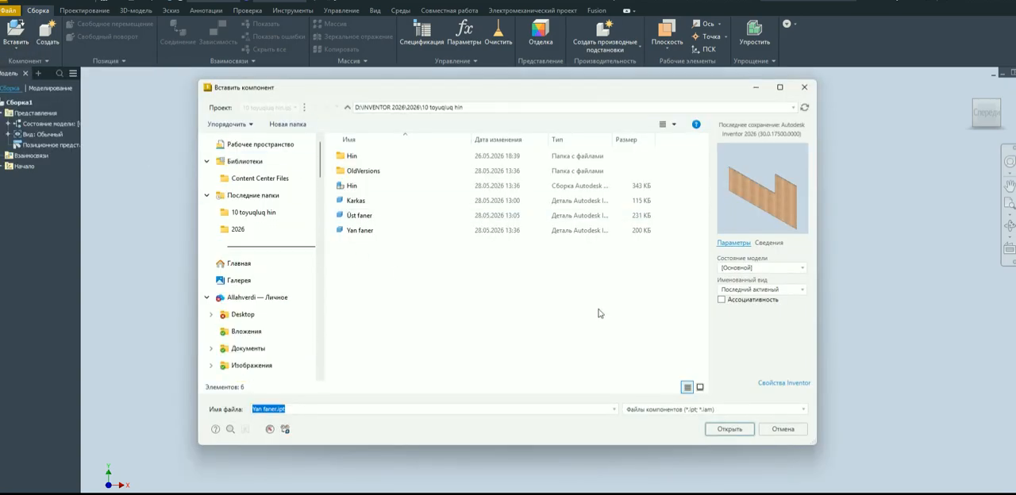
{"action": "left_click", "coordinate": [390, 187]}
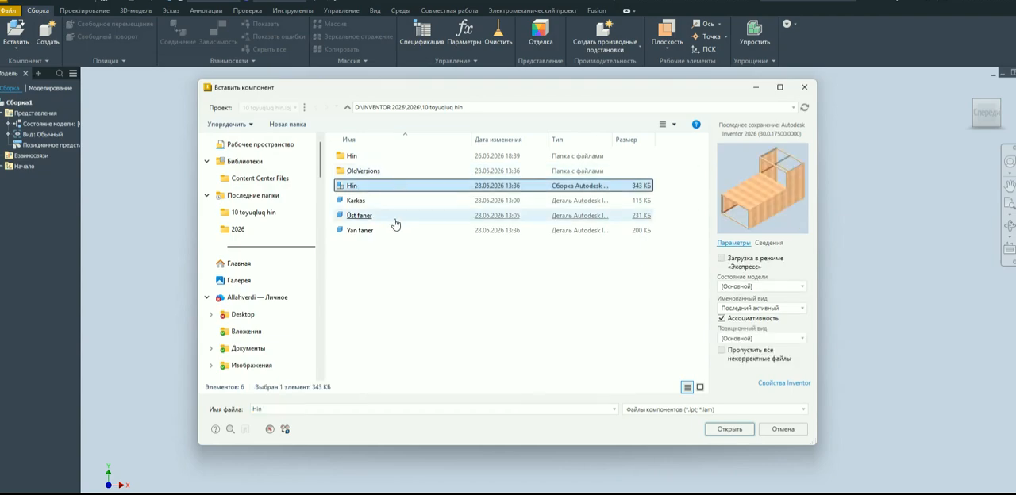
{"action": "left_click", "coordinate": [393, 217]}
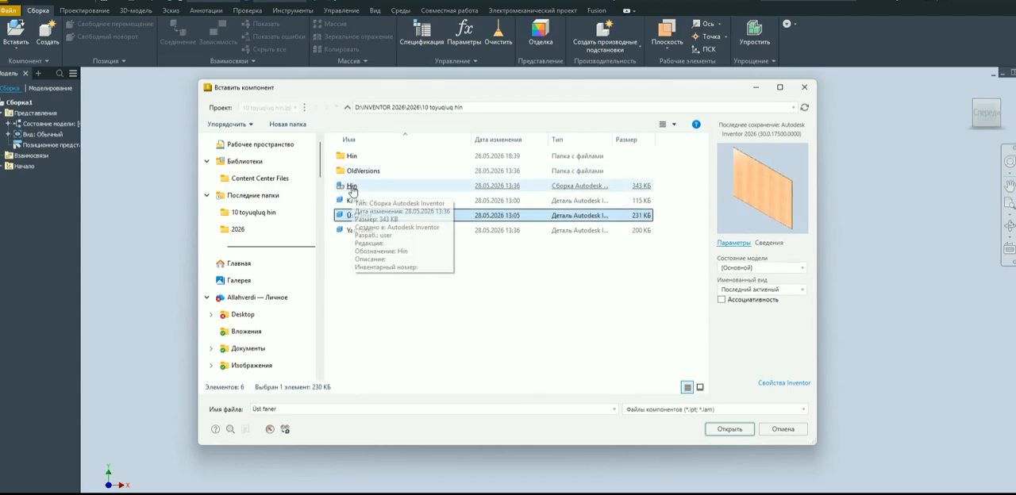
{"action": "left_click", "coordinate": [351, 188]}
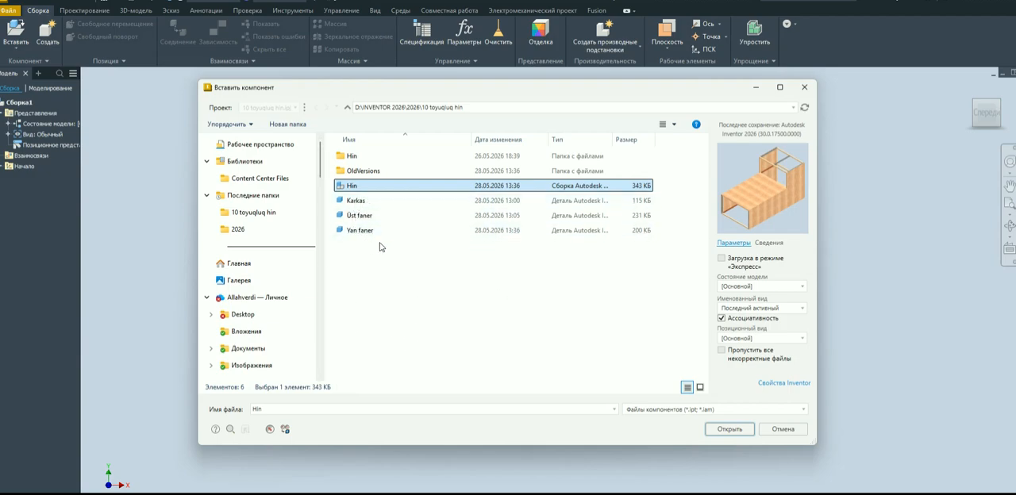
{"action": "left_click", "coordinate": [358, 202]}
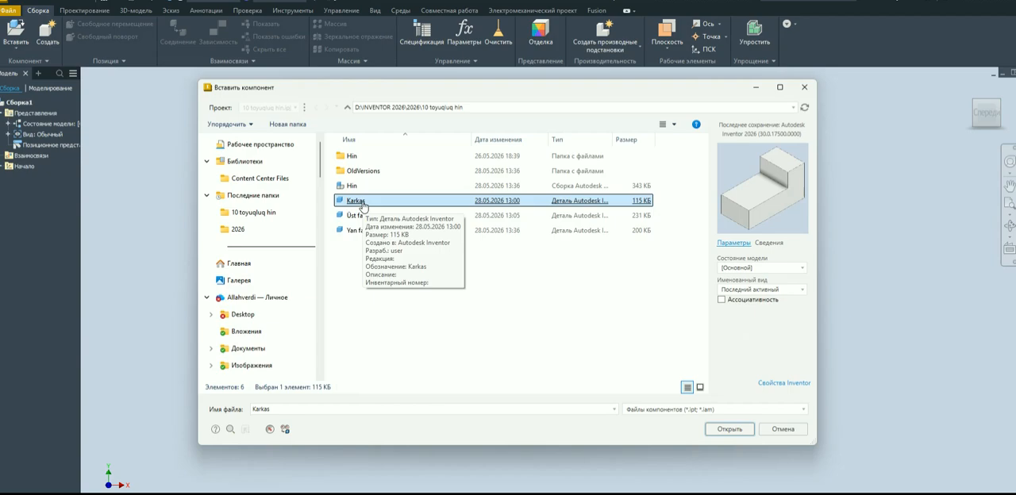
{"action": "double_click", "coordinate": [358, 202]}
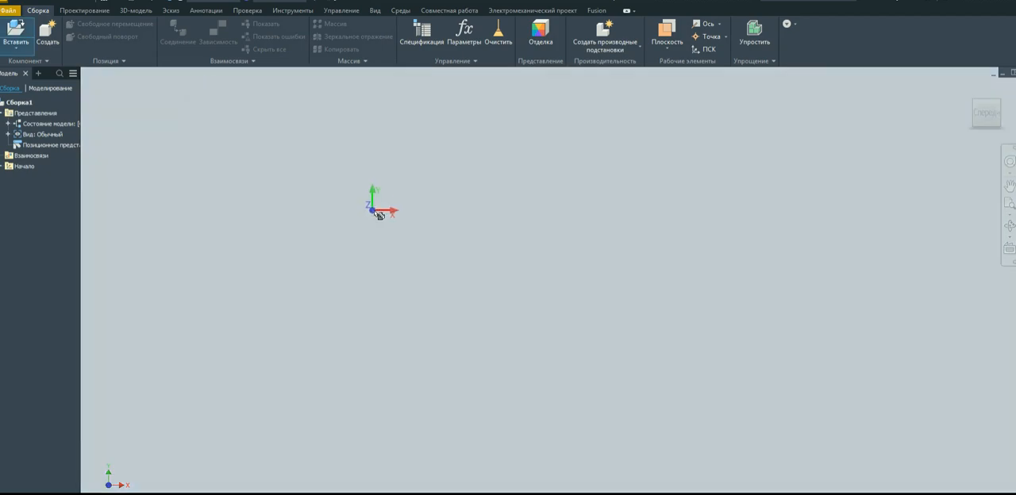
{"action": "scroll", "coordinate": [503, 255], "scroll_direction": "down", "scroll_amount": 7}
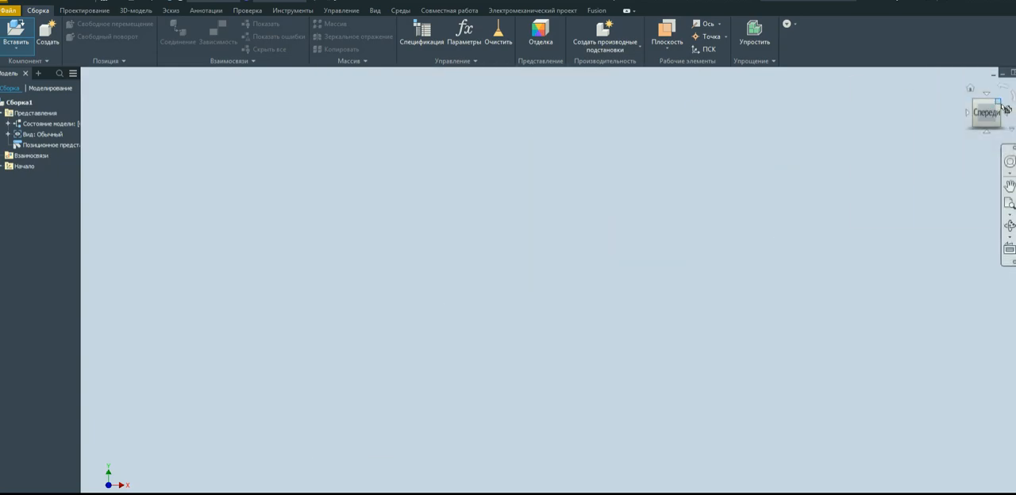
{"action": "key", "text": "F6"}
{"action": "scroll", "coordinate": [504, 216], "scroll_direction": "down", "scroll_amount": 7}
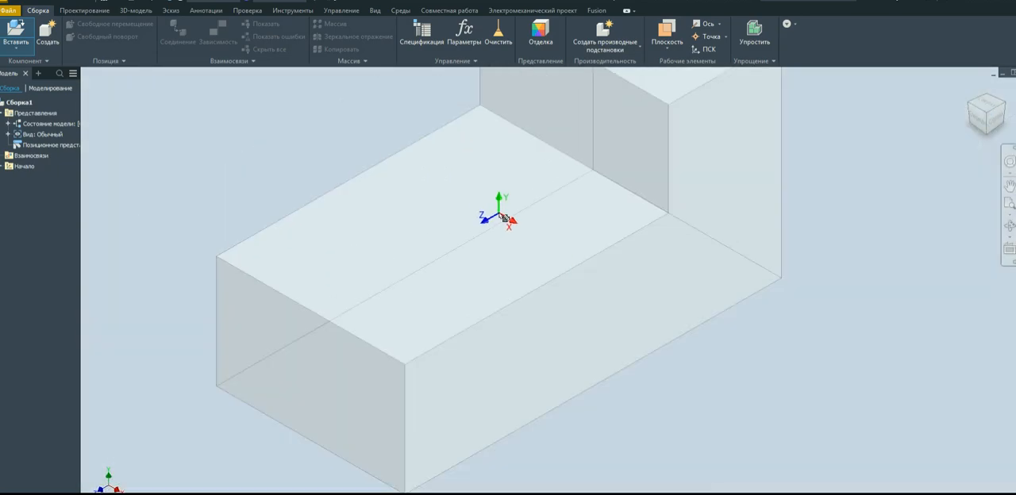
{"action": "right_click", "coordinate": [450, 230]}
{"action": "left_click", "coordinate": [475, 230]}
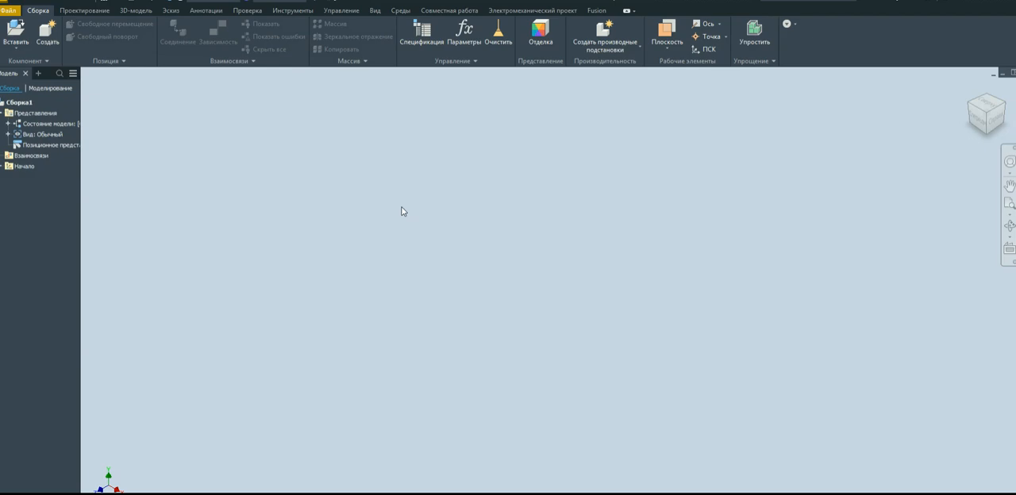
{"action": "left_click", "coordinate": [17, 51]}
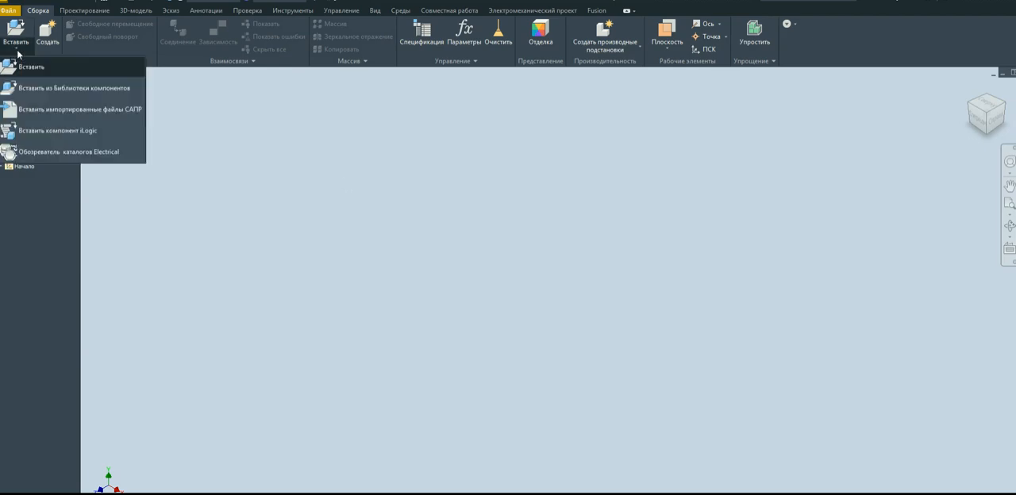
{"action": "left_click", "coordinate": [311, 268]}
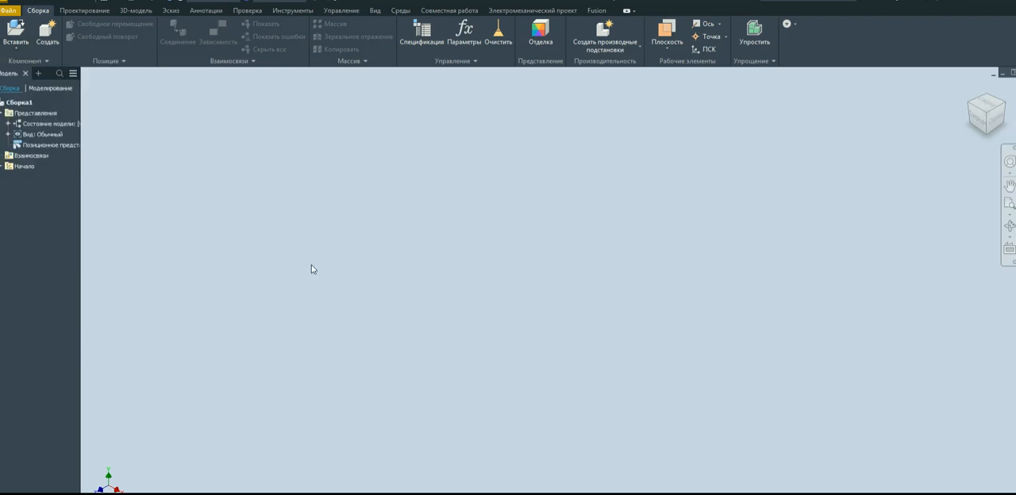
Insert one instance of the Karkas part from the 10 toyuqluq hin folder into the empty assembly.
{"action": "left_click", "coordinate": [18, 51]}
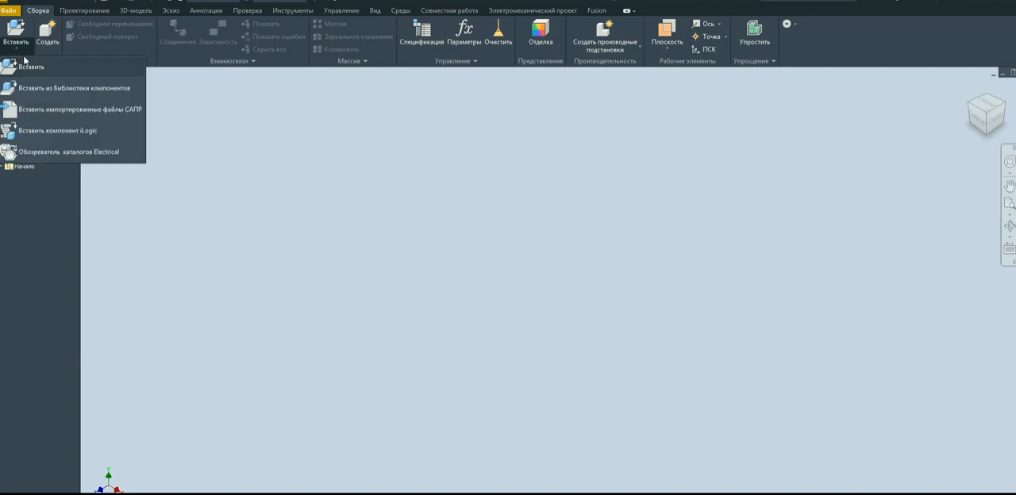
{"action": "left_click", "coordinate": [35, 69]}
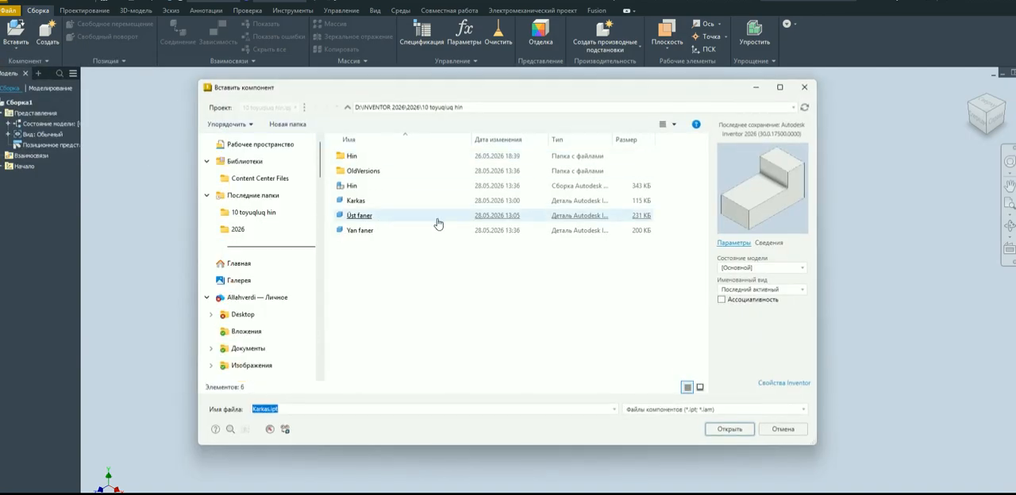
{"action": "left_click", "coordinate": [427, 234]}
{"action": "left_click", "coordinate": [367, 202]}
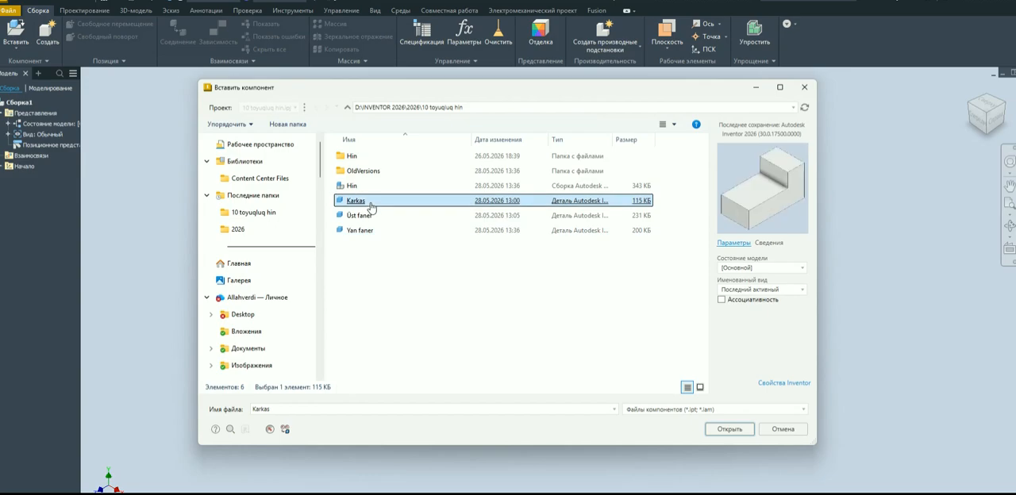
{"action": "double_click", "coordinate": [368, 202]}
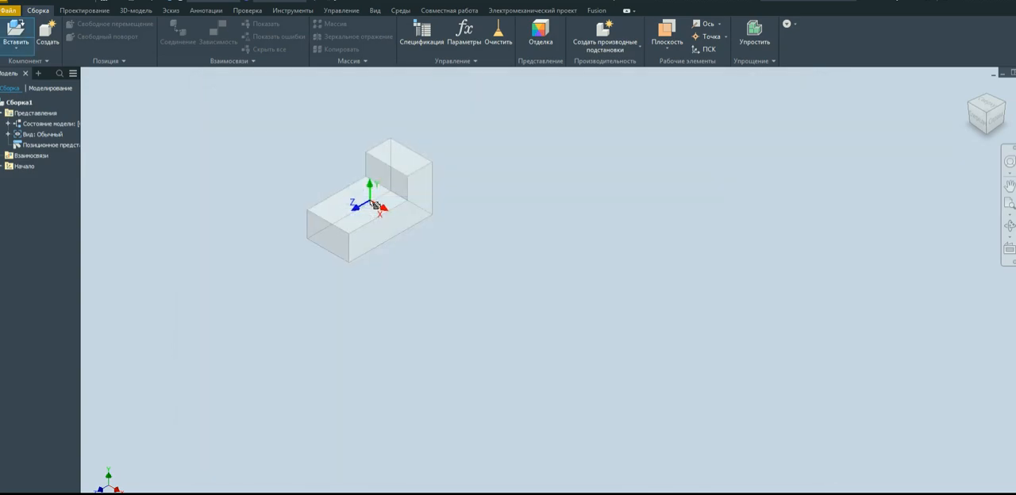
{"action": "left_click", "coordinate": [541, 262]}
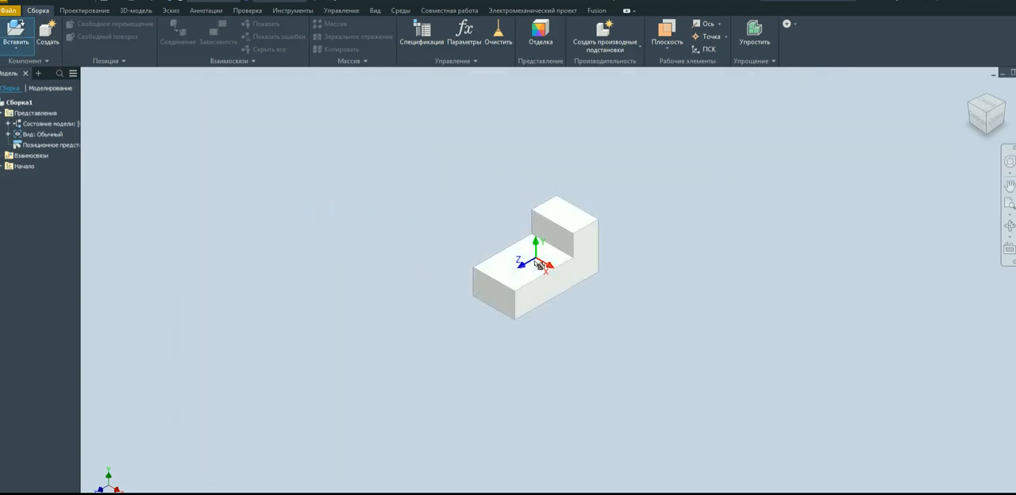
{"action": "right_click", "coordinate": [390, 213]}
{"action": "left_click", "coordinate": [416, 215]}
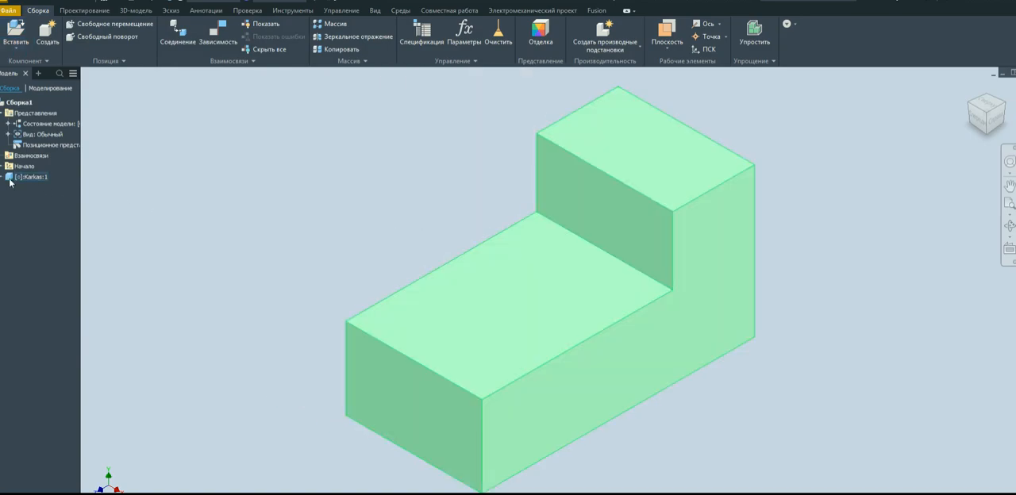
{"action": "scroll", "coordinate": [447, 238], "scroll_direction": "up", "scroll_amount": 3}
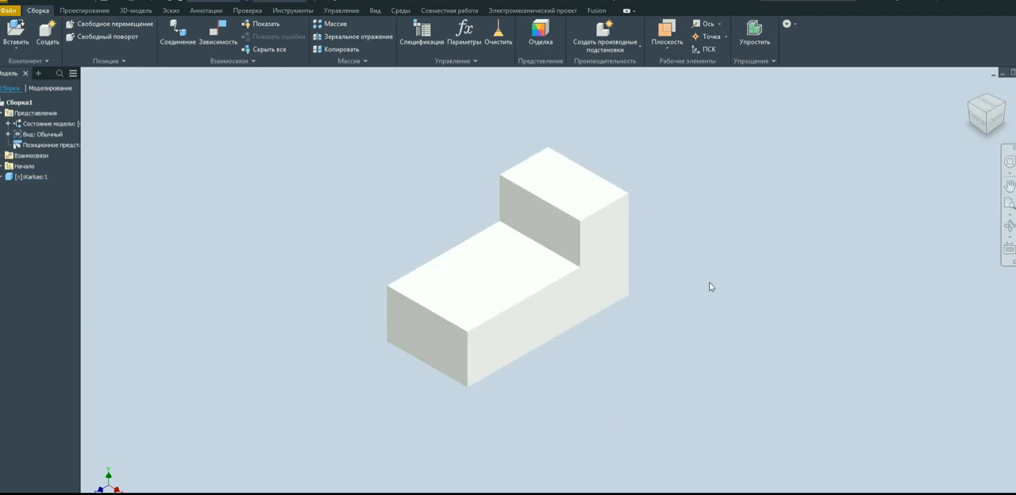
{"action": "right_click", "coordinate": [29, 180]}
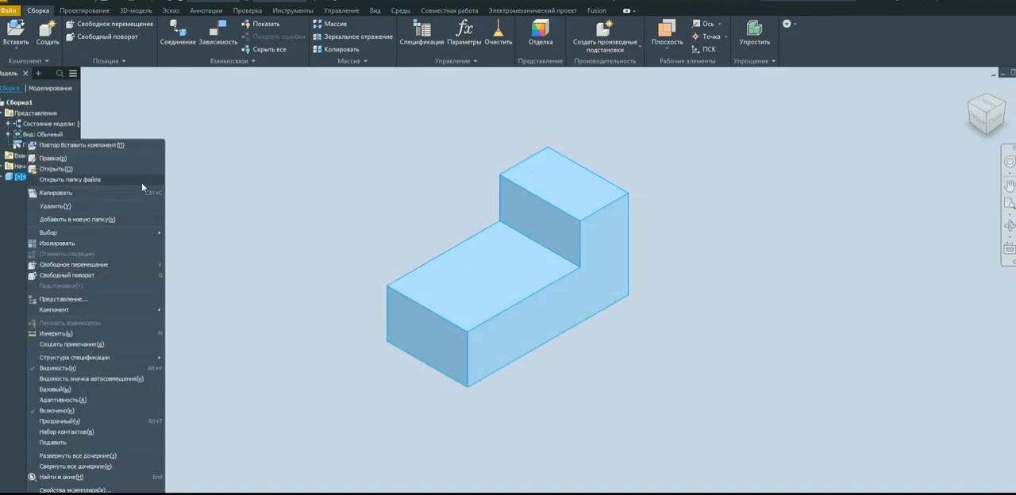
{"action": "left_click", "coordinate": [236, 182]}
{"action": "left_click", "coordinate": [236, 182]}
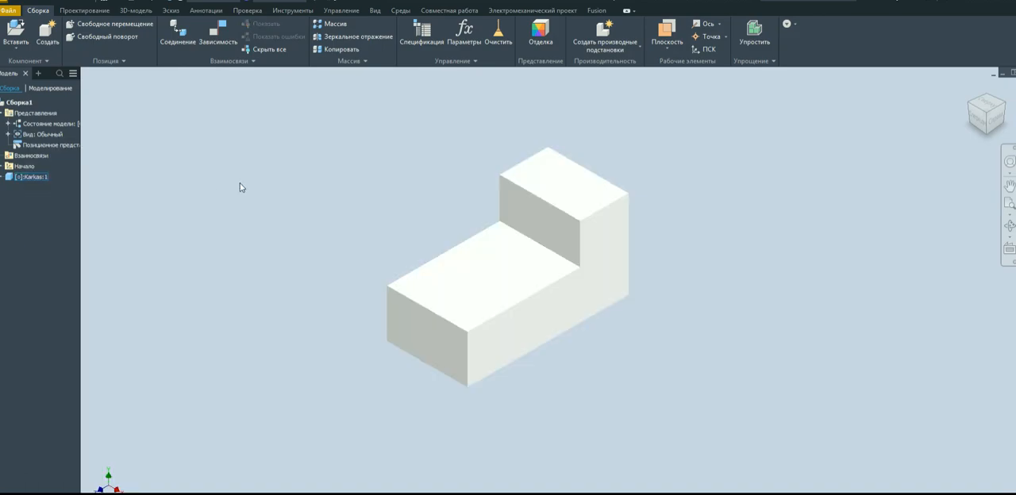
{"action": "left_click", "coordinate": [43, 158]}
Start inserting the Üst faner part from the 10 toyuqluq hin folder into the assembly.
{"action": "left_click", "coordinate": [19, 50]}
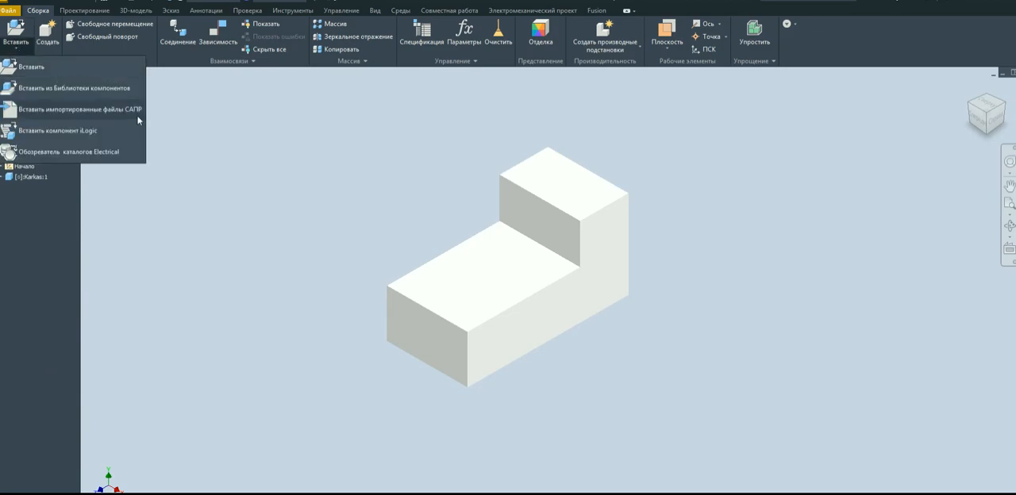
{"action": "left_click", "coordinate": [29, 72]}
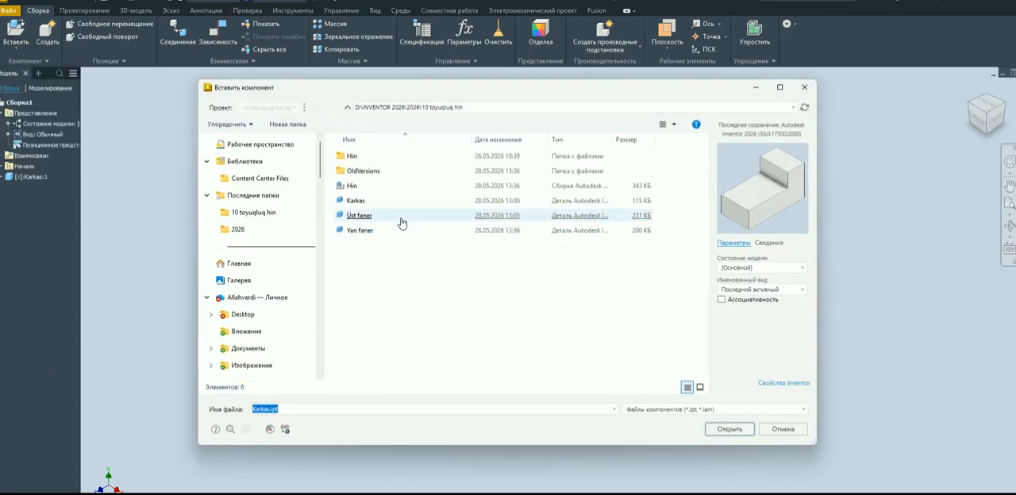
{"action": "left_click", "coordinate": [375, 204]}
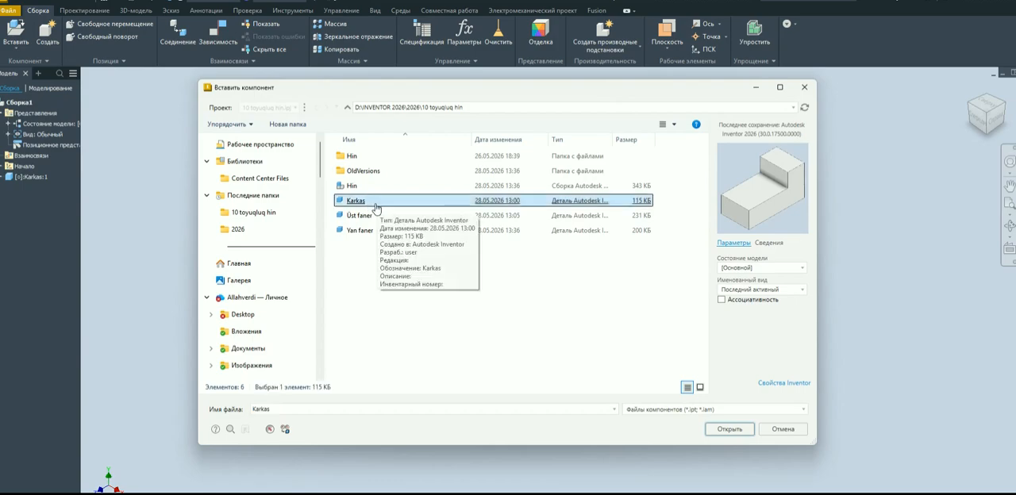
{"action": "left_click", "coordinate": [377, 220]}
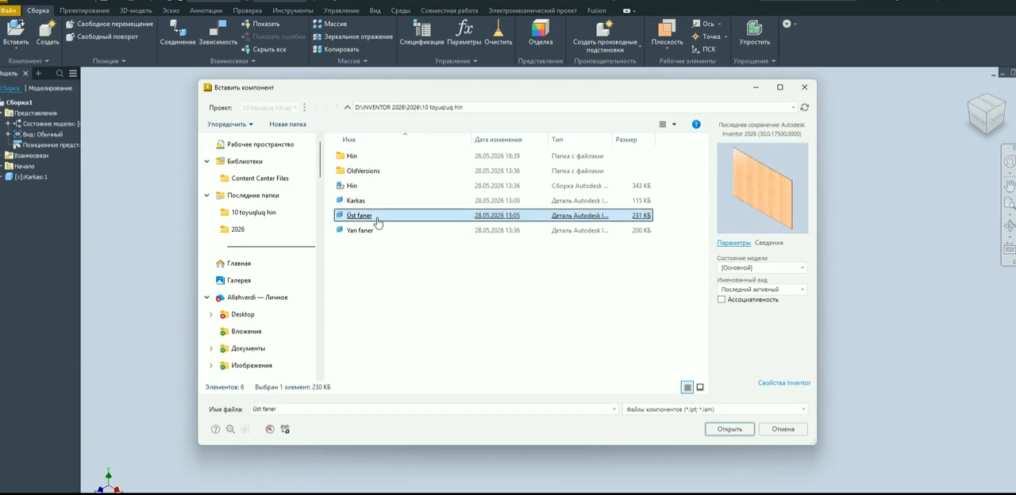
{"action": "double_click", "coordinate": [377, 221]}
{"action": "scroll", "coordinate": [408, 232], "scroll_direction": "up", "scroll_amount": 3}
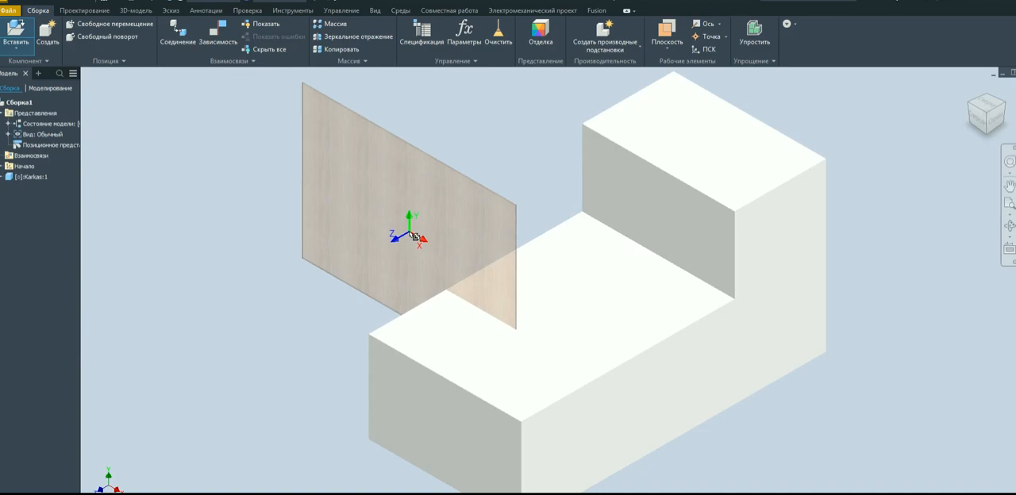
{"action": "scroll", "coordinate": [601, 265], "scroll_direction": "down", "scroll_amount": 3}
{"action": "scroll", "coordinate": [313, 205], "scroll_direction": "up", "scroll_amount": 4}
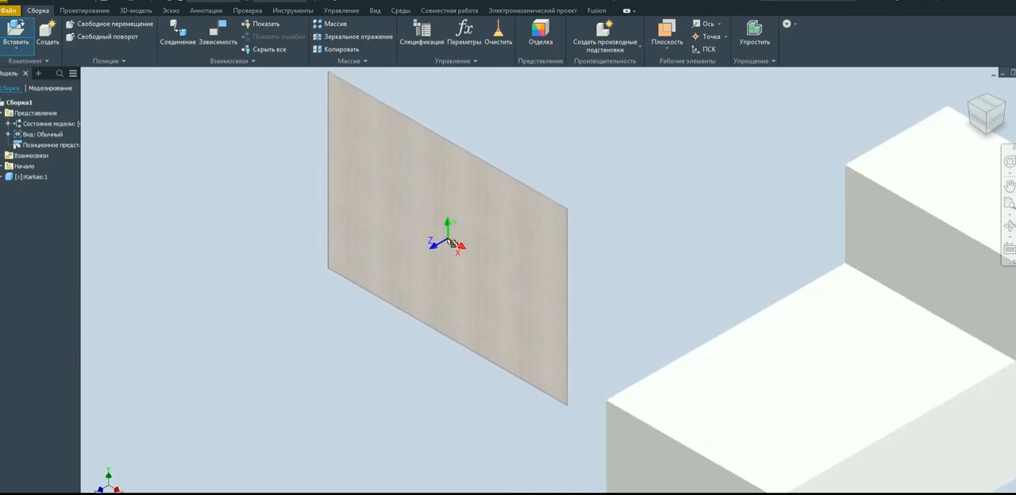
{"action": "scroll", "coordinate": [431, 233], "scroll_direction": "down", "scroll_amount": 3}
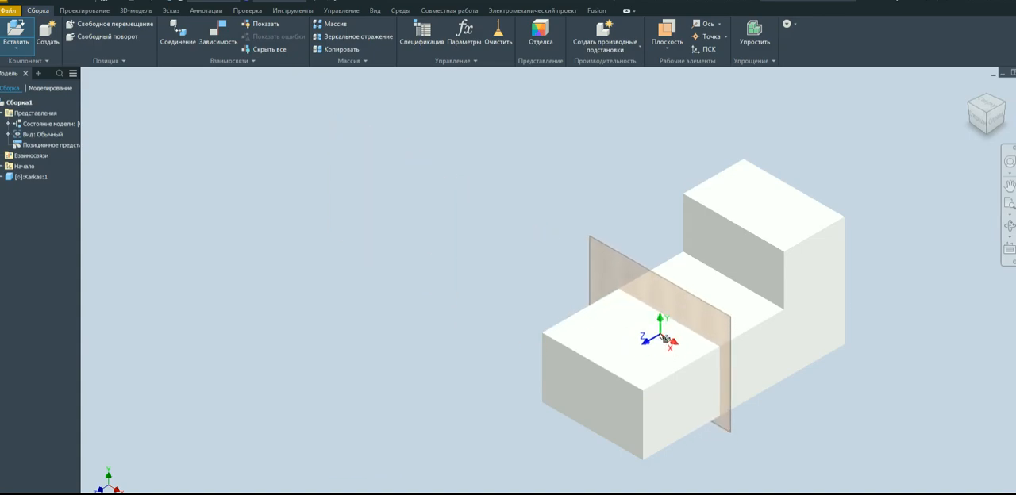
Rotate the Üst faner panel 90° about Y and 90° about X, and place one horizontal instance beside the Karkas body.
{"action": "left_click_drag", "start_coordinate": [285, 223], "coordinate": [358, 223]}
{"action": "right_click", "coordinate": [357, 222]}
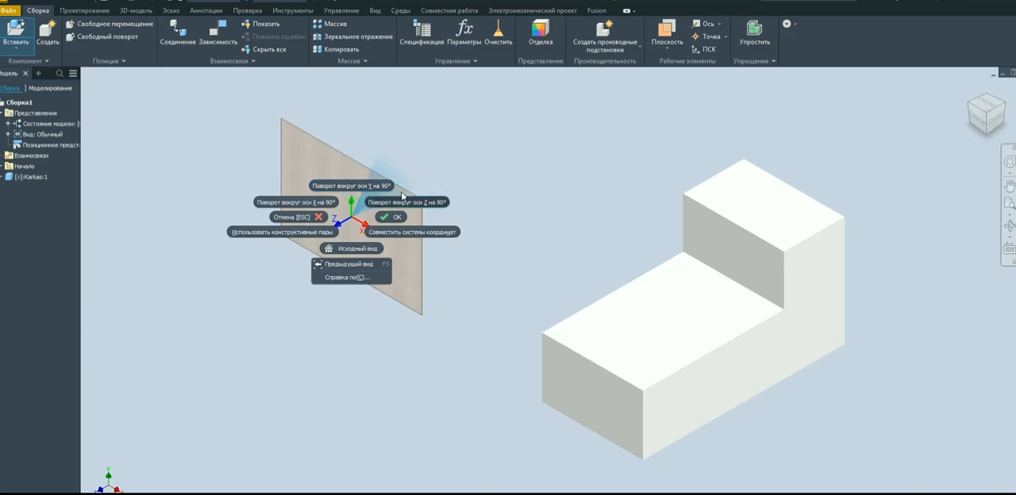
{"action": "left_click", "coordinate": [368, 190]}
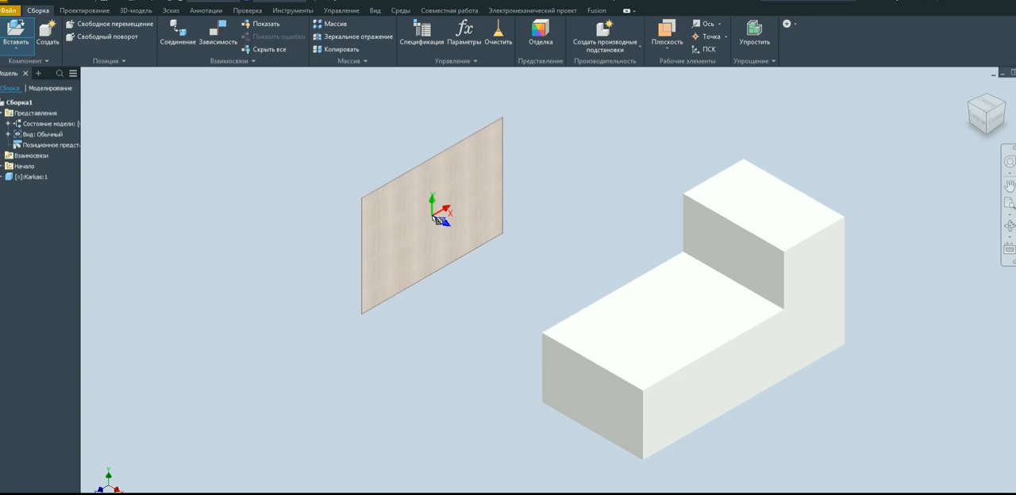
{"action": "right_click", "coordinate": [434, 216]}
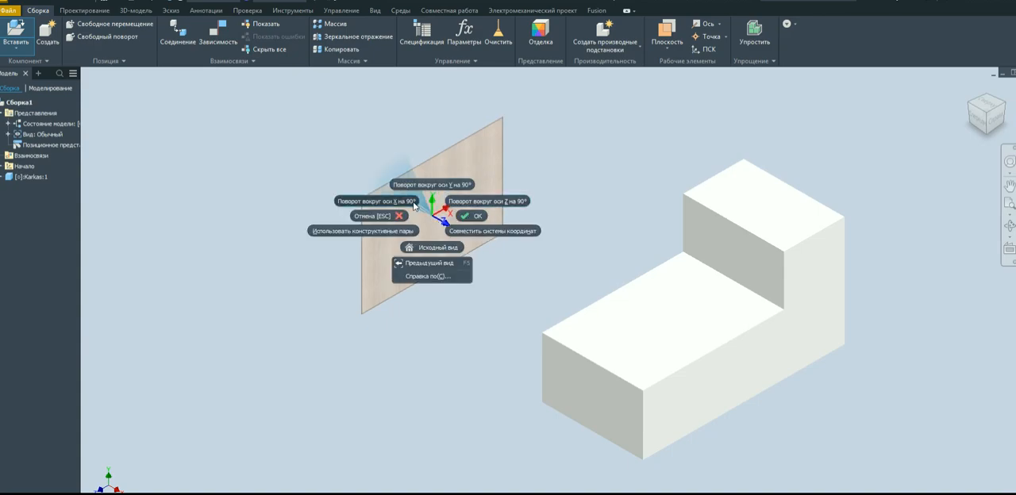
{"action": "left_click", "coordinate": [408, 205]}
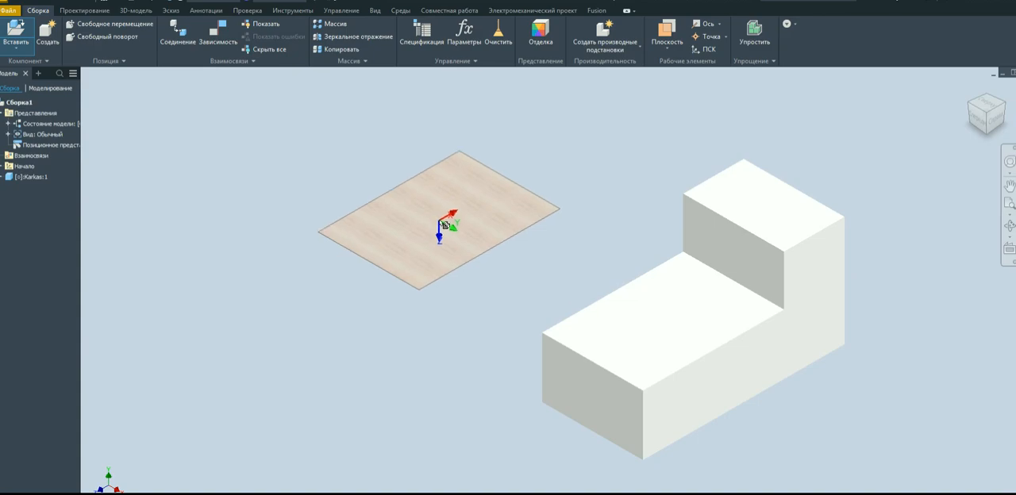
{"action": "left_click", "coordinate": [425, 221]}
{"action": "right_click", "coordinate": [279, 250]}
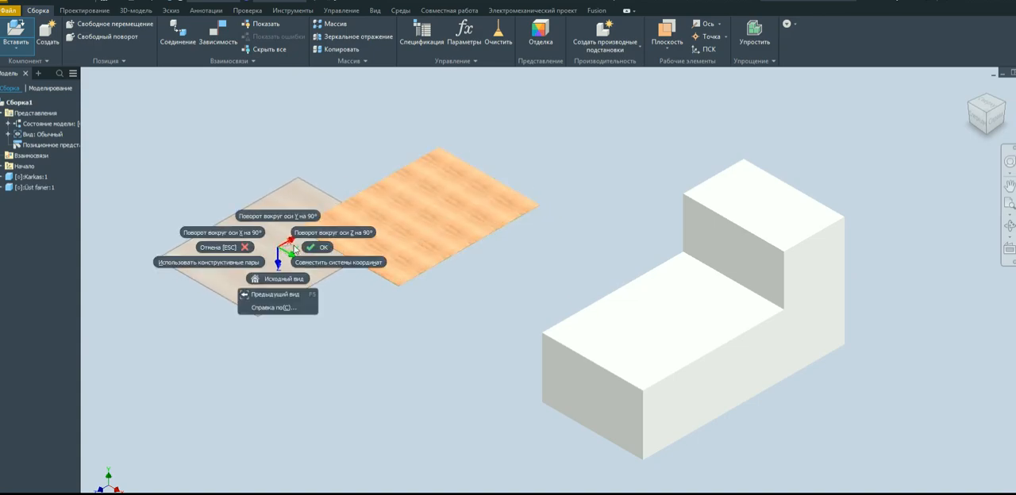
{"action": "left_click", "coordinate": [317, 249]}
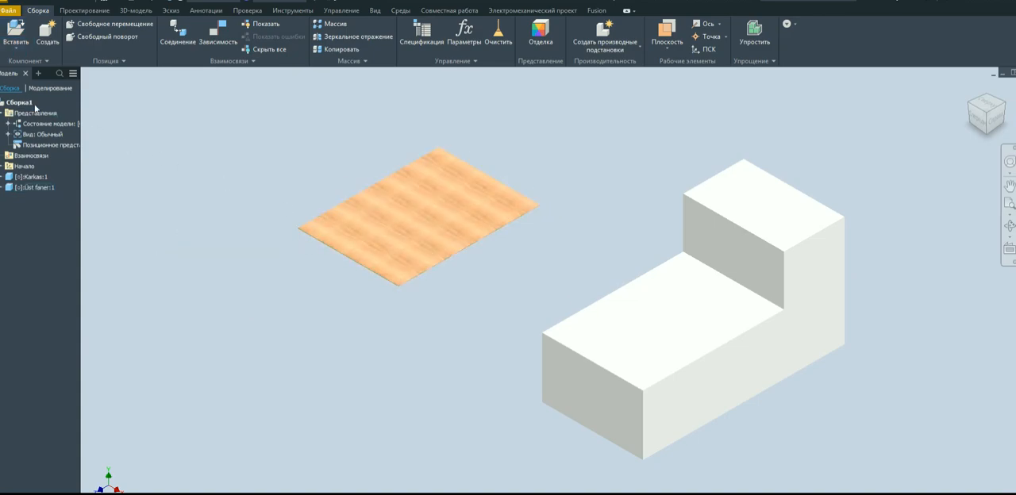
Insert two instances of the Yan faner part rotated 90° about Y, one on either side of the Karkas body.
{"action": "left_click", "coordinate": [16, 47]}
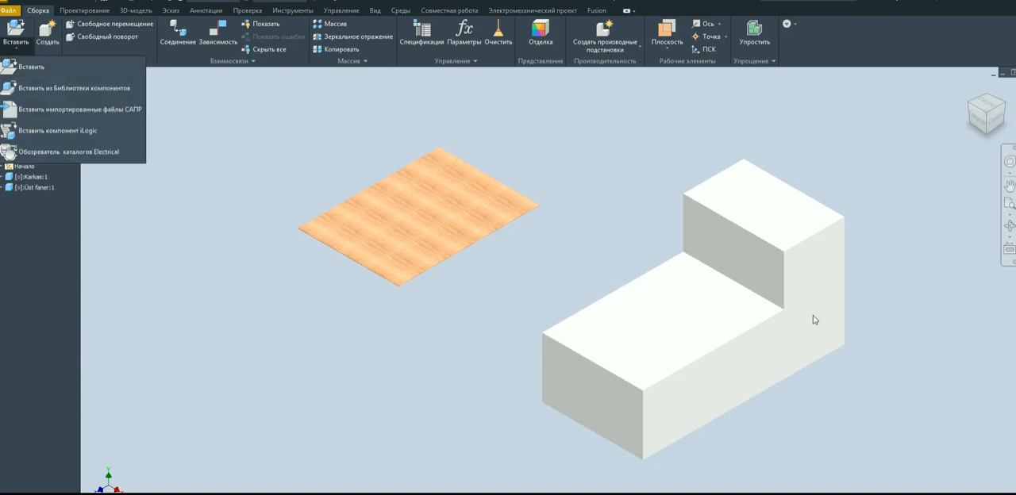
{"action": "left_click", "coordinate": [24, 70]}
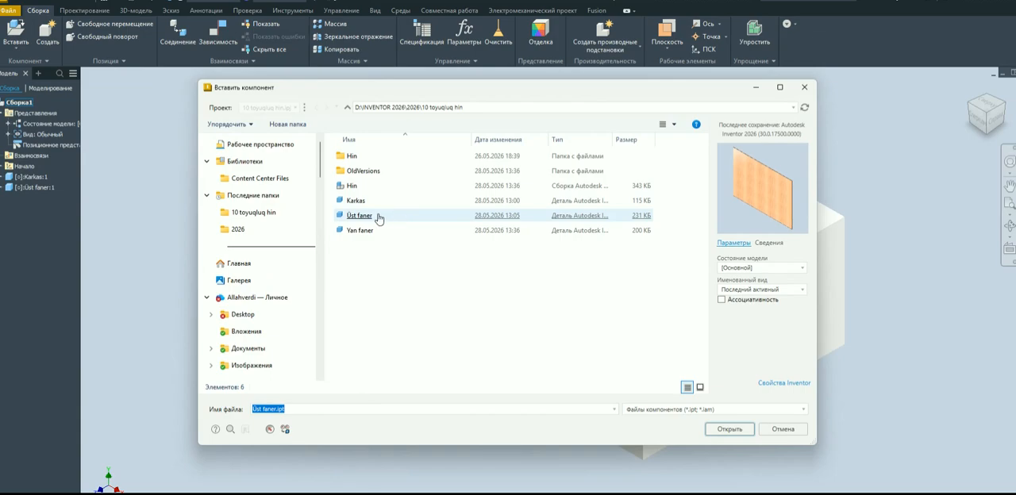
{"action": "double_click", "coordinate": [370, 232]}
{"action": "scroll", "coordinate": [420, 286], "scroll_direction": "down", "scroll_amount": 4}
{"action": "scroll", "coordinate": [461, 274], "scroll_direction": "up", "scroll_amount": 2}
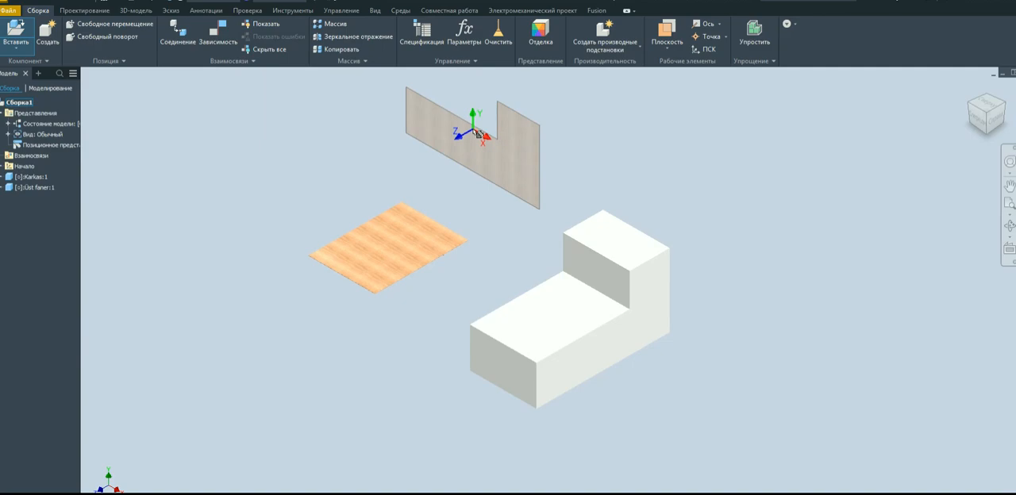
{"action": "right_click", "coordinate": [475, 134]}
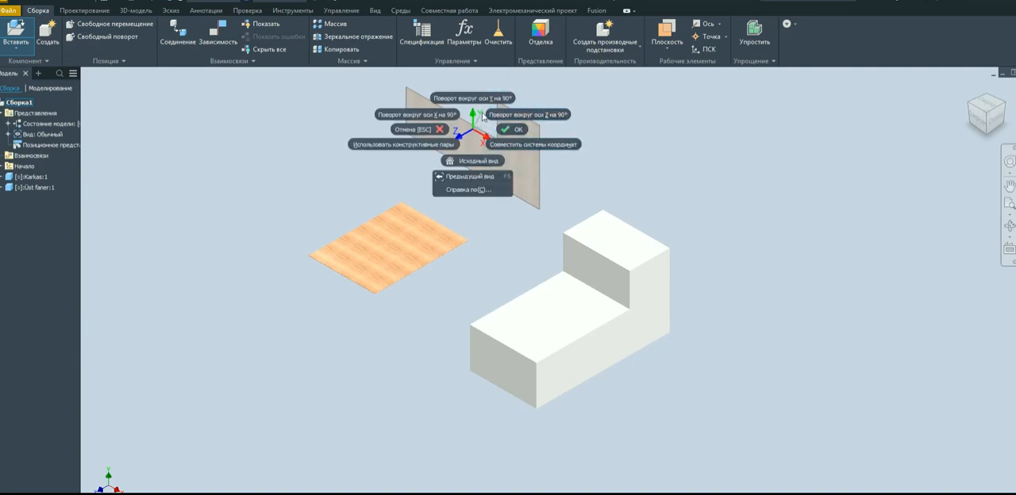
{"action": "left_click", "coordinate": [487, 100]}
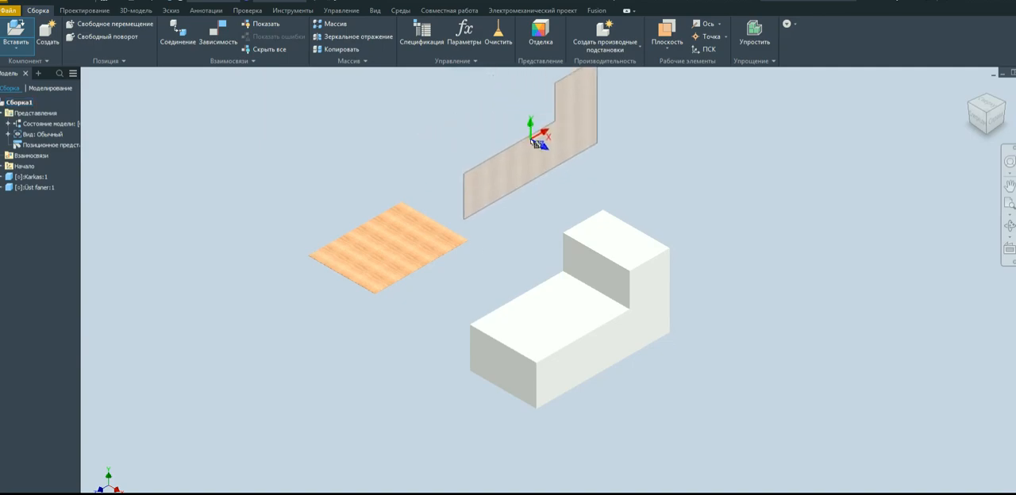
{"action": "left_click", "coordinate": [533, 141]}
{"action": "left_click", "coordinate": [792, 272]}
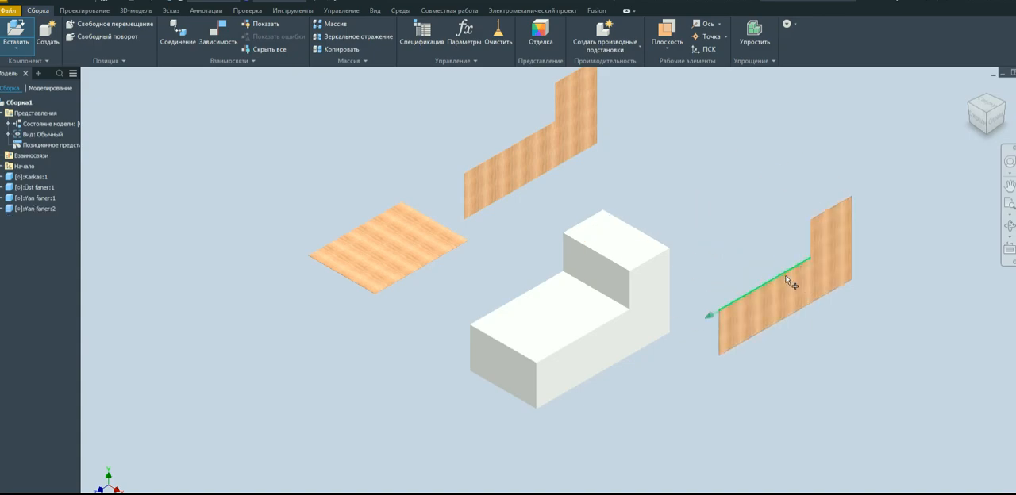
{"action": "right_click", "coordinate": [854, 327]}
{"action": "left_click", "coordinate": [887, 327]}
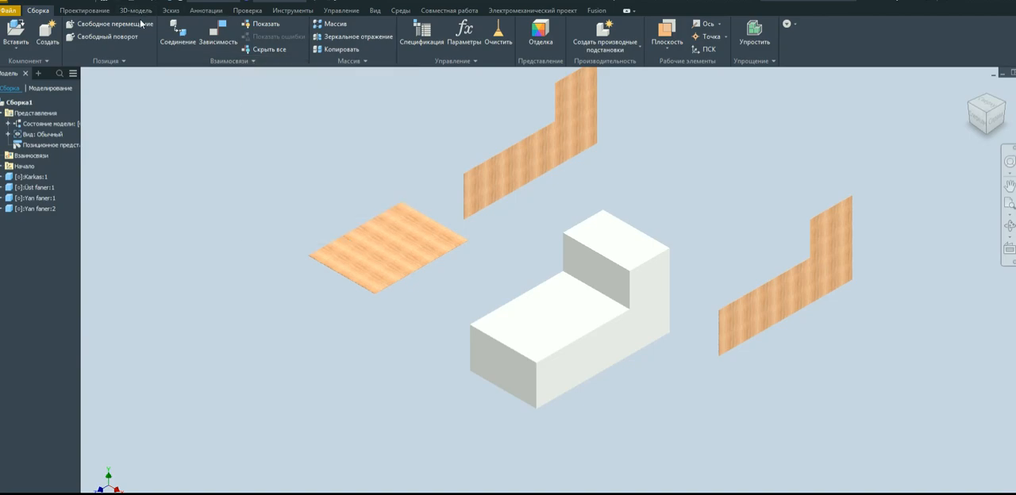
Using the Assemble command, apply a Mate-Mate constraint between the Üst faner panel's upward face and the Karkas body's lower top face, offset 0 mm.
{"action": "left_click", "coordinate": [252, 63]}
{"action": "left_click", "coordinate": [178, 76]}
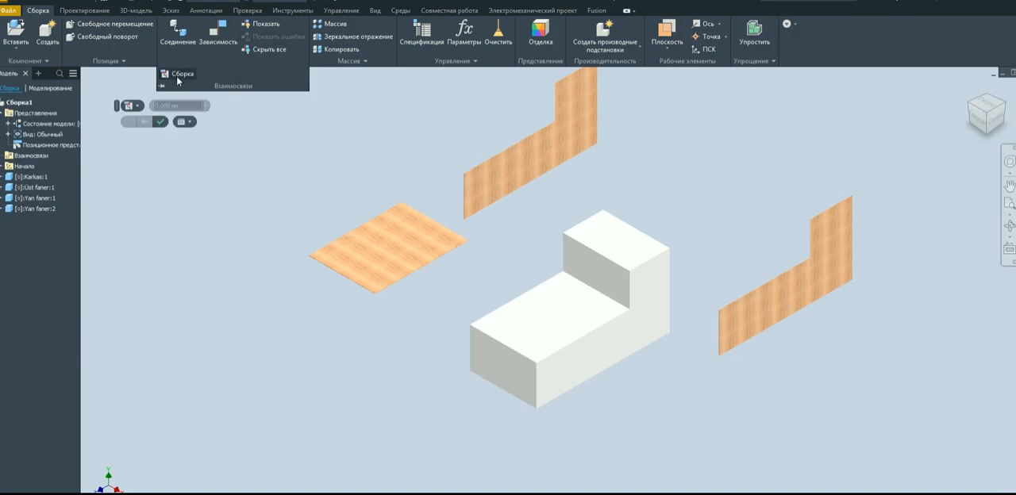
{"action": "left_click", "coordinate": [138, 107]}
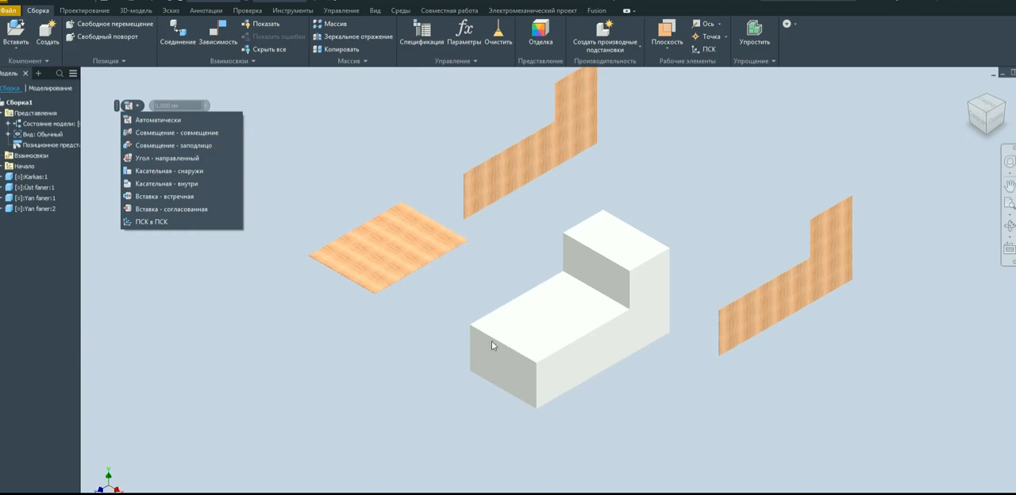
{"action": "left_click", "coordinate": [191, 137]}
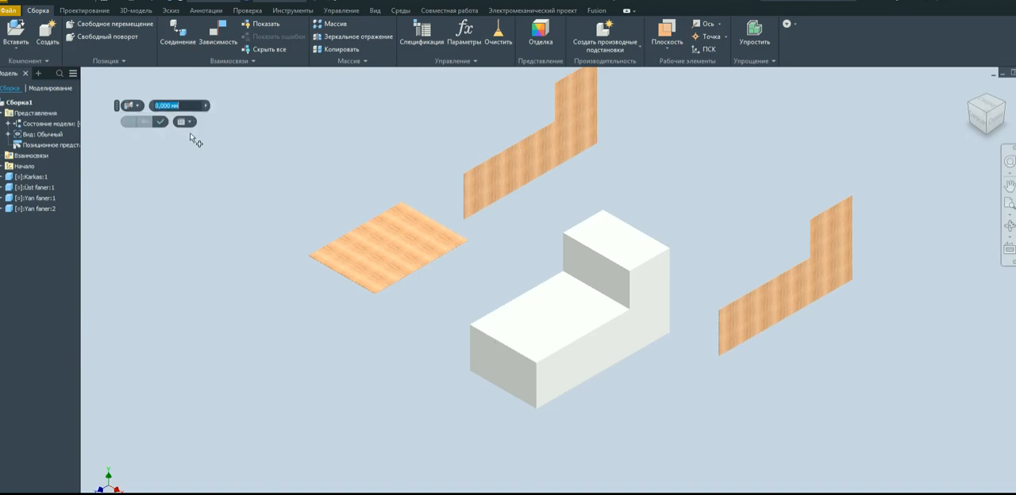
{"action": "left_click", "coordinate": [373, 253]}
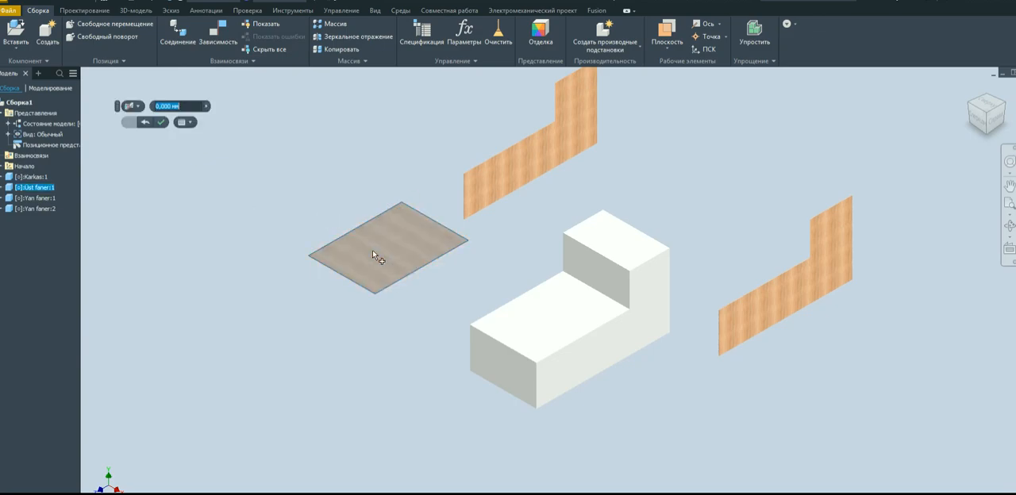
{"action": "left_click", "coordinate": [524, 324]}
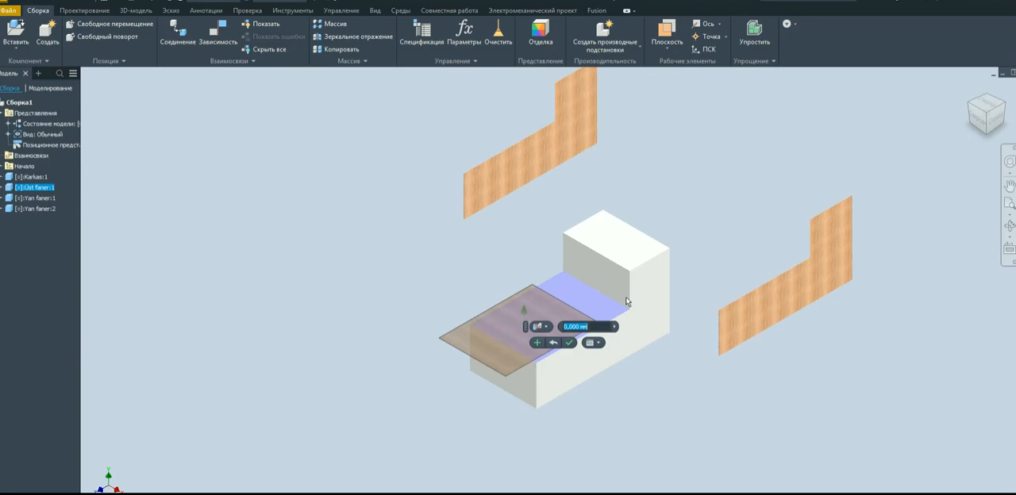
{"action": "left_click", "coordinate": [536, 343]}
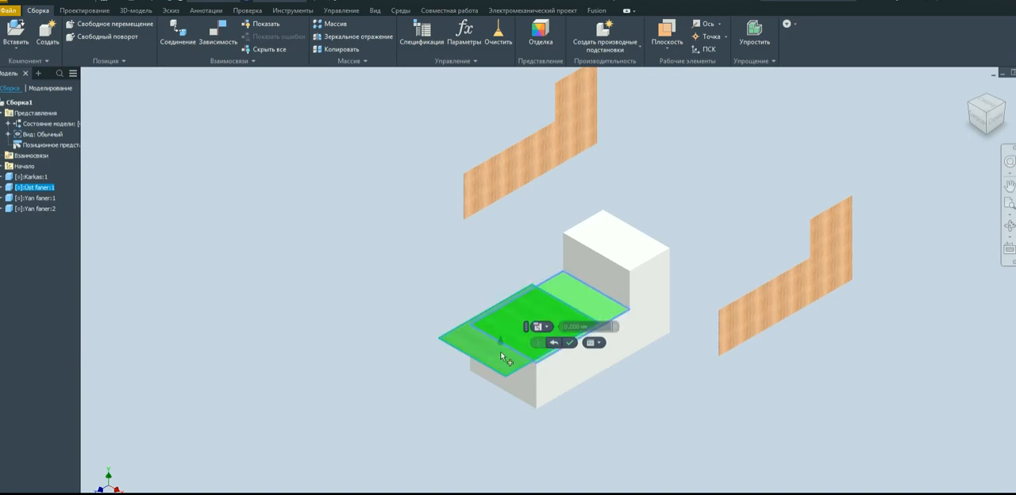
Constrain the Üst faner panel's front edge face flush with the Karkas body's front face at 0 mm offset.
{"action": "scroll", "coordinate": [494, 359], "scroll_direction": "up", "scroll_amount": 5}
{"action": "scroll", "coordinate": [492, 359], "scroll_direction": "up", "scroll_amount": 2}
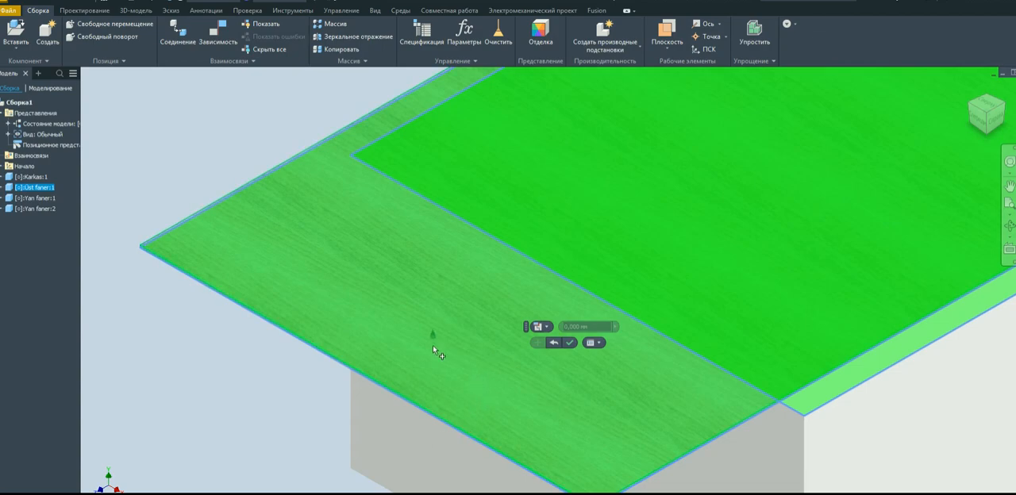
{"action": "scroll", "coordinate": [476, 308], "scroll_direction": "down", "scroll_amount": 5}
{"action": "scroll", "coordinate": [465, 358], "scroll_direction": "up", "scroll_amount": 8}
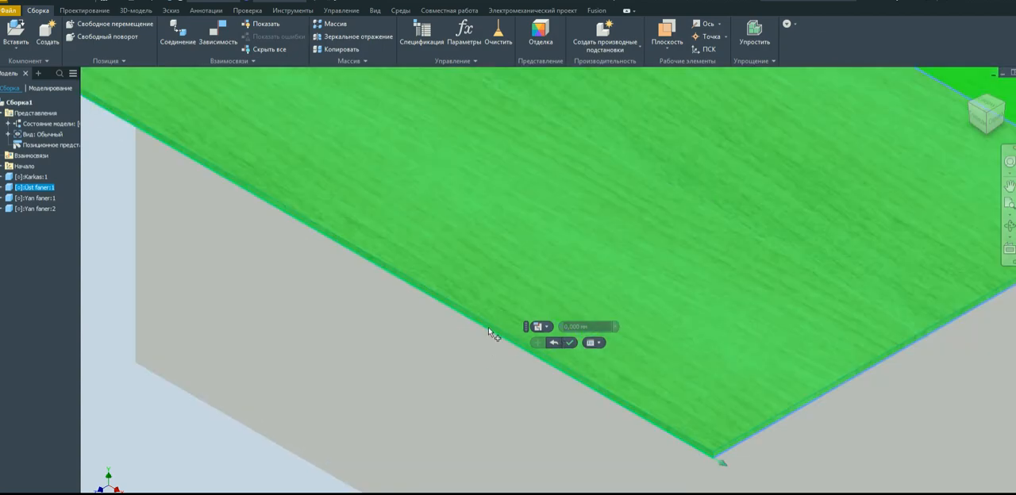
{"action": "scroll", "coordinate": [492, 316], "scroll_direction": "up", "scroll_amount": 3}
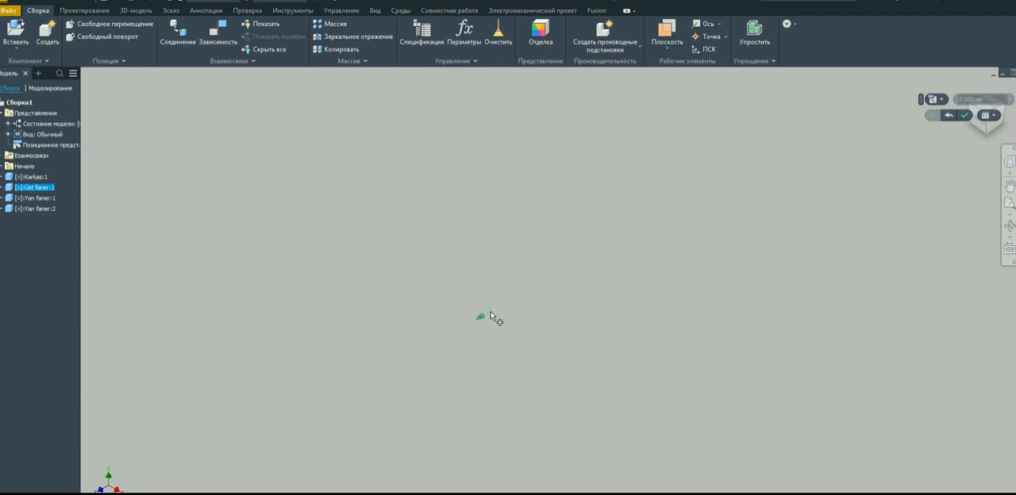
{"action": "scroll", "coordinate": [492, 316], "scroll_direction": "down", "scroll_amount": 2}
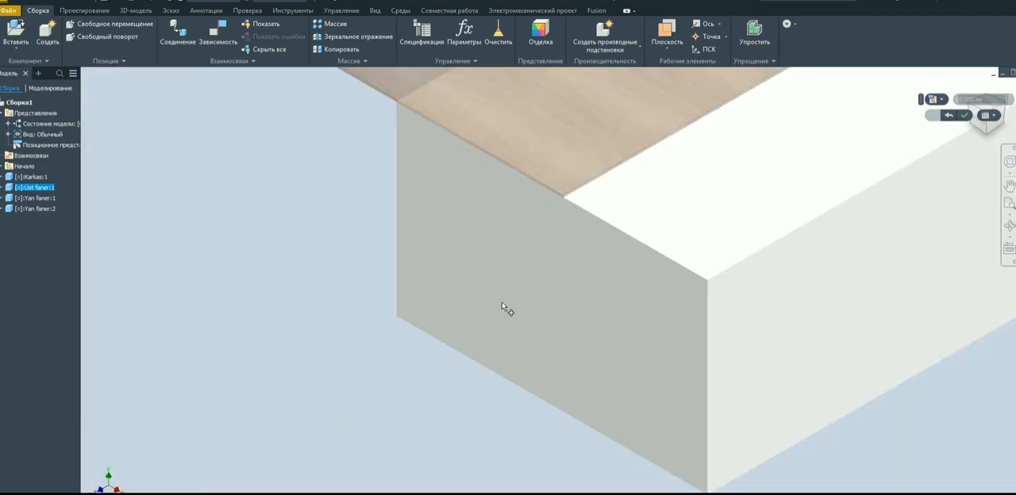
{"action": "left_click", "coordinate": [559, 323]}
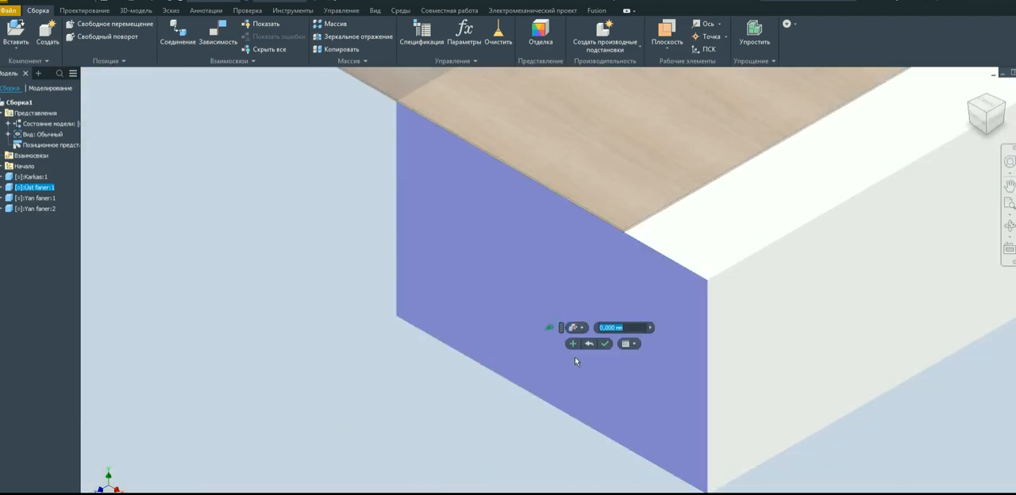
{"action": "left_click", "coordinate": [575, 343]}
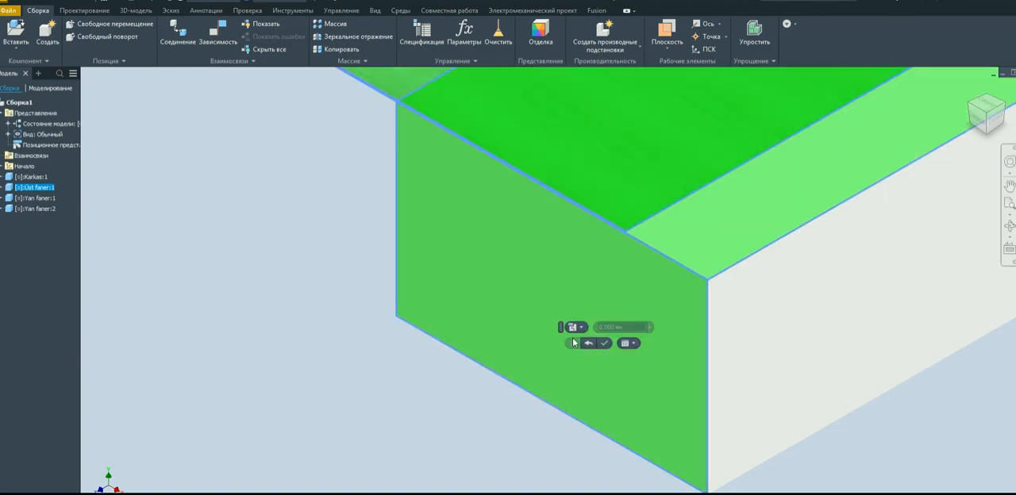
Constrain the Üst faner panel's long side edge flush with the Karkas body's adjacent side face at 0 mm offset, and finish the Assemble command.
{"action": "scroll", "coordinate": [624, 239], "scroll_direction": "up", "scroll_amount": 2}
{"action": "scroll", "coordinate": [640, 232], "scroll_direction": "up", "scroll_amount": 1}
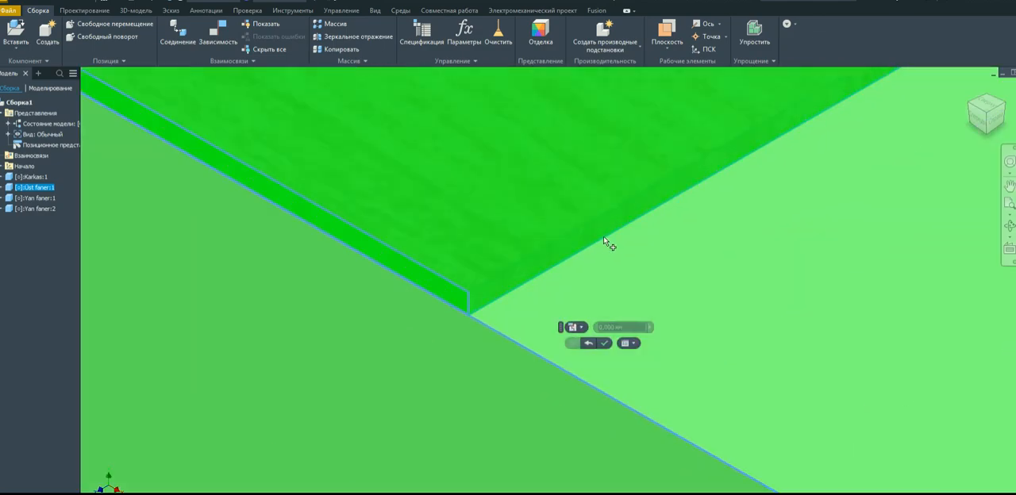
{"action": "left_click", "coordinate": [561, 252]}
{"action": "scroll", "coordinate": [494, 255], "scroll_direction": "down", "scroll_amount": 5}
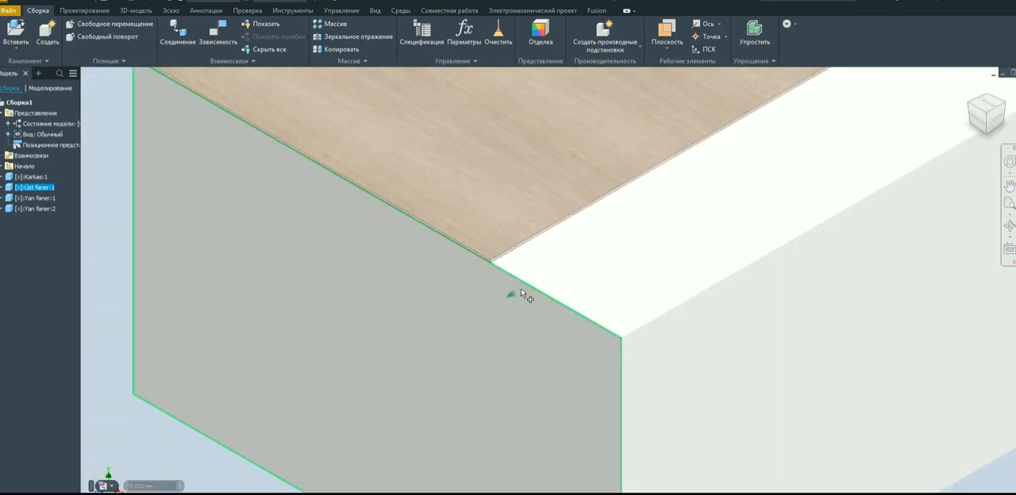
{"action": "left_click", "coordinate": [680, 354]}
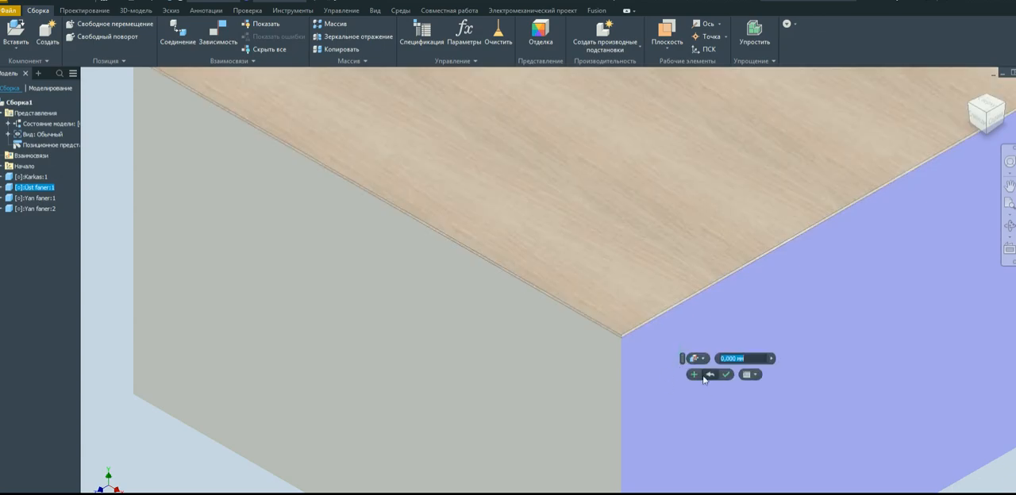
{"action": "left_click", "coordinate": [694, 375]}
{"action": "scroll", "coordinate": [490, 370], "scroll_direction": "down", "scroll_amount": 5}
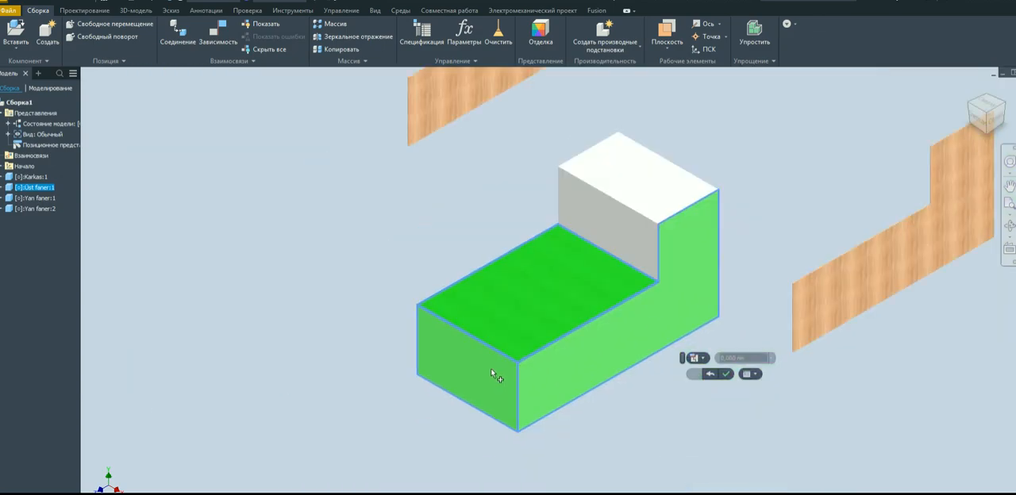
{"action": "scroll", "coordinate": [634, 295], "scroll_direction": "up", "scroll_amount": 4}
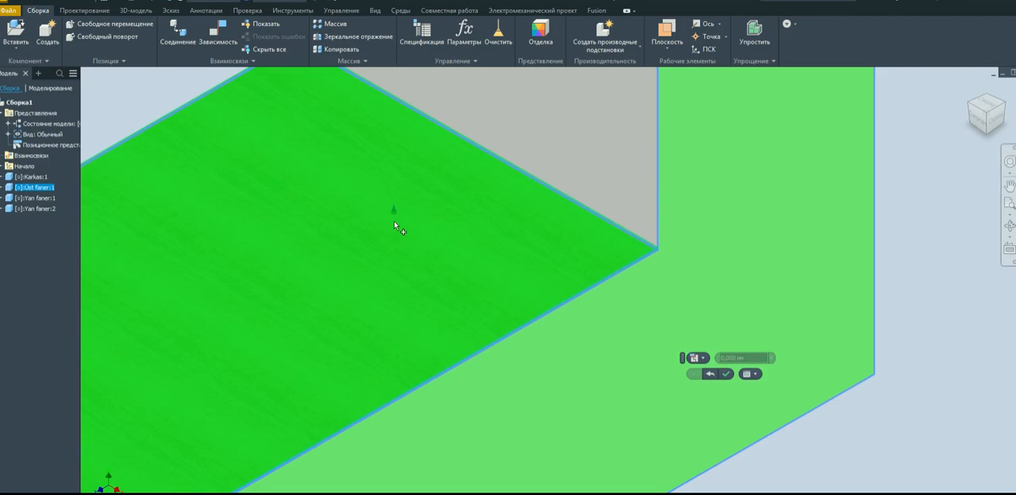
{"action": "scroll", "coordinate": [394, 224], "scroll_direction": "down", "scroll_amount": 4}
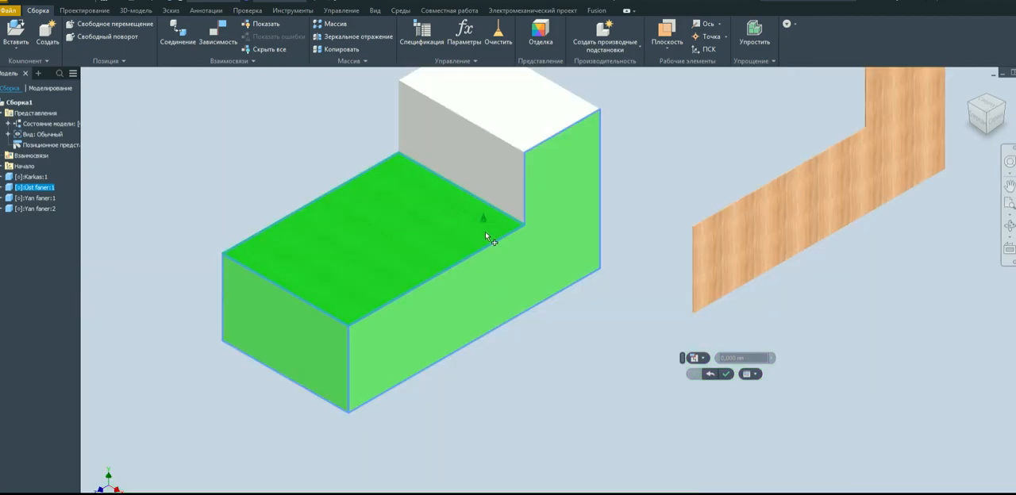
{"action": "left_click", "coordinate": [724, 375]}
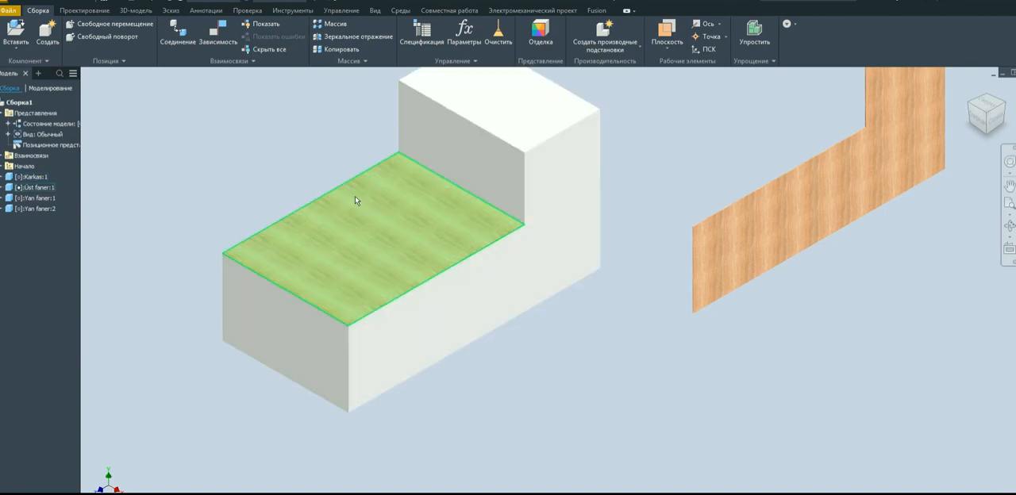
Using the Assemble command, mate the inner face of the second Yan faner panel to the Karkas body's matching L-shaped side face at 0 mm offset.
{"action": "scroll", "coordinate": [618, 335], "scroll_direction": "up", "scroll_amount": 5}
{"action": "scroll", "coordinate": [674, 311], "scroll_direction": "down", "scroll_amount": 5}
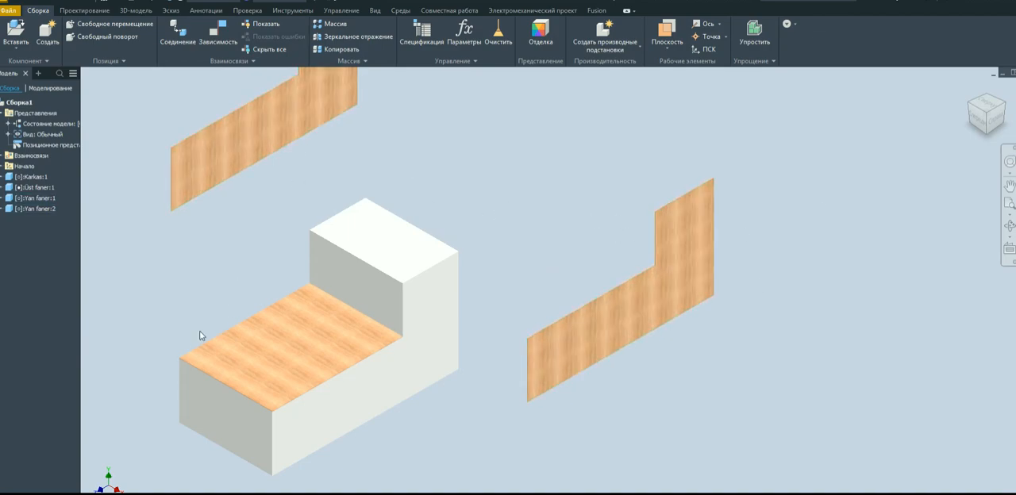
{"action": "left_click", "coordinate": [971, 107]}
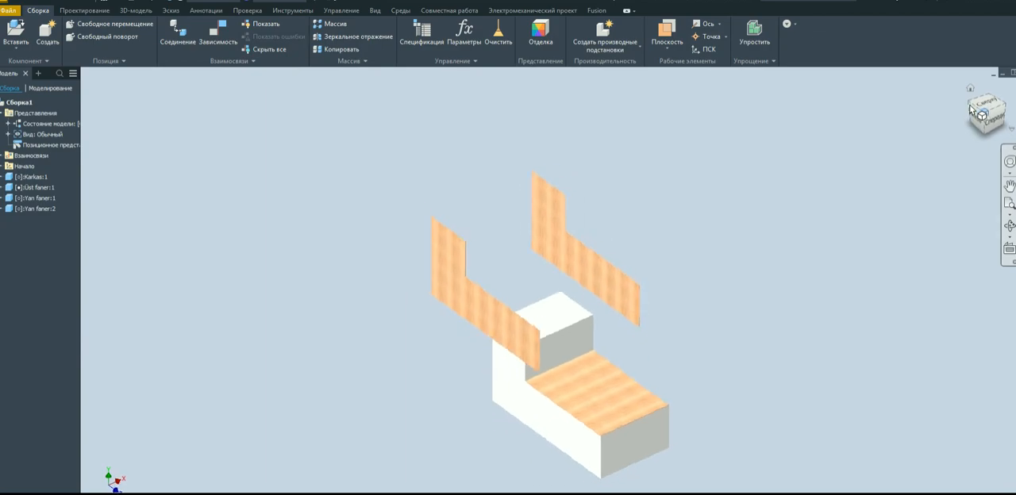
{"action": "left_click", "coordinate": [253, 62]}
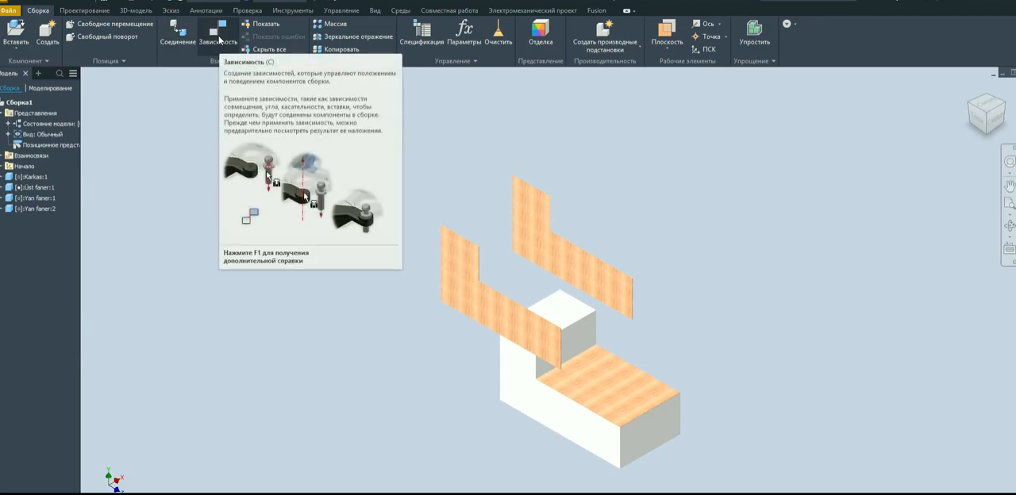
{"action": "left_click", "coordinate": [254, 61]}
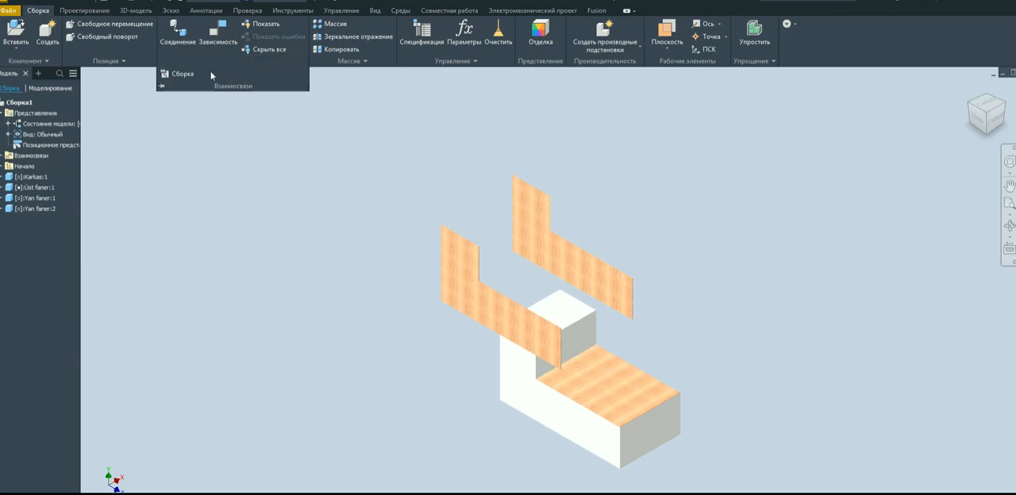
{"action": "left_click", "coordinate": [181, 75]}
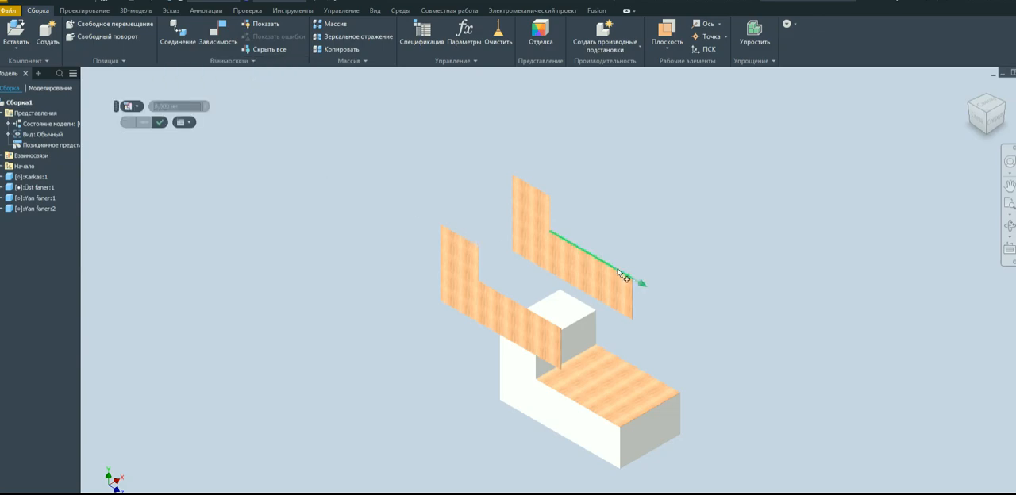
{"action": "left_click", "coordinate": [567, 258]}
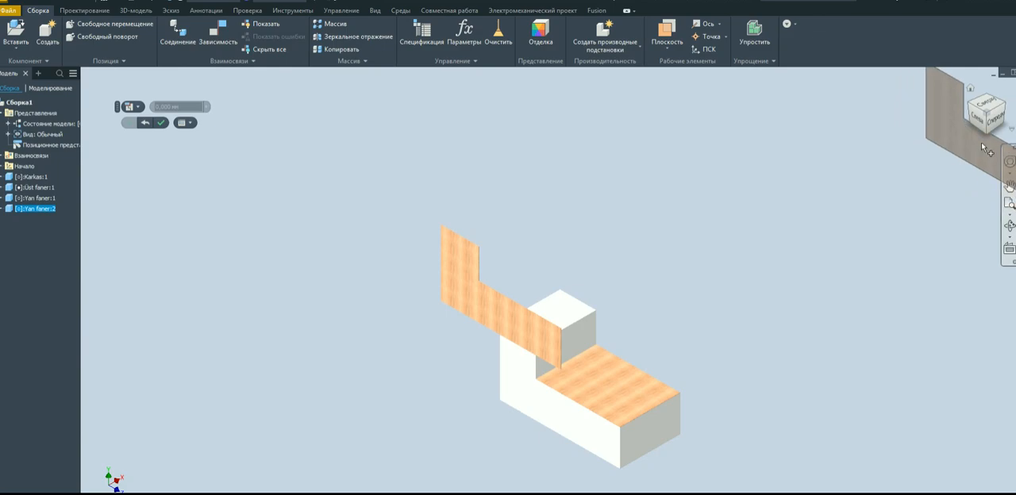
{"action": "left_click", "coordinate": [1010, 109]}
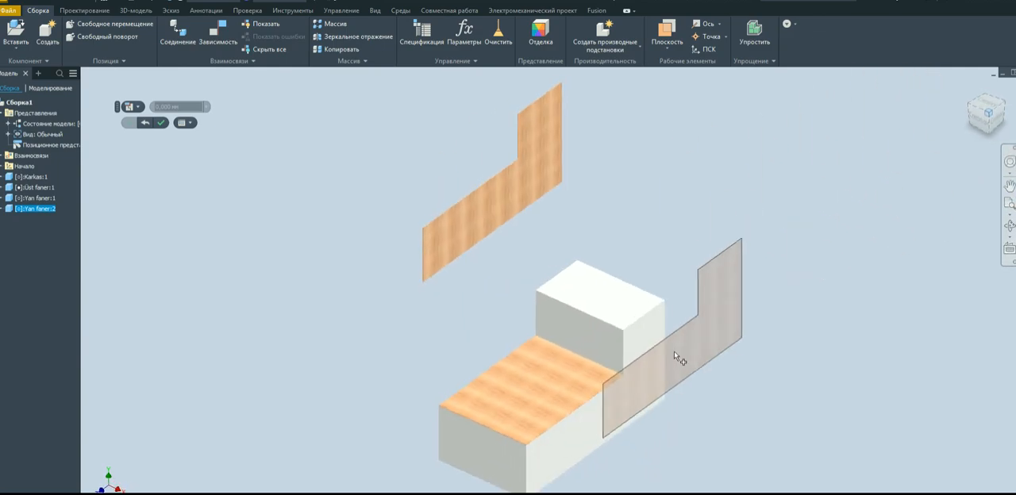
{"action": "left_click", "coordinate": [650, 413]}
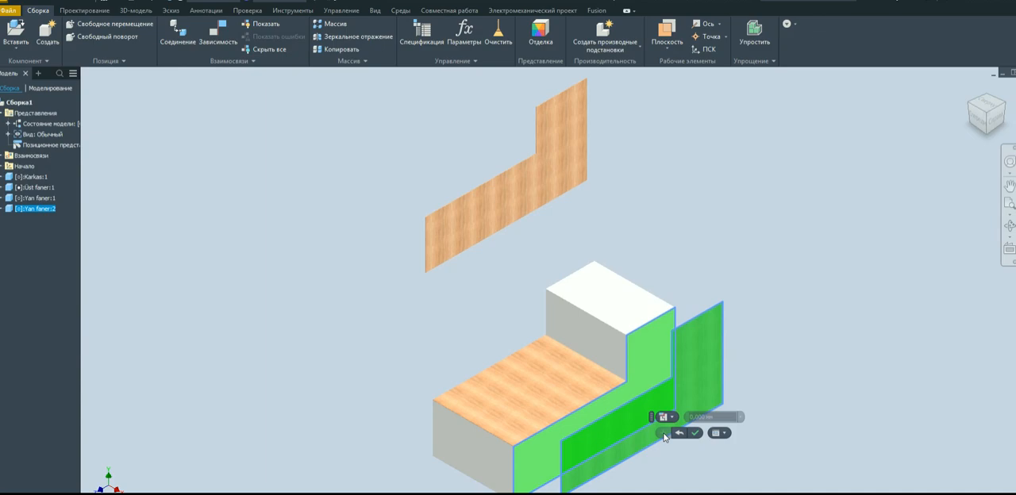
Apply a Mate-Flush constraint between the second Yan faner panel's front edge face and the Karkas body's front face, offset 0 mm.
{"action": "left_click", "coordinate": [673, 418]}
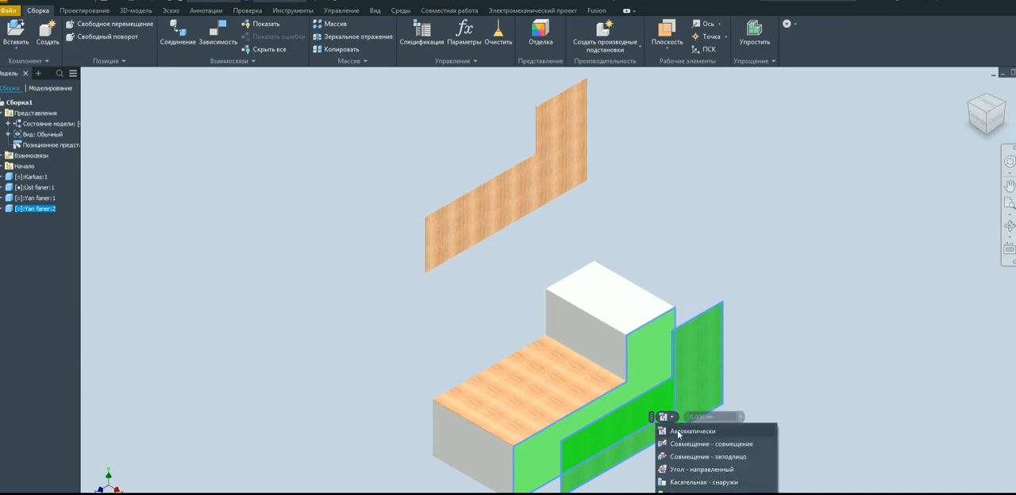
{"action": "left_click", "coordinate": [719, 458]}
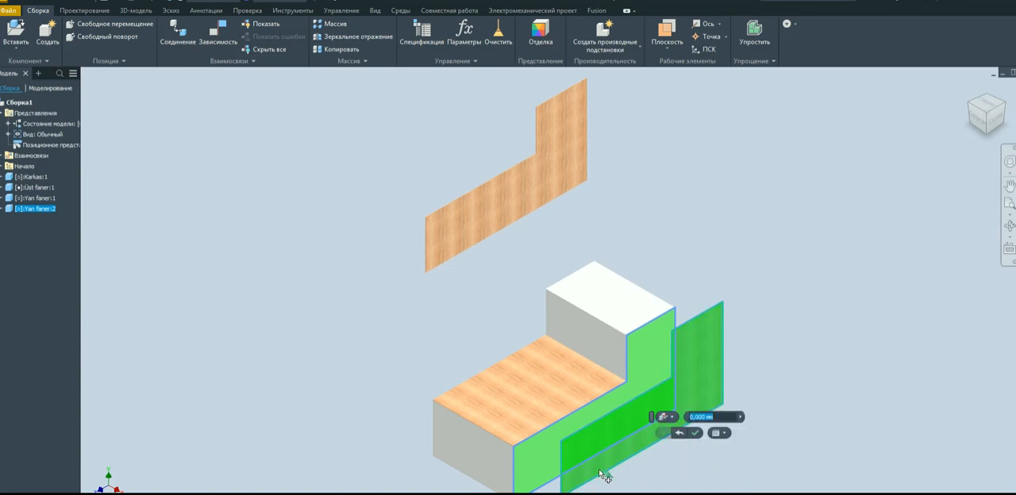
{"action": "scroll", "coordinate": [644, 345], "scroll_direction": "up", "scroll_amount": 5}
{"action": "scroll", "coordinate": [673, 251], "scroll_direction": "down", "scroll_amount": 4}
{"action": "scroll", "coordinate": [571, 392], "scroll_direction": "up", "scroll_amount": 4}
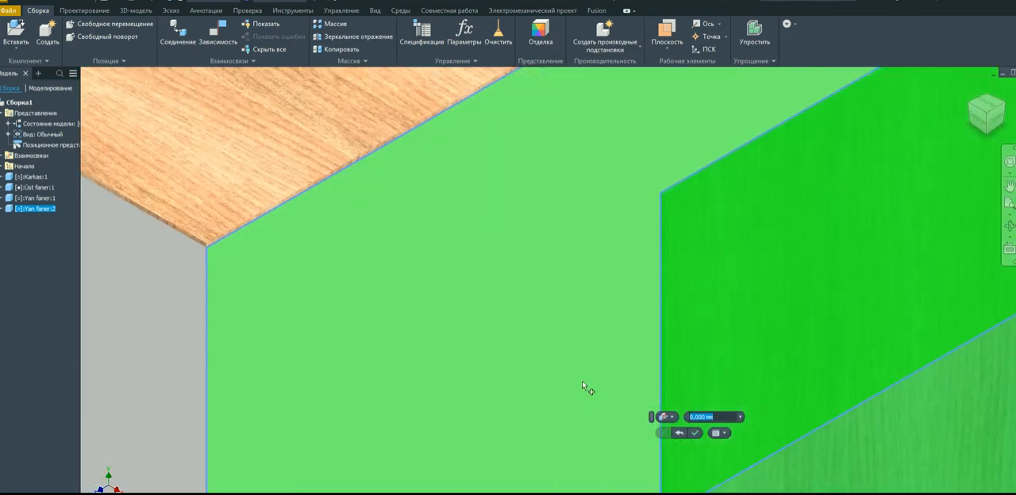
{"action": "scroll", "coordinate": [674, 221], "scroll_direction": "up", "scroll_amount": 2}
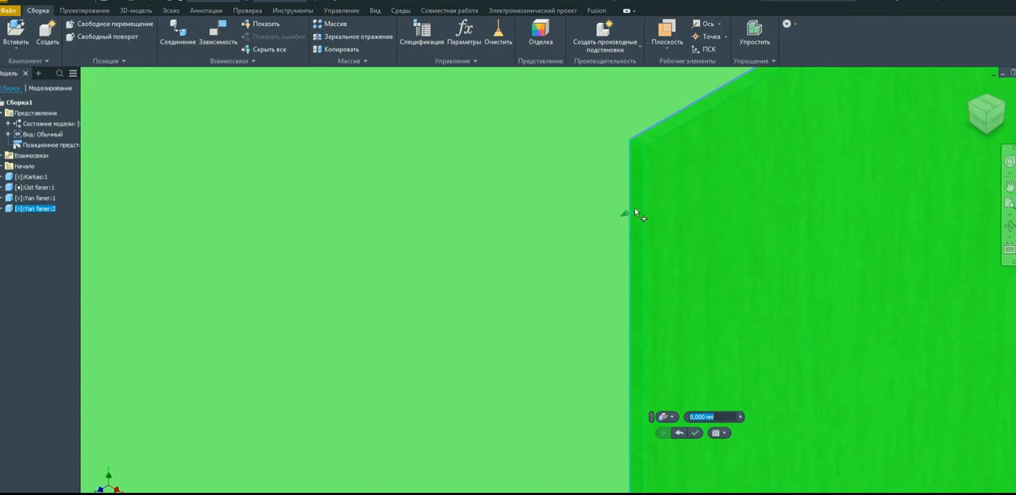
{"action": "scroll", "coordinate": [635, 211], "scroll_direction": "down", "scroll_amount": 4}
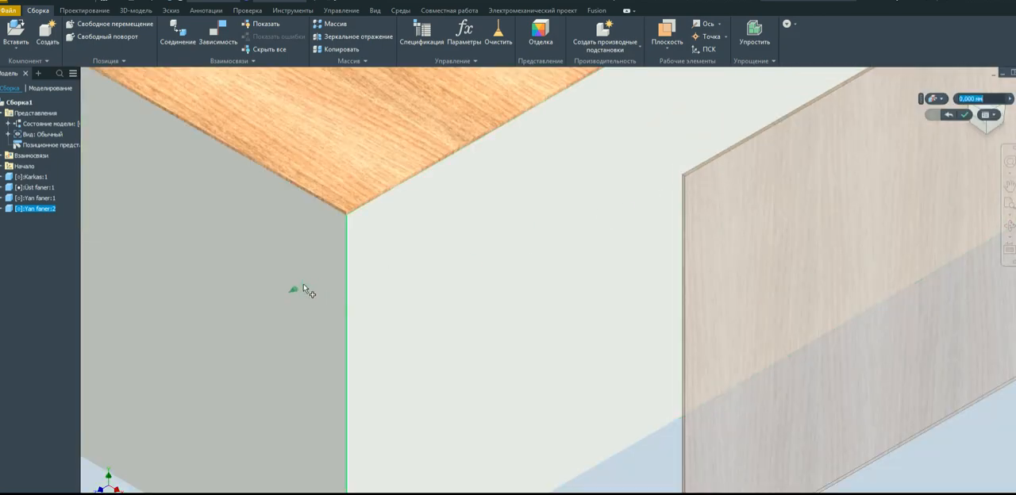
{"action": "left_click", "coordinate": [304, 287]}
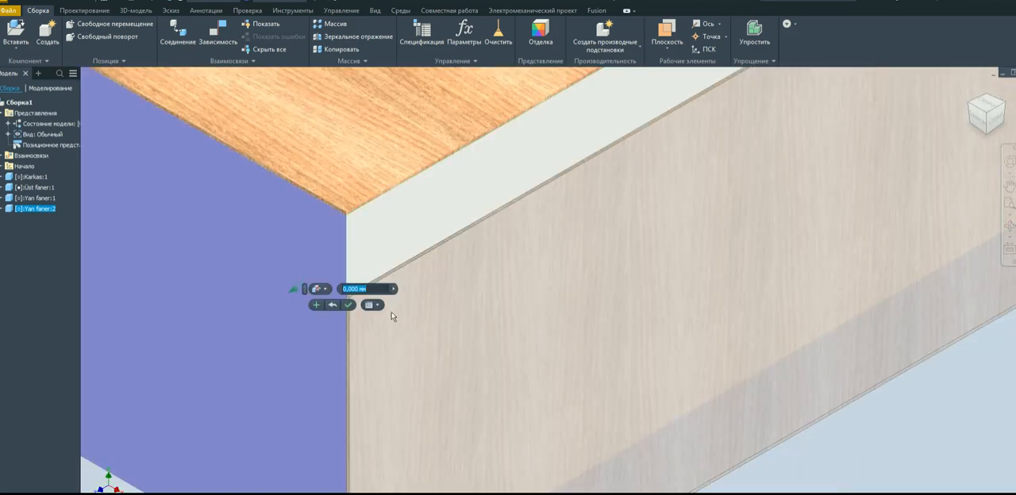
{"action": "left_click", "coordinate": [317, 306]}
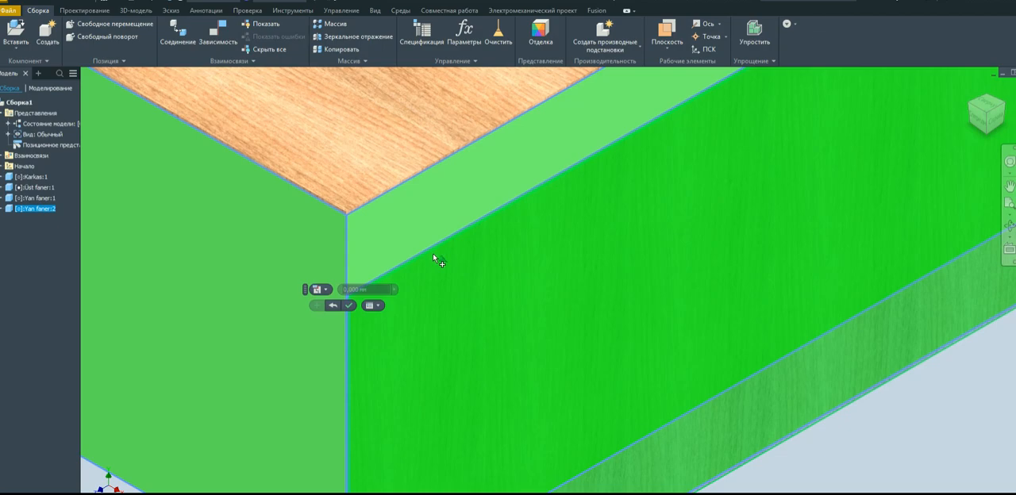
Align the second Yan faner panel's lower-step top edge with the Karkas body's top side edge at 0 mm offset, and finish the Assemble command.
{"action": "scroll", "coordinate": [421, 252], "scroll_direction": "up", "scroll_amount": 5}
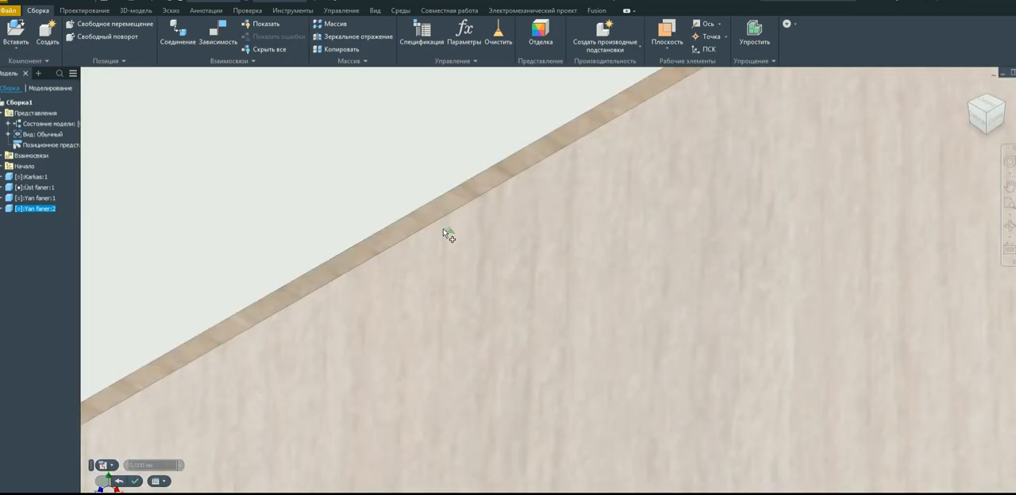
{"action": "scroll", "coordinate": [485, 230], "scroll_direction": "down", "scroll_amount": 4}
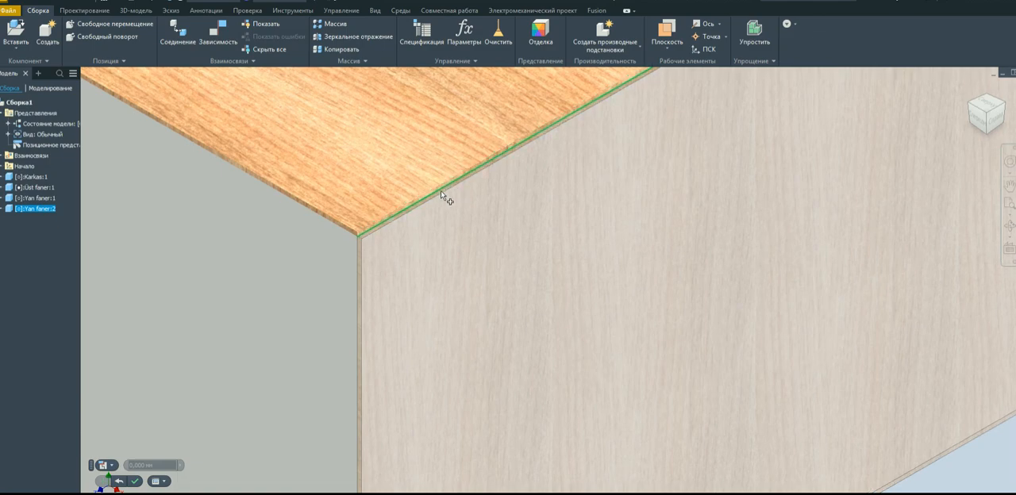
{"action": "scroll", "coordinate": [450, 196], "scroll_direction": "up", "scroll_amount": 2}
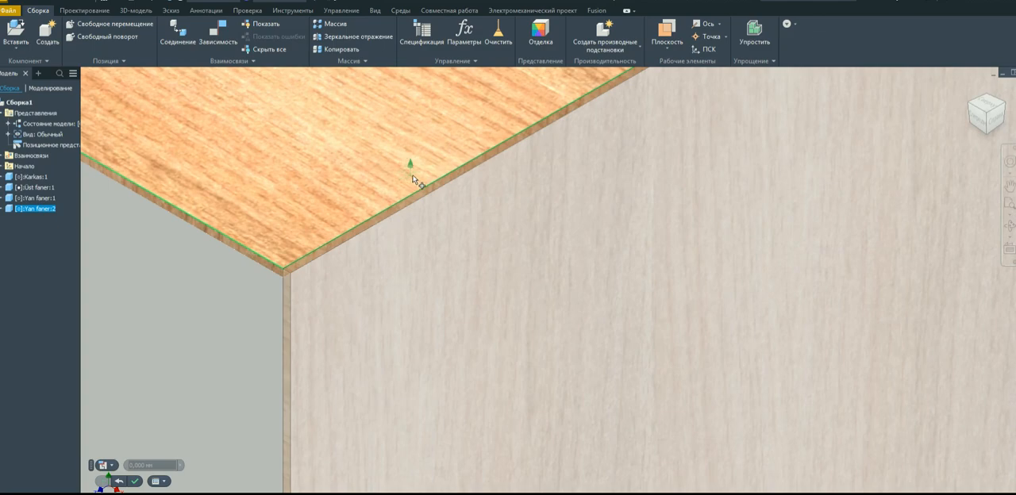
{"action": "scroll", "coordinate": [422, 179], "scroll_direction": "down", "scroll_amount": 3}
{"action": "scroll", "coordinate": [427, 178], "scroll_direction": "up", "scroll_amount": 2}
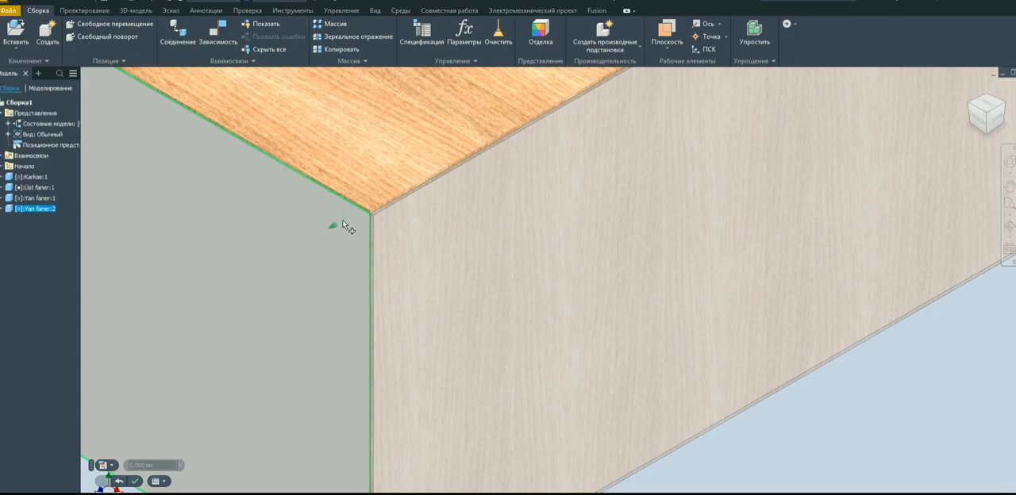
{"action": "scroll", "coordinate": [355, 216], "scroll_direction": "down", "scroll_amount": 1}
{"action": "scroll", "coordinate": [357, 216], "scroll_direction": "down", "scroll_amount": 3}
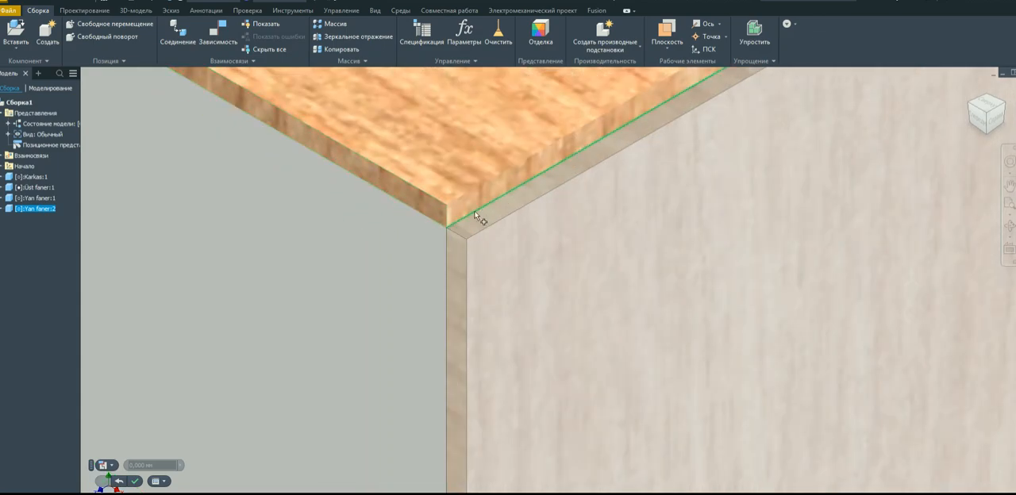
{"action": "left_click", "coordinate": [475, 212]}
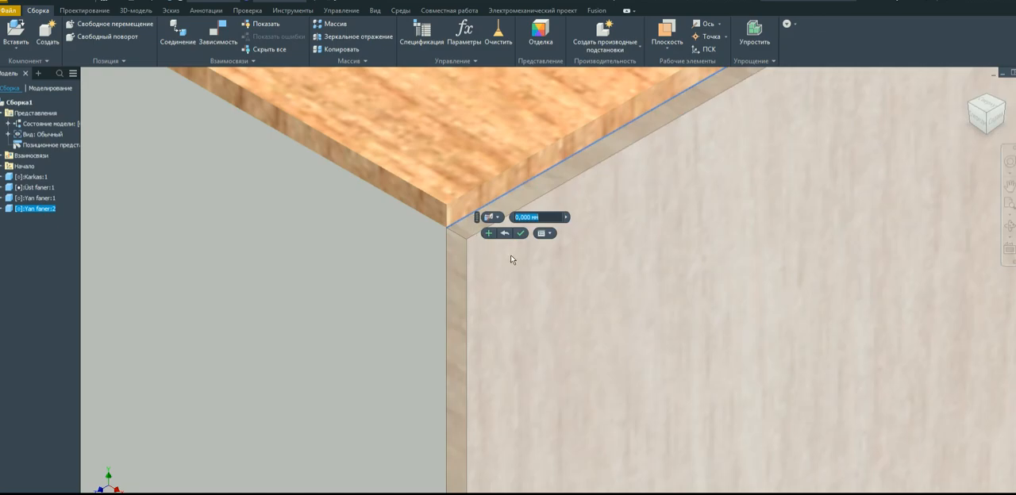
{"action": "left_click", "coordinate": [490, 234]}
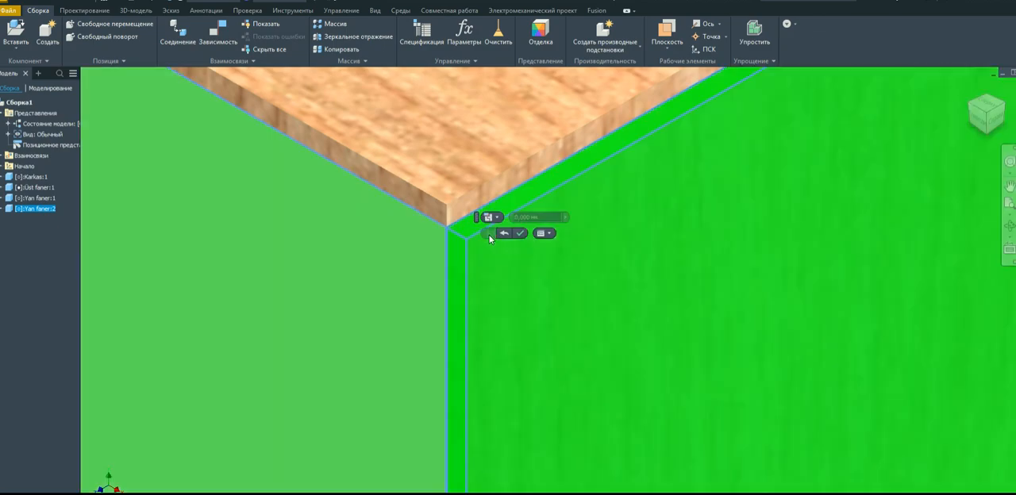
{"action": "scroll", "coordinate": [476, 266], "scroll_direction": "up", "scroll_amount": 4}
{"action": "scroll", "coordinate": [477, 266], "scroll_direction": "up", "scroll_amount": 5}
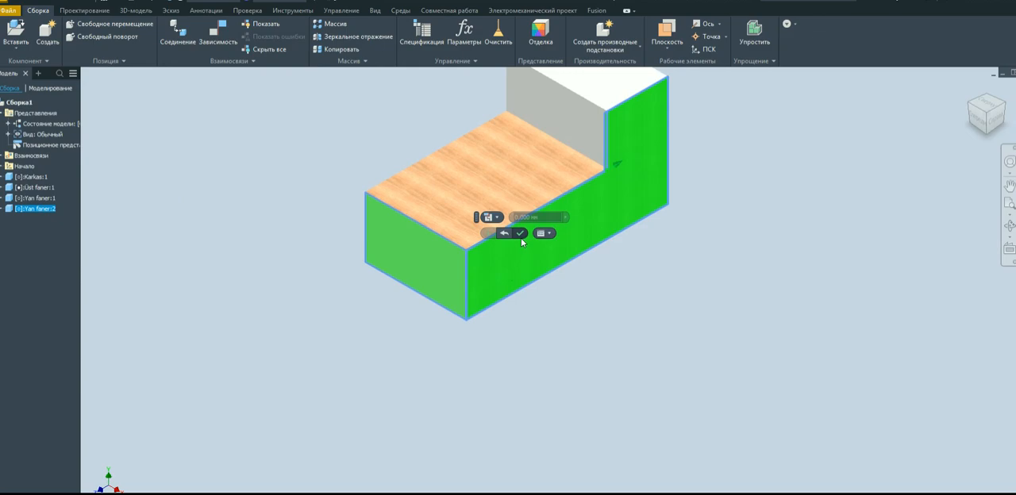
{"action": "left_click", "coordinate": [521, 234]}
{"action": "scroll", "coordinate": [492, 292], "scroll_direction": "down", "scroll_amount": 10}
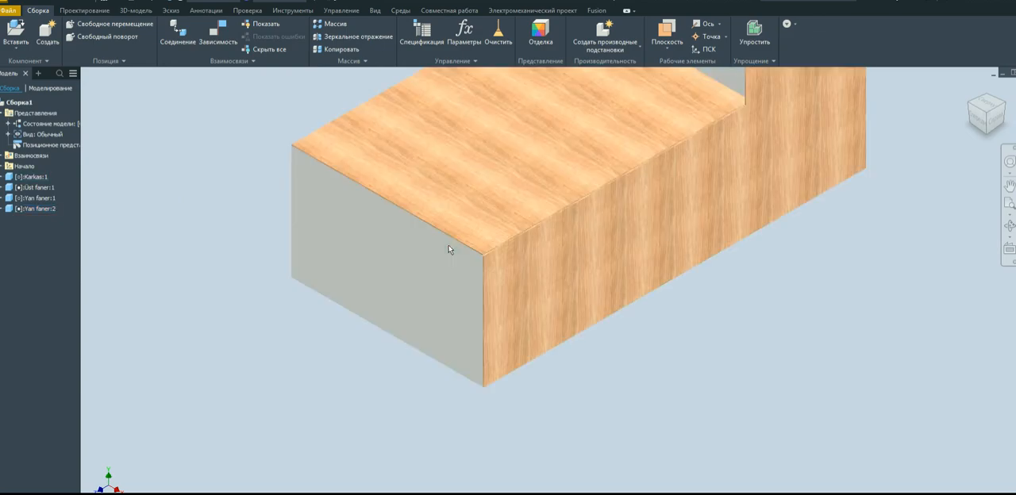
{"action": "scroll", "coordinate": [578, 302], "scroll_direction": "down", "scroll_amount": 3}
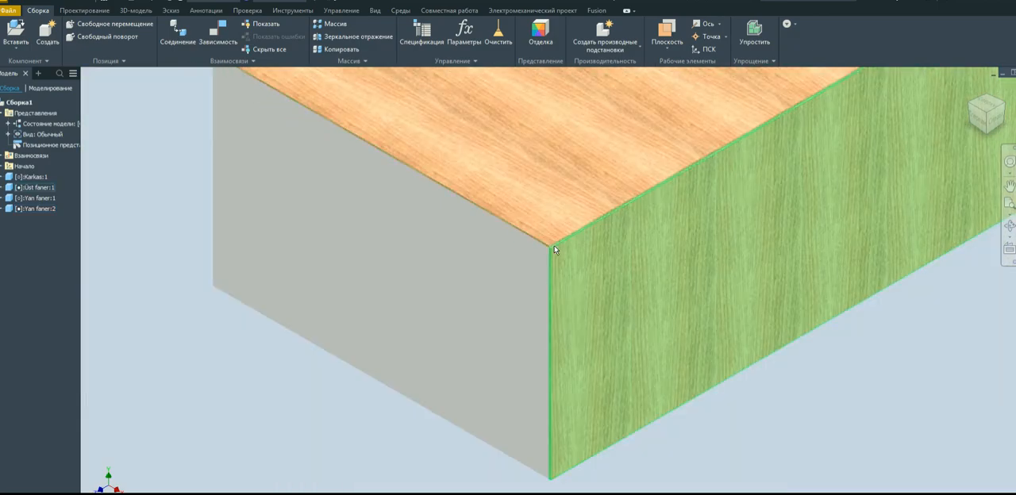
{"action": "scroll", "coordinate": [556, 254], "scroll_direction": "up", "scroll_amount": 2}
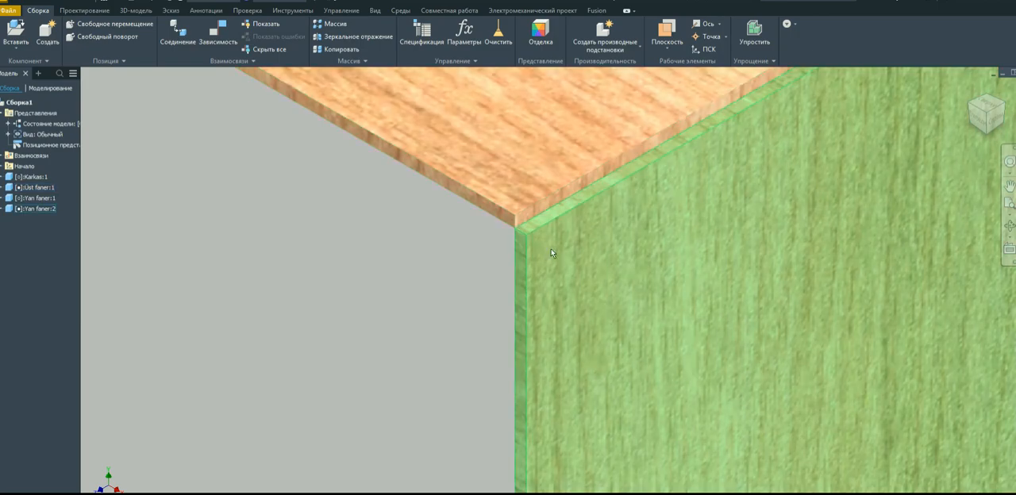
{"action": "scroll", "coordinate": [546, 243], "scroll_direction": "down", "scroll_amount": 3}
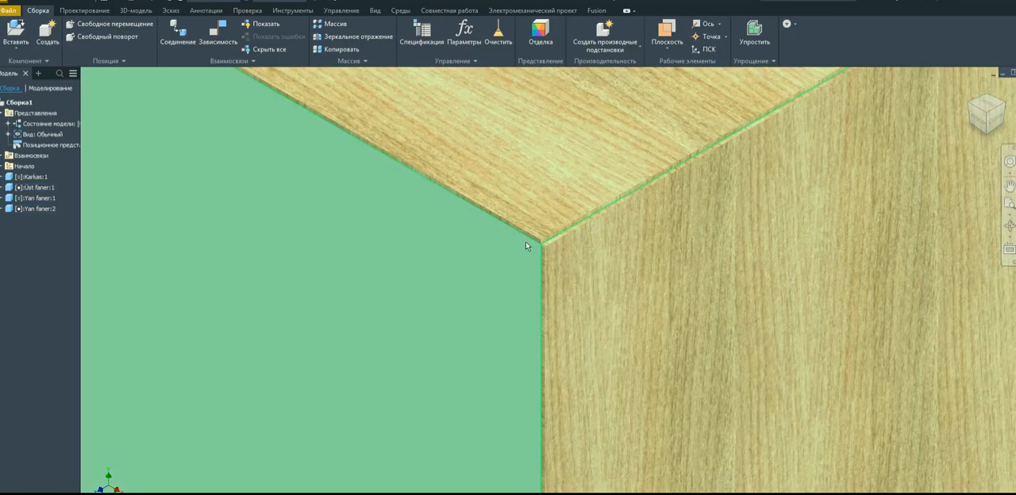
{"action": "left_click", "coordinate": [968, 108]}
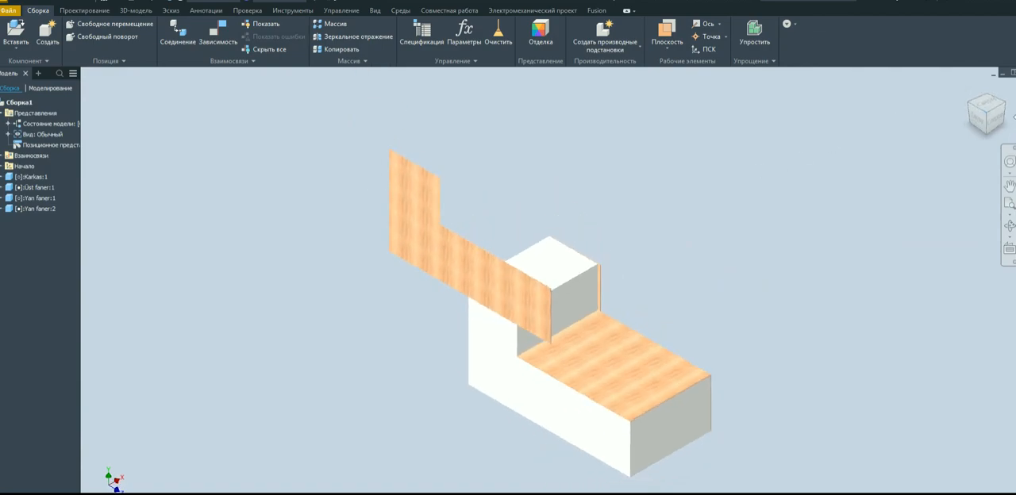
Using the Assemble command, mate the Yan faner:1 panel's inner face to the Karkas body's uncovered L-shaped side face at 0 mm offset.
{"action": "left_click", "coordinate": [1010, 115]}
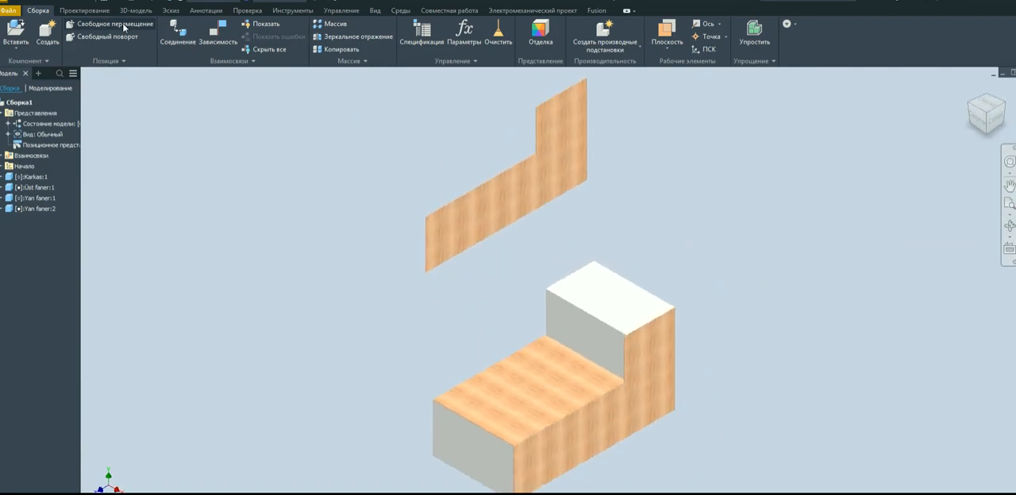
{"action": "left_click", "coordinate": [256, 61]}
{"action": "left_click", "coordinate": [182, 73]}
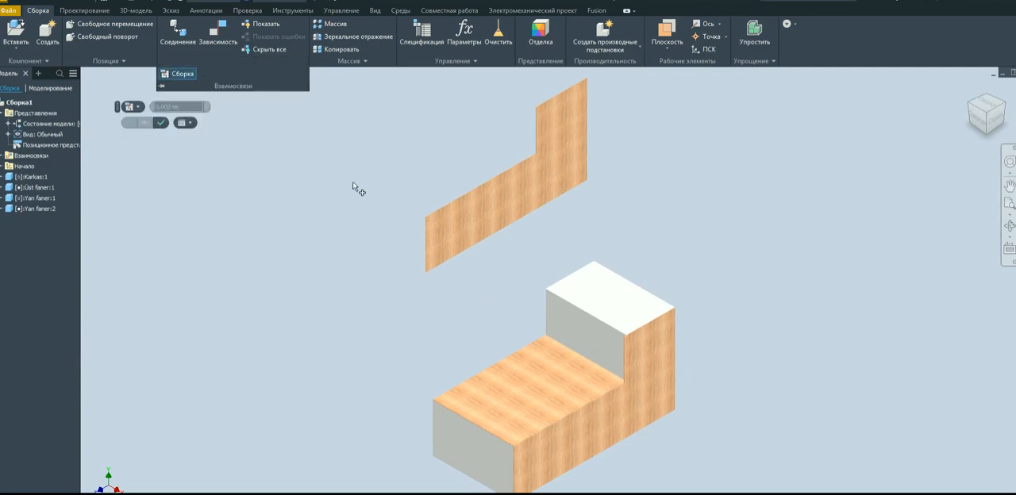
{"action": "left_click", "coordinate": [481, 223]}
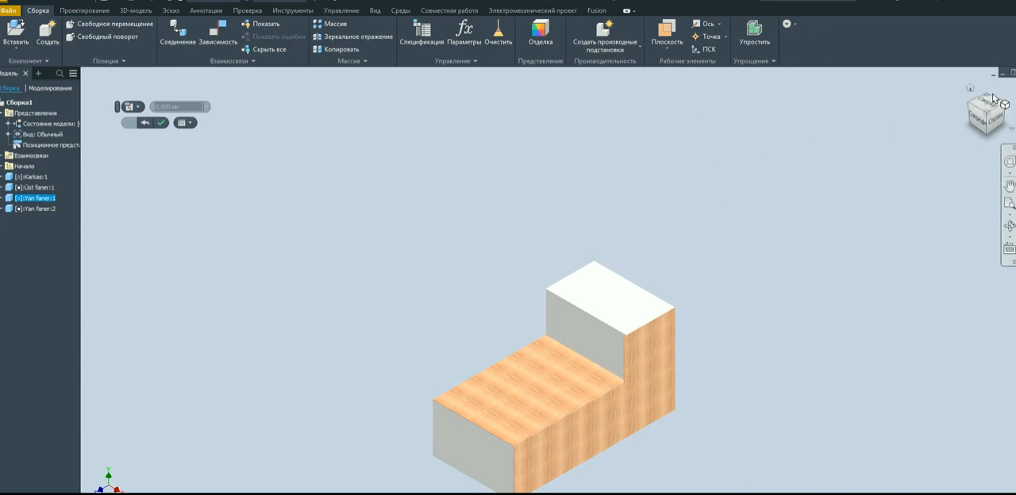
{"action": "left_click", "coordinate": [966, 106]}
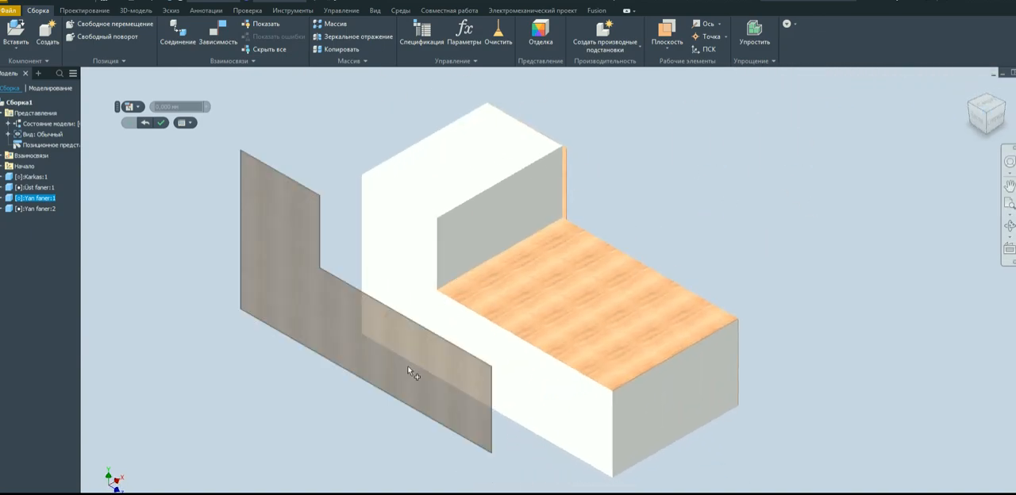
{"action": "left_click", "coordinate": [471, 382]}
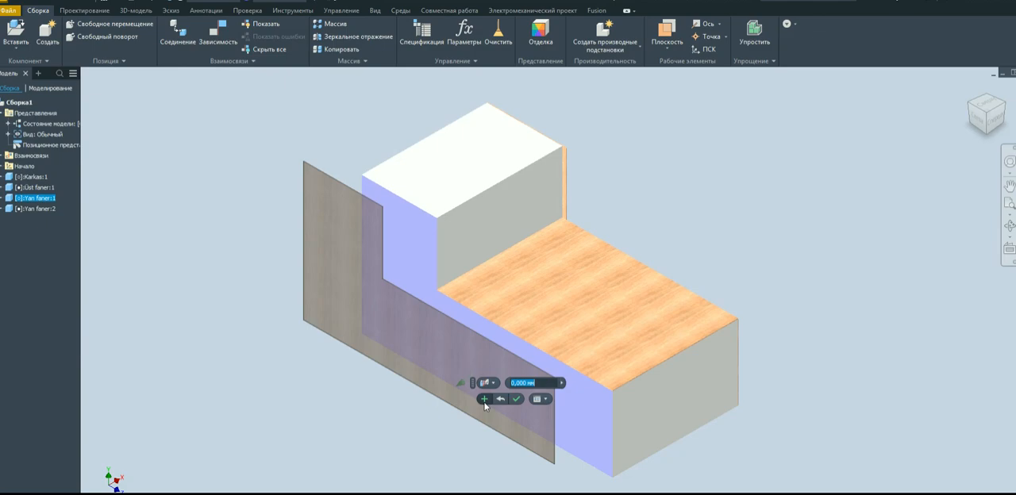
{"action": "left_click", "coordinate": [484, 399]}
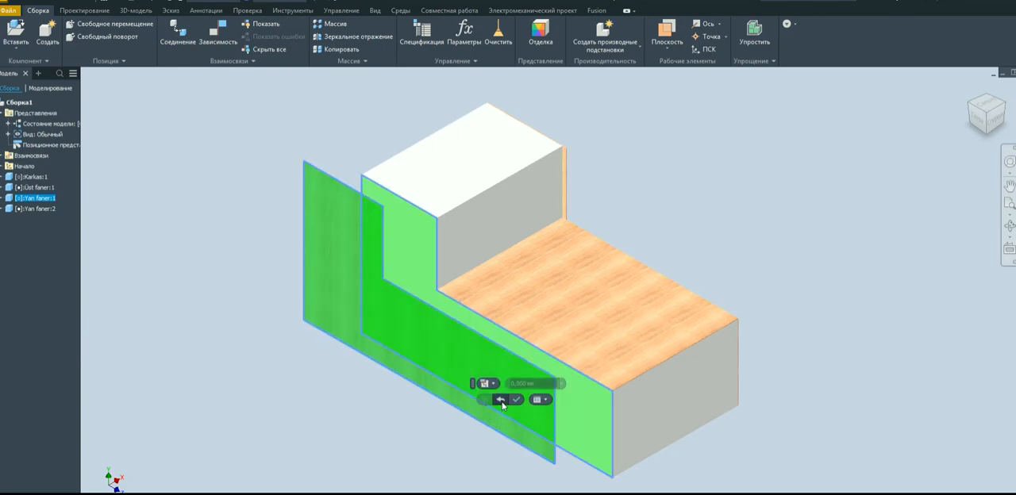
Apply a Mate-Flush constraint between the Yan faner:1 panel's front edge face and the Karkas body's front face, offset 0 mm.
{"action": "left_click", "coordinate": [494, 384]}
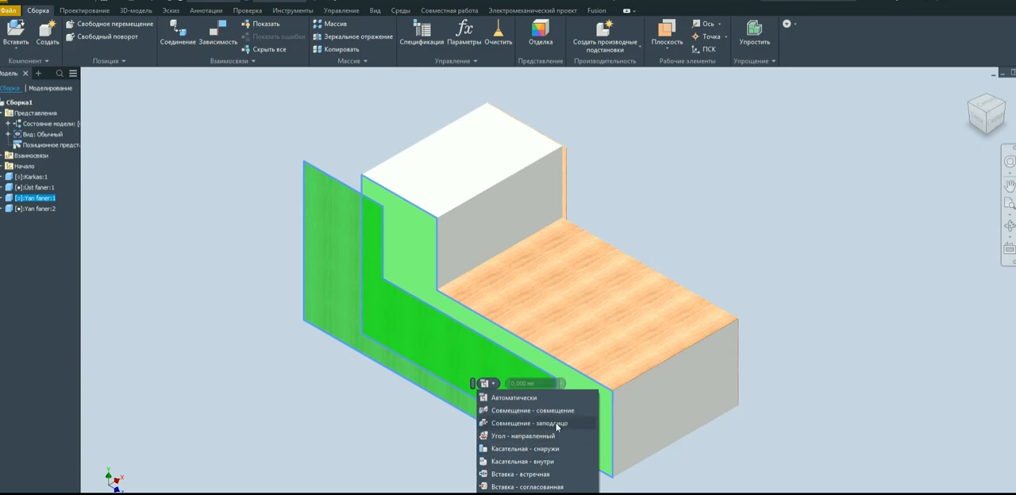
{"action": "scroll", "coordinate": [735, 332], "scroll_direction": "down", "scroll_amount": 5}
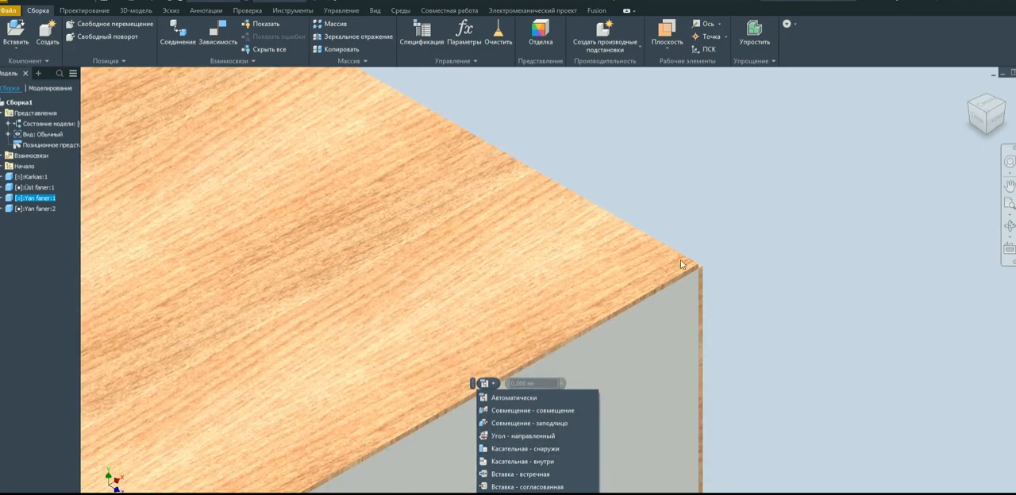
{"action": "scroll", "coordinate": [721, 273], "scroll_direction": "up", "scroll_amount": 5}
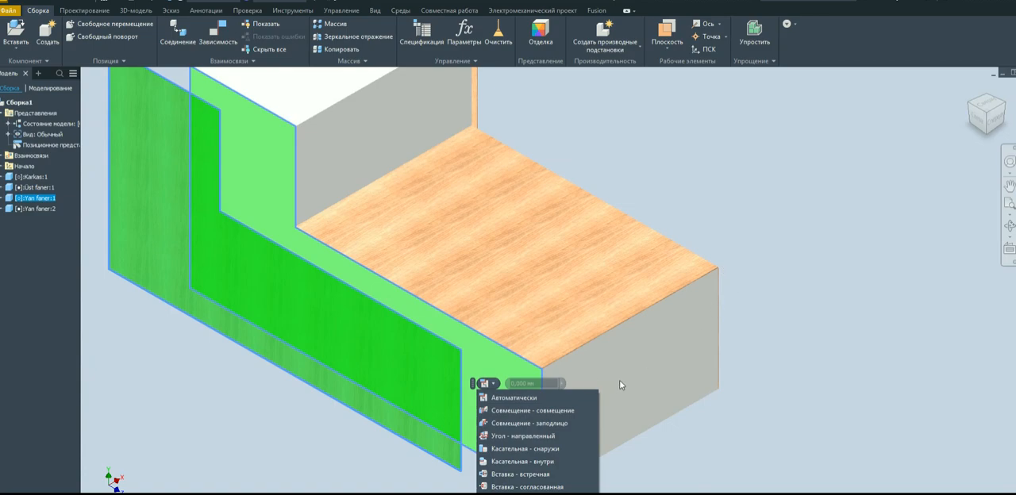
{"action": "left_click", "coordinate": [525, 423]}
{"action": "scroll", "coordinate": [564, 423], "scroll_direction": "down", "scroll_amount": 3}
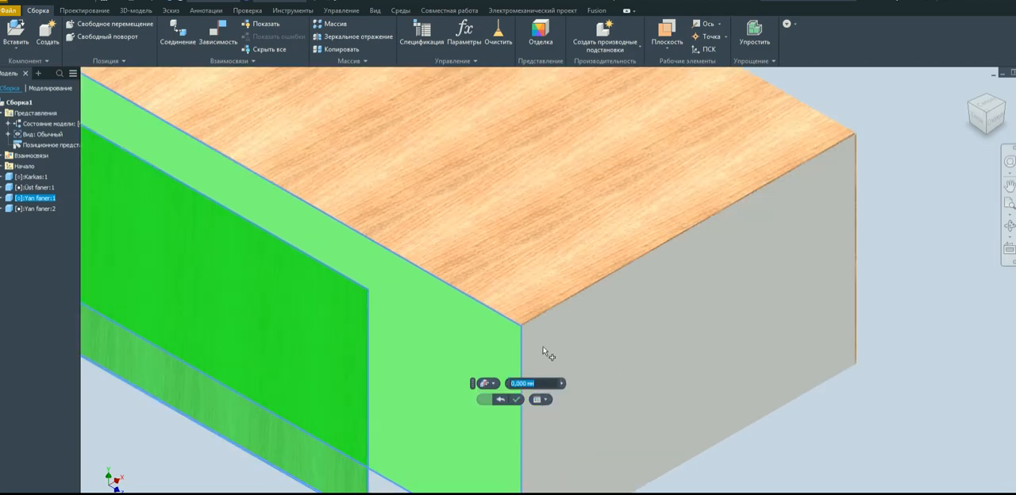
{"action": "scroll", "coordinate": [538, 354], "scroll_direction": "up", "scroll_amount": 1}
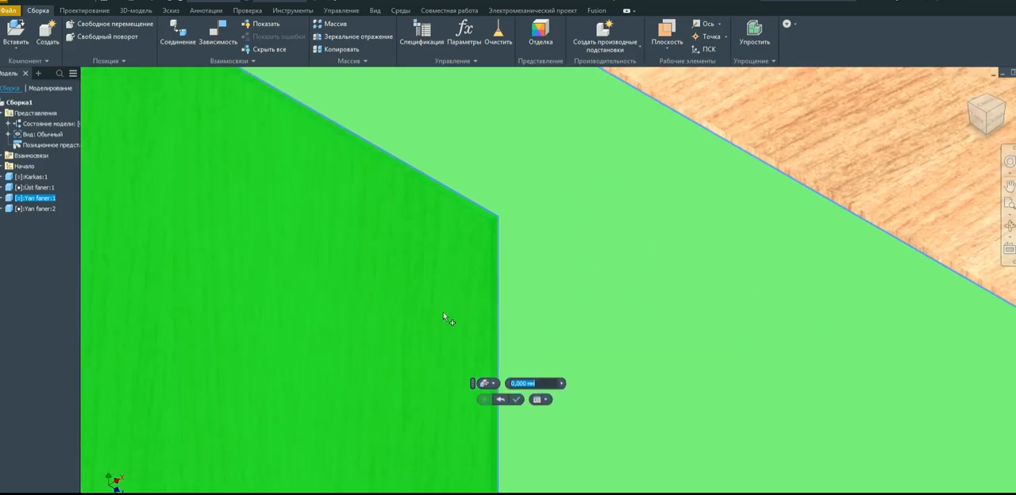
{"action": "scroll", "coordinate": [445, 321], "scroll_direction": "down", "scroll_amount": 5}
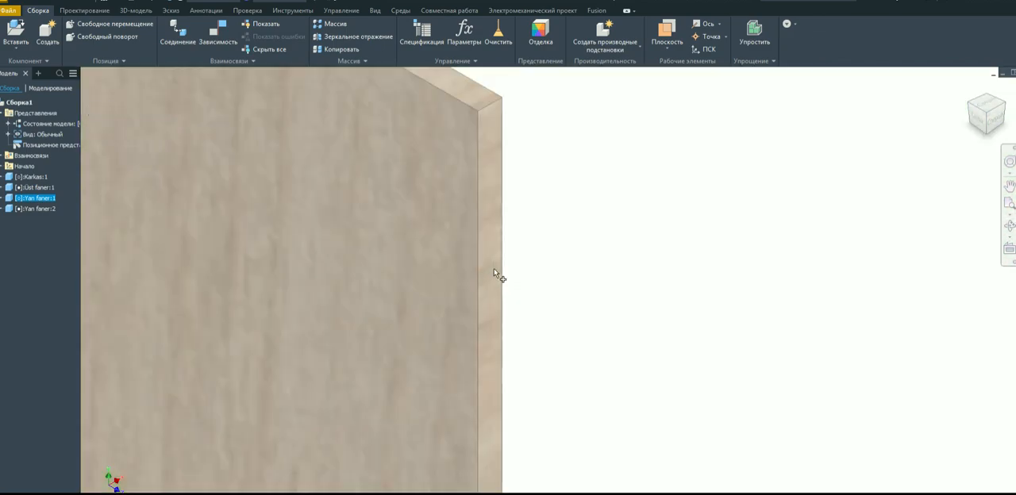
{"action": "scroll", "coordinate": [426, 309], "scroll_direction": "up", "scroll_amount": 4}
{"action": "left_click", "coordinate": [779, 403]}
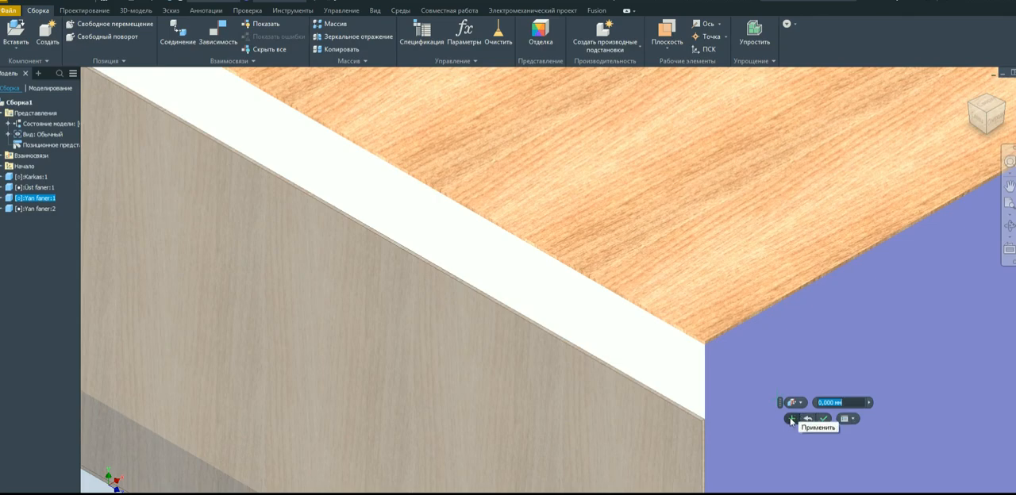
{"action": "left_click", "coordinate": [791, 420]}
Align the Yan faner:1 panel's lower-step top edge flush with the Üst faner panel's top face at 0 mm offset, and finish the Assemble command.
{"action": "scroll", "coordinate": [720, 432], "scroll_direction": "down", "scroll_amount": 5}
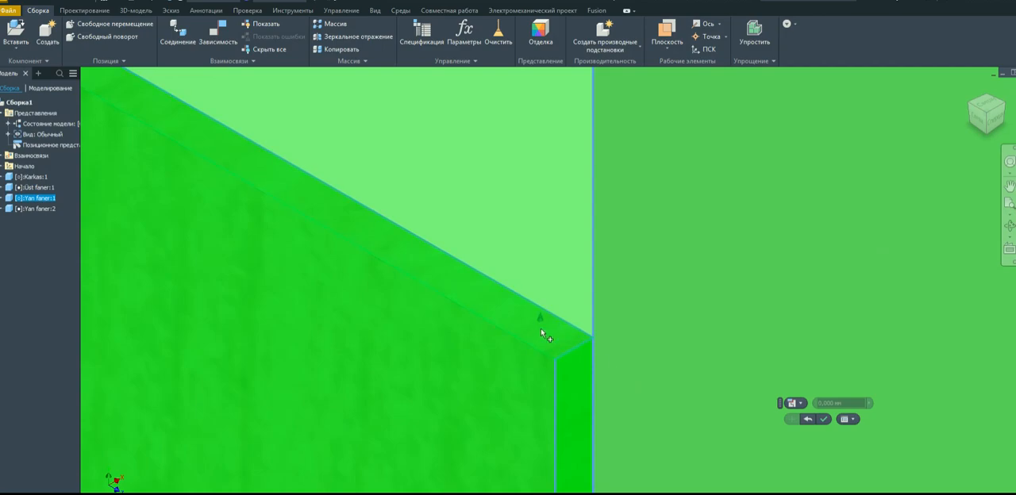
{"action": "left_click", "coordinate": [540, 330]}
{"action": "scroll", "coordinate": [540, 390], "scroll_direction": "up", "scroll_amount": 5}
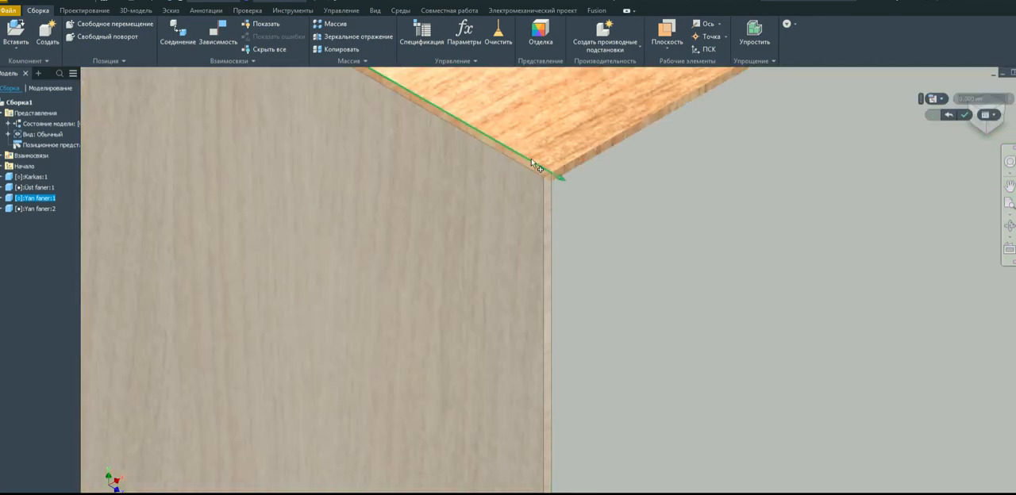
{"action": "scroll", "coordinate": [531, 163], "scroll_direction": "down", "scroll_amount": 2}
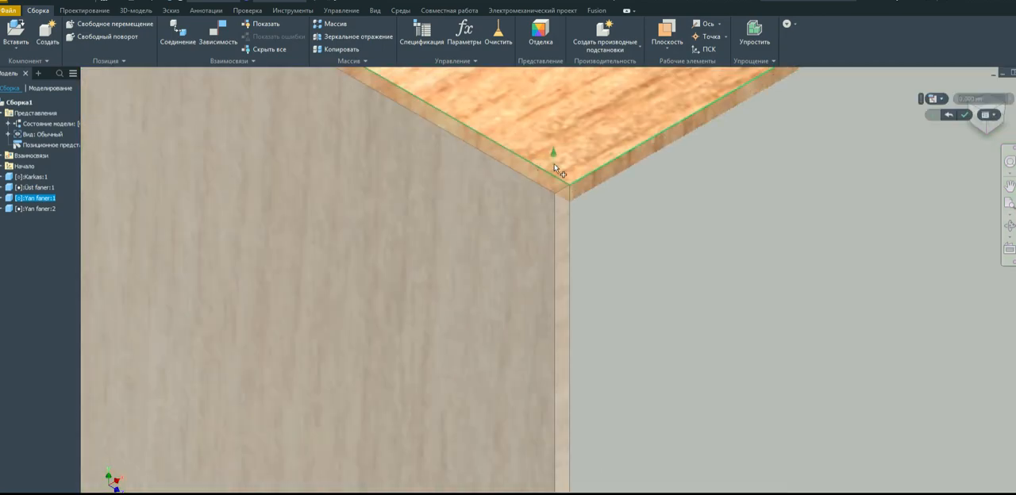
{"action": "left_click", "coordinate": [554, 169]}
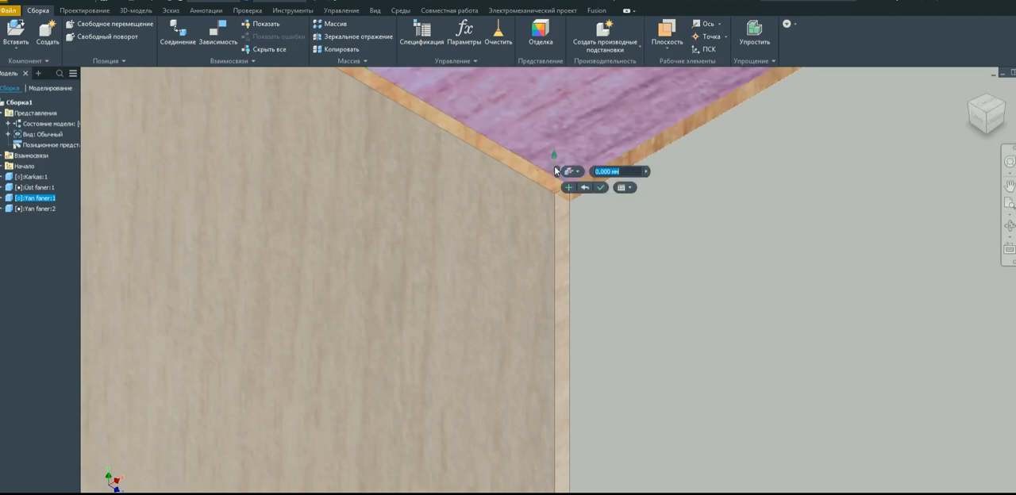
{"action": "left_click", "coordinate": [601, 188]}
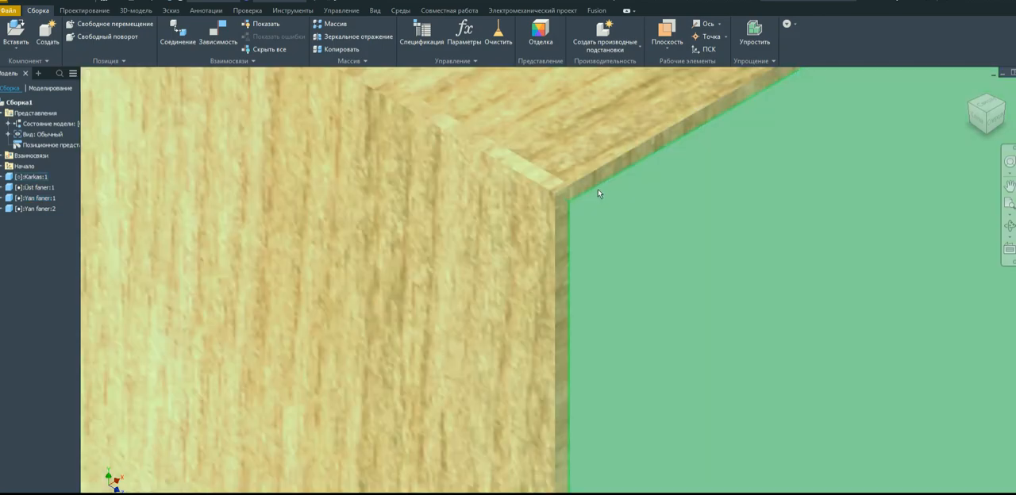
Examine how the side panels' edges meet the Karkas body around the raised block, from the front and the back.
{"action": "scroll", "coordinate": [589, 247], "scroll_direction": "down", "scroll_amount": 6}
{"action": "scroll", "coordinate": [456, 147], "scroll_direction": "up", "scroll_amount": 6}
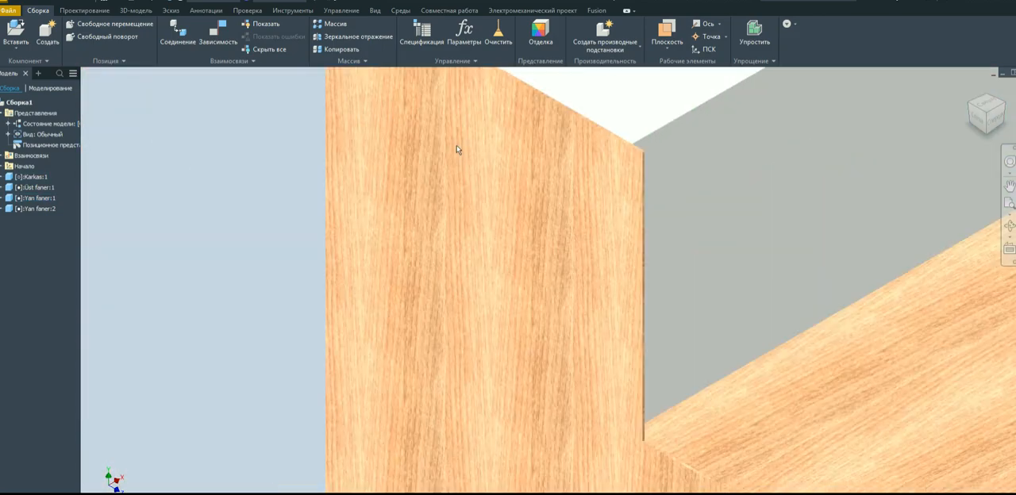
{"action": "scroll", "coordinate": [622, 148], "scroll_direction": "down", "scroll_amount": 3}
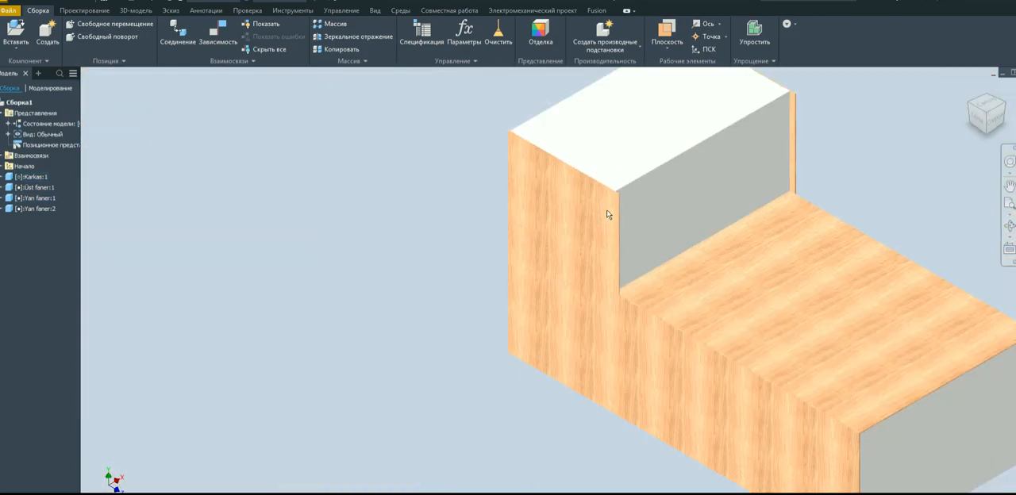
{"action": "left_click", "coordinate": [727, 159]}
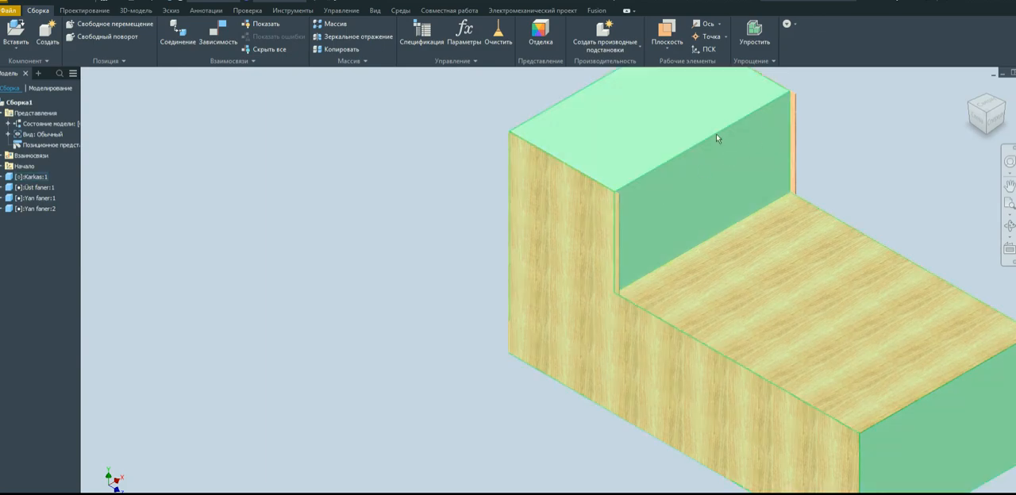
{"action": "left_click", "coordinate": [529, 155]}
{"action": "scroll", "coordinate": [519, 136], "scroll_direction": "up", "scroll_amount": 4}
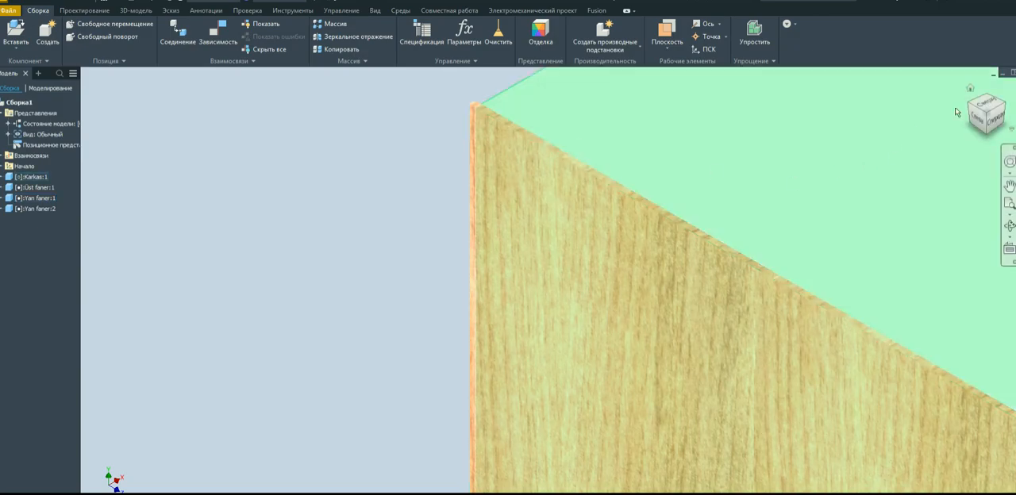
{"action": "left_click", "coordinate": [971, 110]}
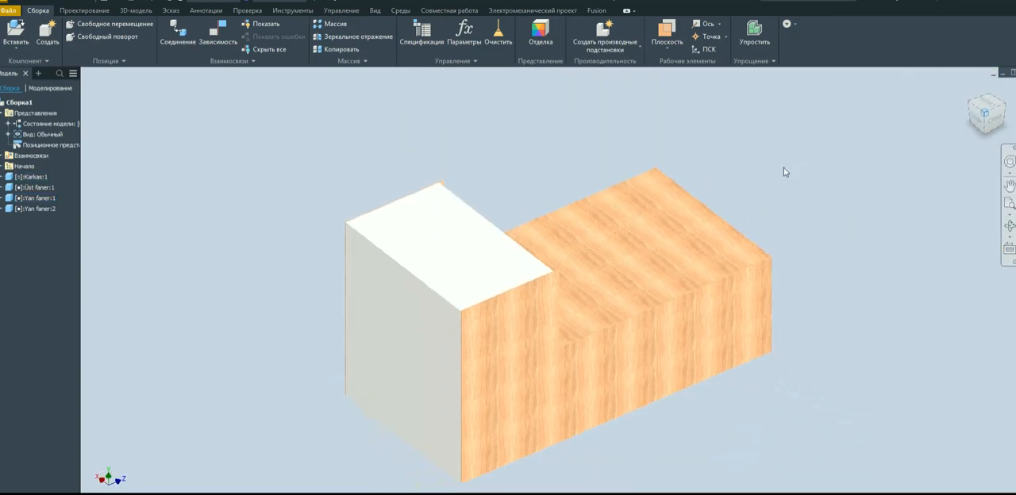
{"action": "scroll", "coordinate": [499, 327], "scroll_direction": "up", "scroll_amount": 5}
{"action": "left_click_drag", "start_coordinate": [430, 361], "coordinate": [424, 282]}
{"action": "scroll", "coordinate": [434, 271], "scroll_direction": "down", "scroll_amount": 5}
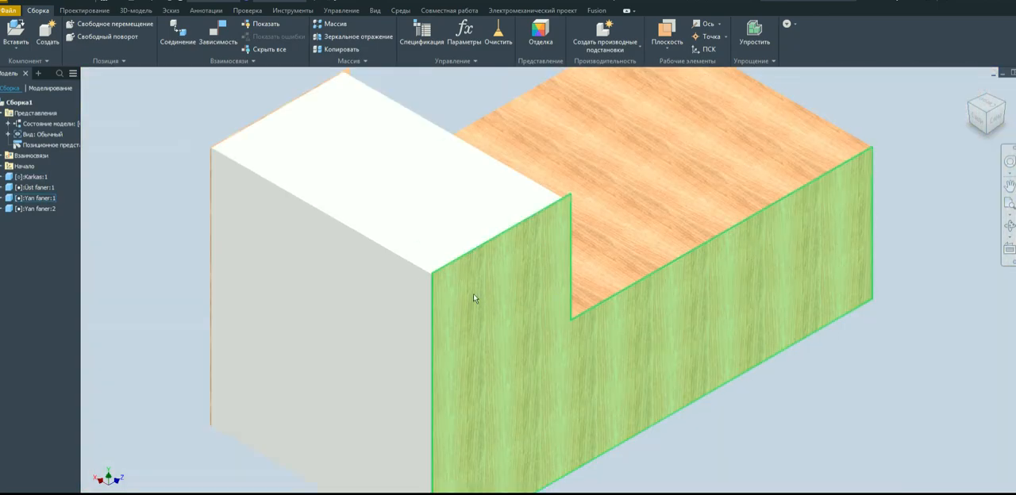
{"action": "scroll", "coordinate": [429, 254], "scroll_direction": "up", "scroll_amount": 5}
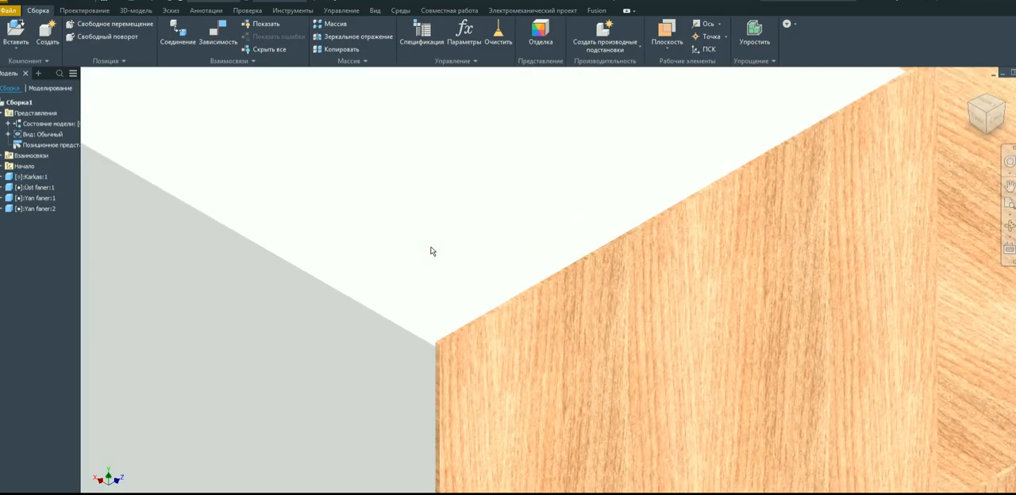
{"action": "scroll", "coordinate": [418, 348], "scroll_direction": "up", "scroll_amount": 2}
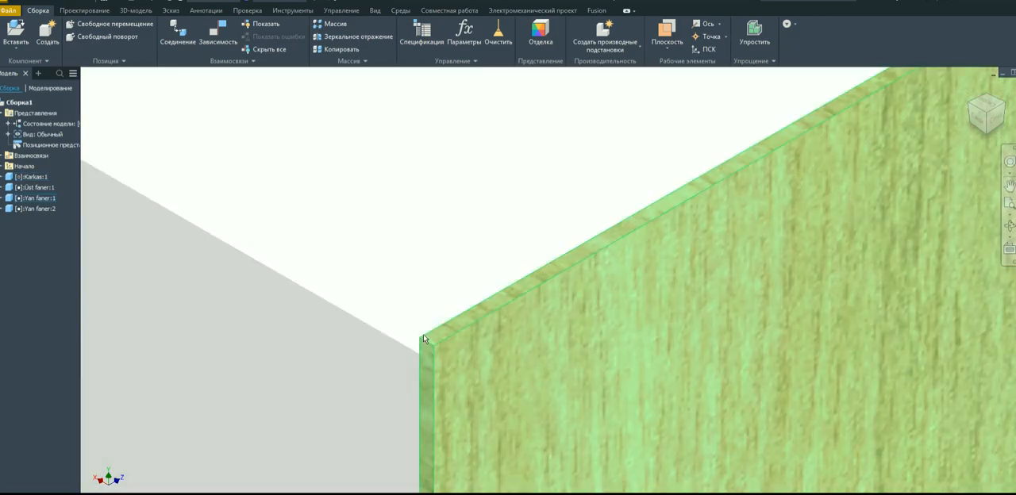
{"action": "scroll", "coordinate": [429, 293], "scroll_direction": "down", "scroll_amount": 8}
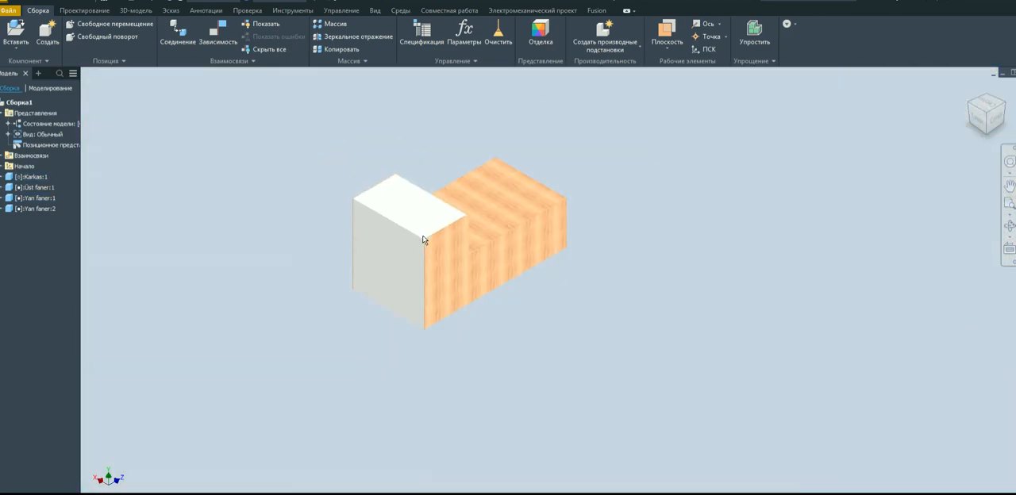
Open the Karkas part, set the raised block's extrusion distance to 505 mm, and return to the assembly to check the panel's top corner.
{"action": "left_click", "coordinate": [394, 242]}
{"action": "right_click", "coordinate": [393, 242]}
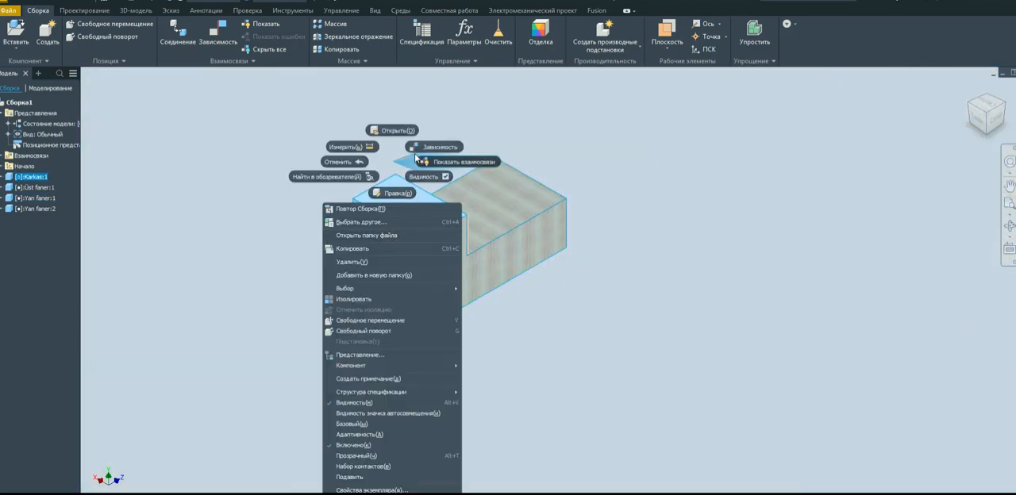
{"action": "left_click", "coordinate": [402, 135]}
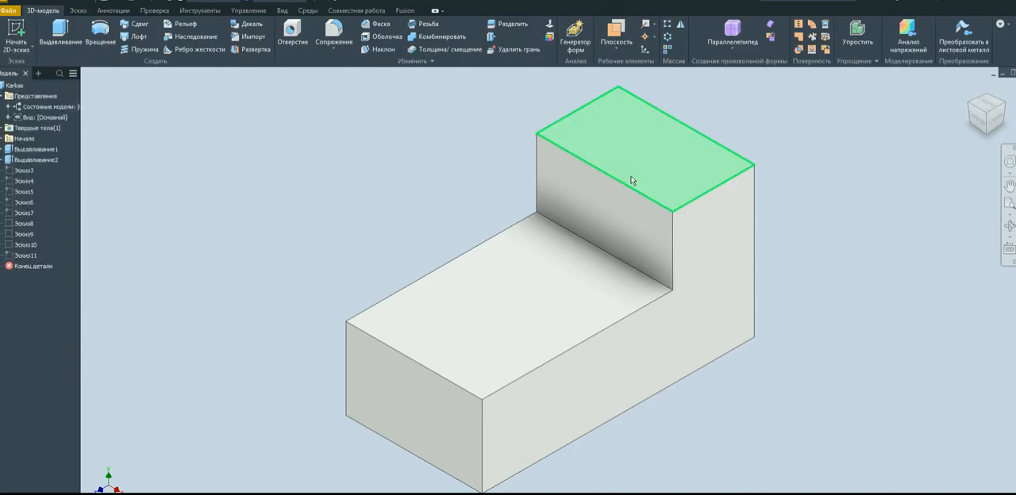
{"action": "double_click", "coordinate": [28, 162]}
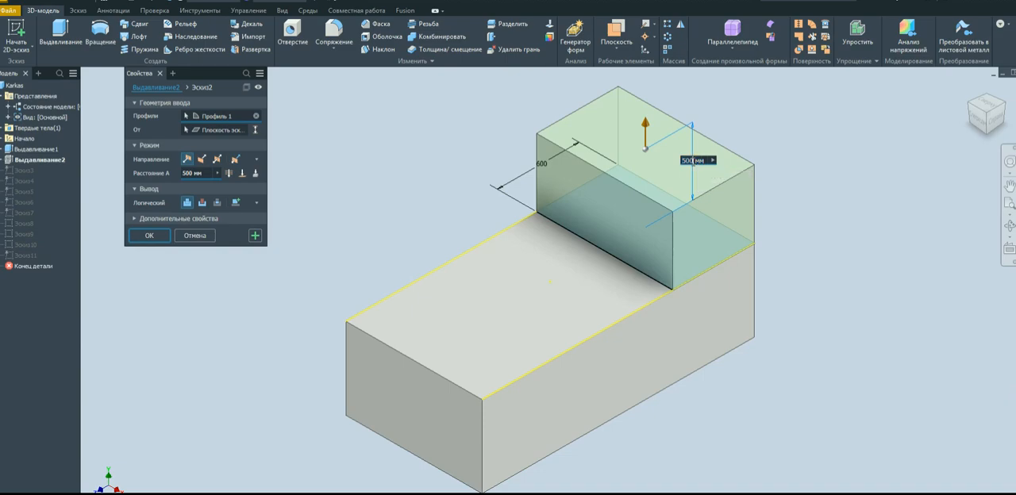
{"action": "type", "text": "50"}
{"action": "key", "text": "Return"}
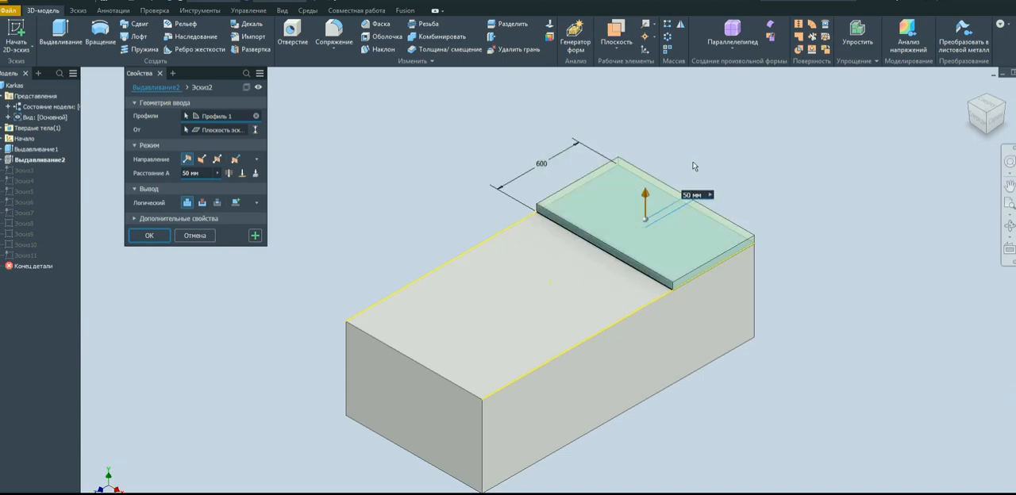
{"action": "type", "text": "5"}
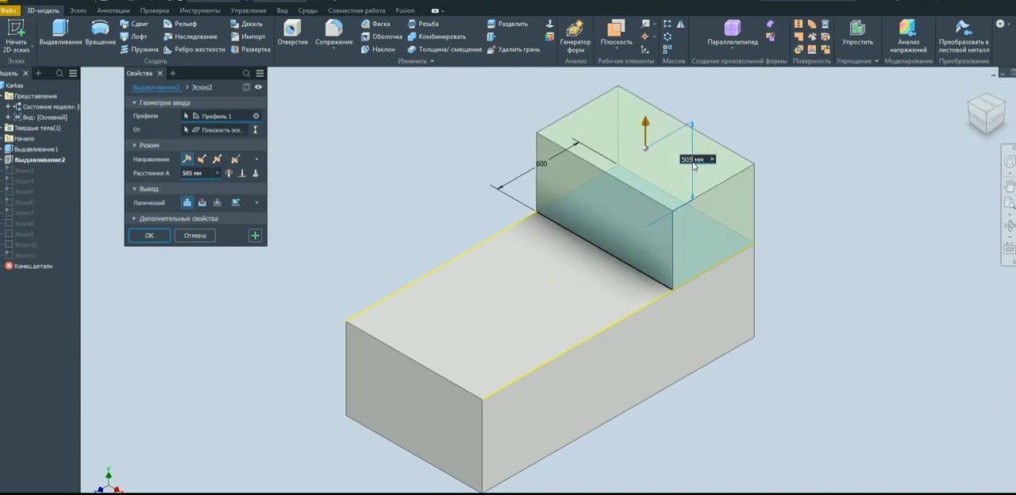
{"action": "left_click", "coordinate": [255, 236]}
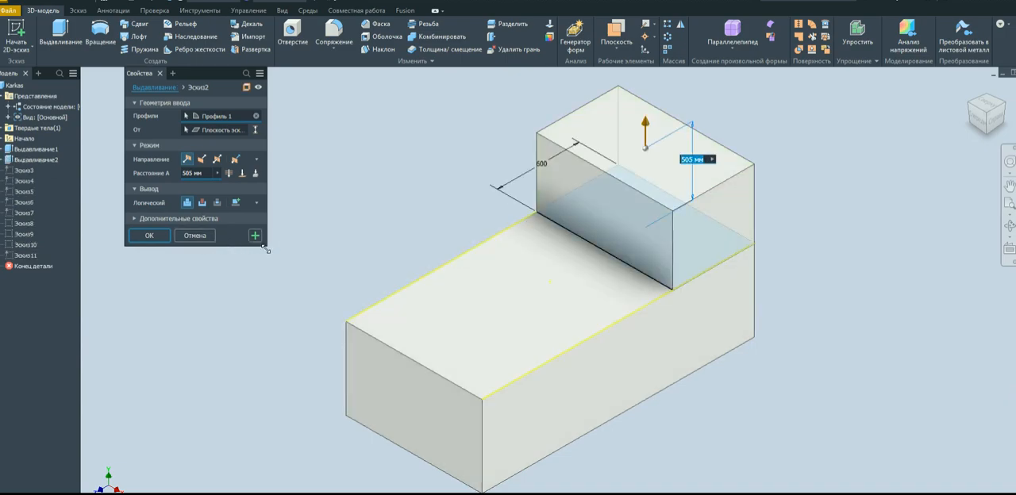
{"action": "left_click", "coordinate": [161, 74]}
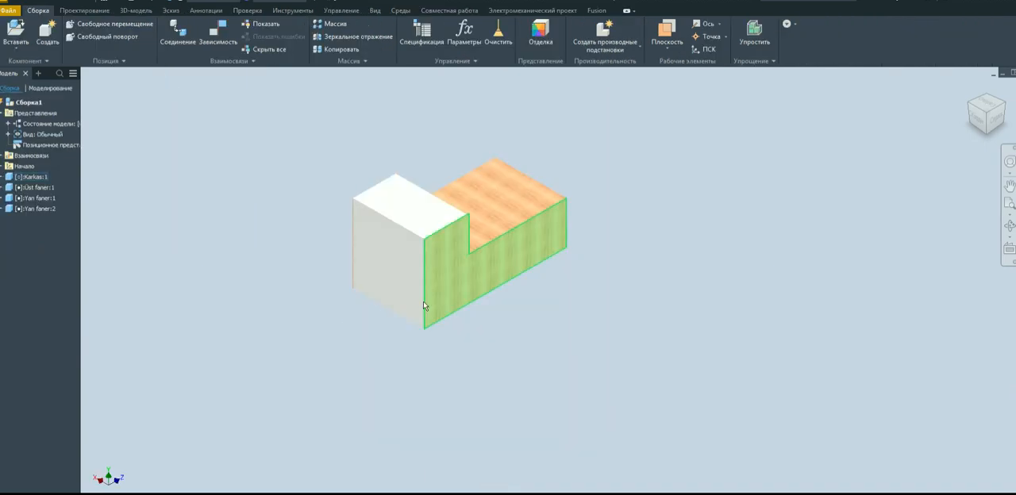
{"action": "scroll", "coordinate": [410, 241], "scroll_direction": "down", "scroll_amount": 5}
{"action": "scroll", "coordinate": [410, 241], "scroll_direction": "down", "scroll_amount": 5}
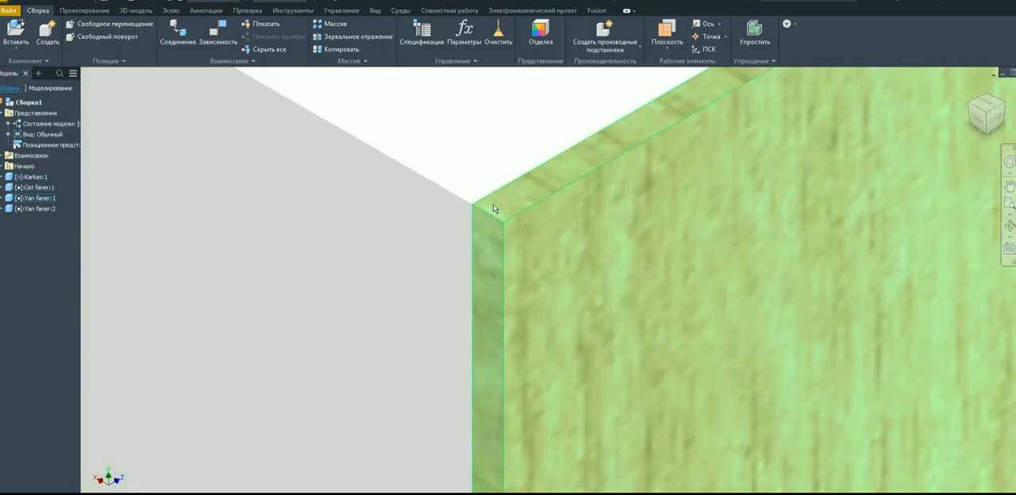
Inspect the raised block's top corners from the front and back to see how the side panels meet the Karkas body.
{"action": "scroll", "coordinate": [474, 209], "scroll_direction": "up", "scroll_amount": 8}
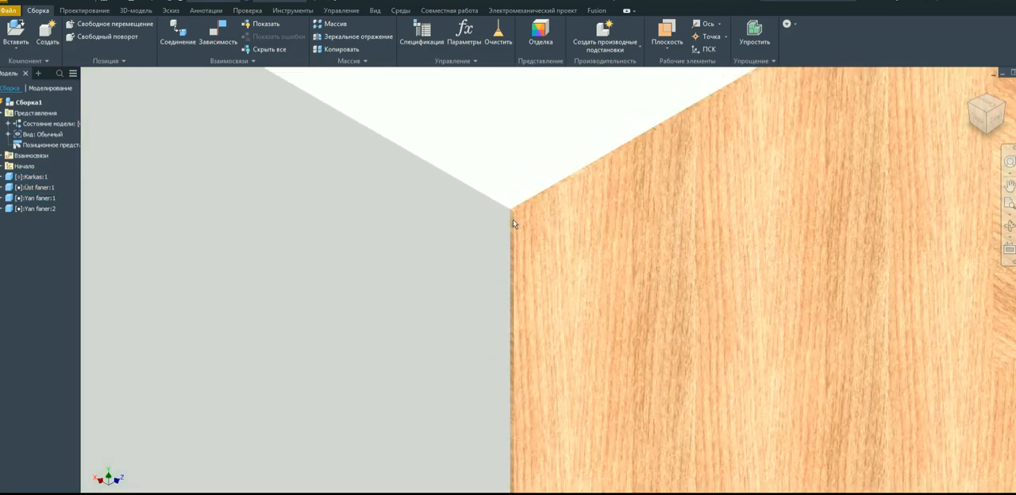
{"action": "scroll", "coordinate": [501, 188], "scroll_direction": "up", "scroll_amount": 10}
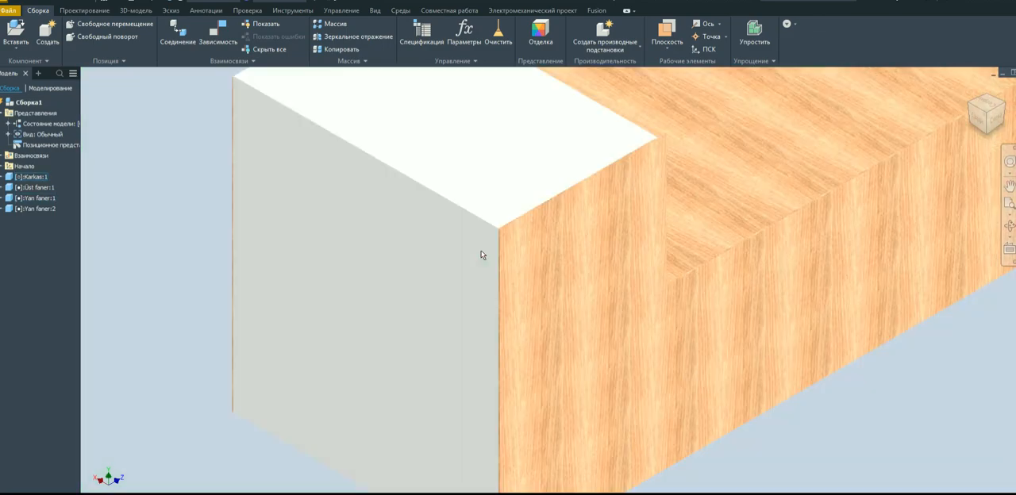
{"action": "left_click", "coordinate": [1004, 104]}
{"action": "scroll", "coordinate": [429, 228], "scroll_direction": "down", "scroll_amount": 10}
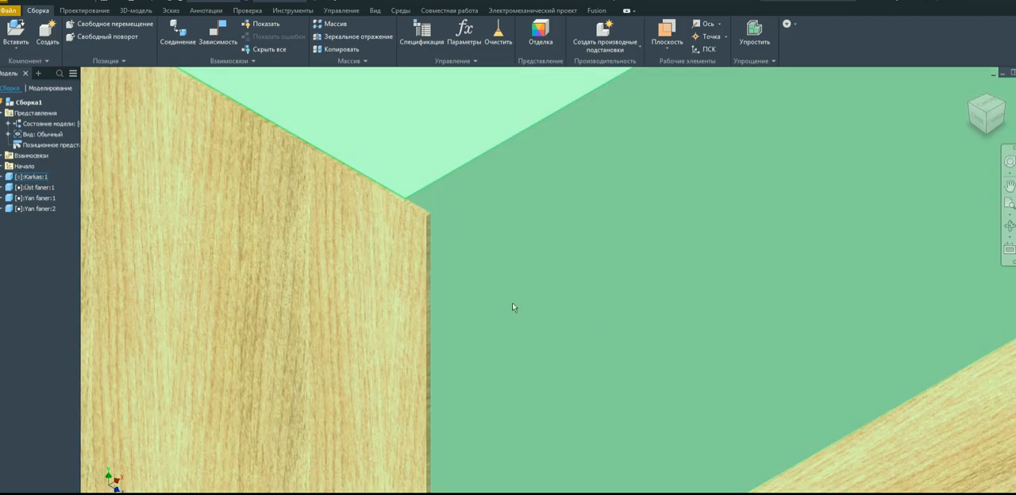
{"action": "scroll", "coordinate": [582, 267], "scroll_direction": "up", "scroll_amount": 5}
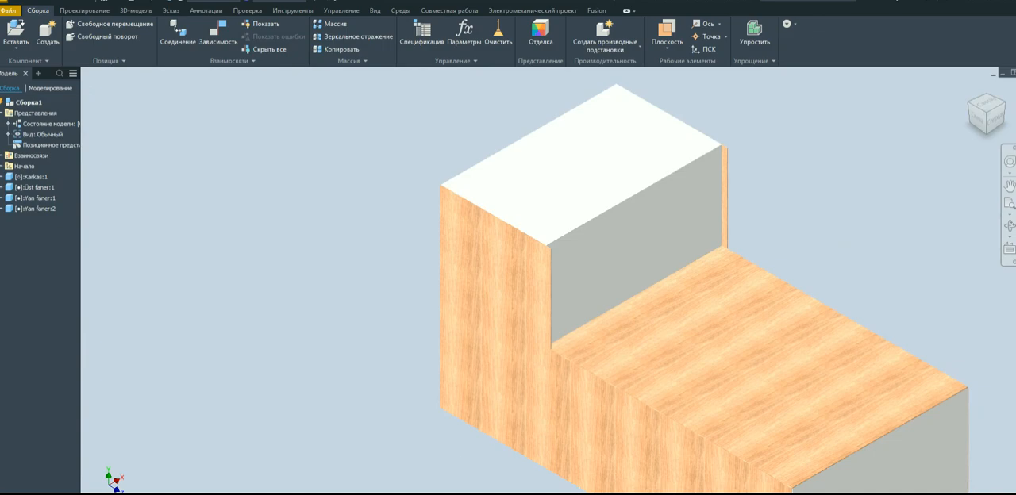
{"action": "key", "text": "ctrl+Tab"}
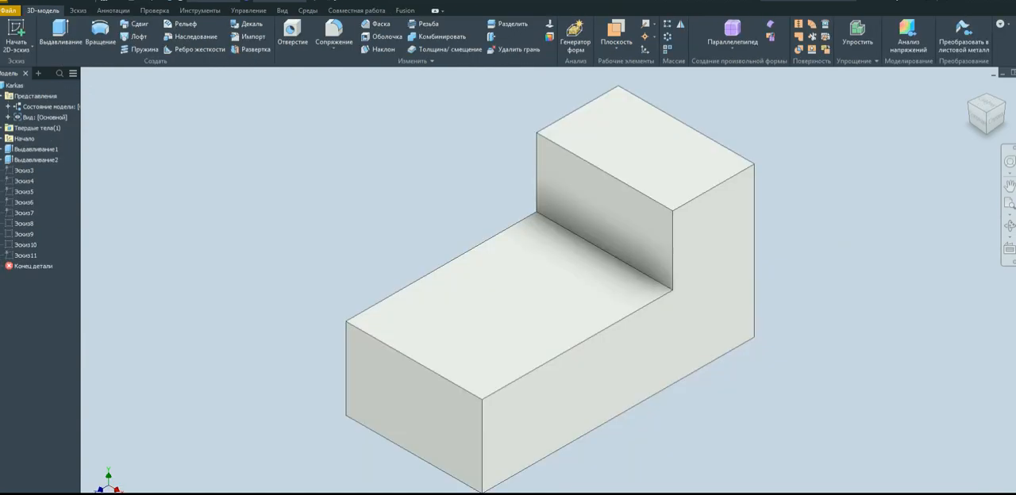
{"action": "double_click", "coordinate": [46, 161]}
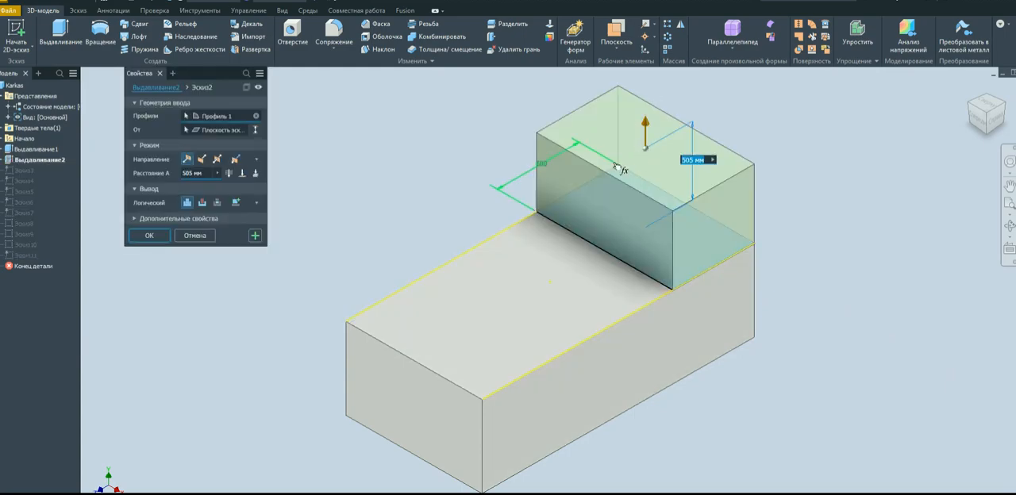
{"action": "left_click", "coordinate": [198, 236]}
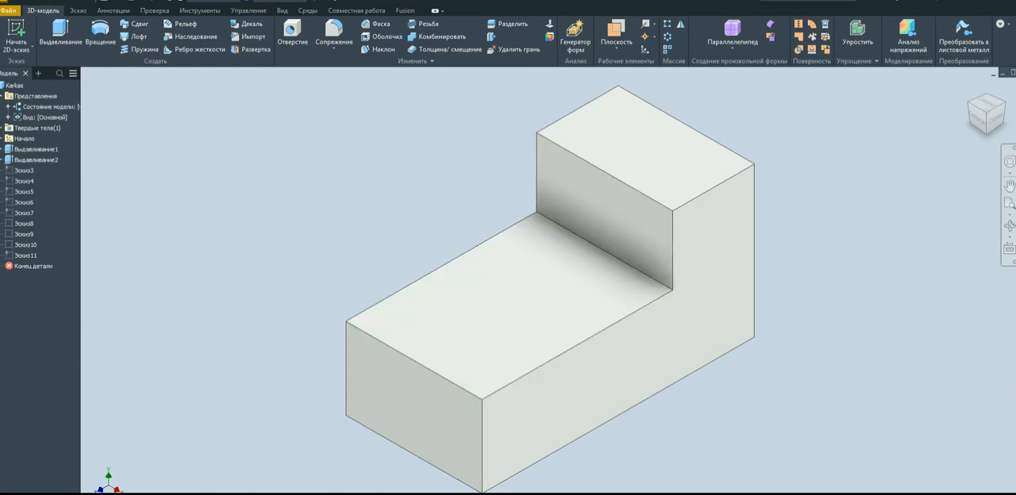
{"action": "key", "text": "ctrl+Tab"}
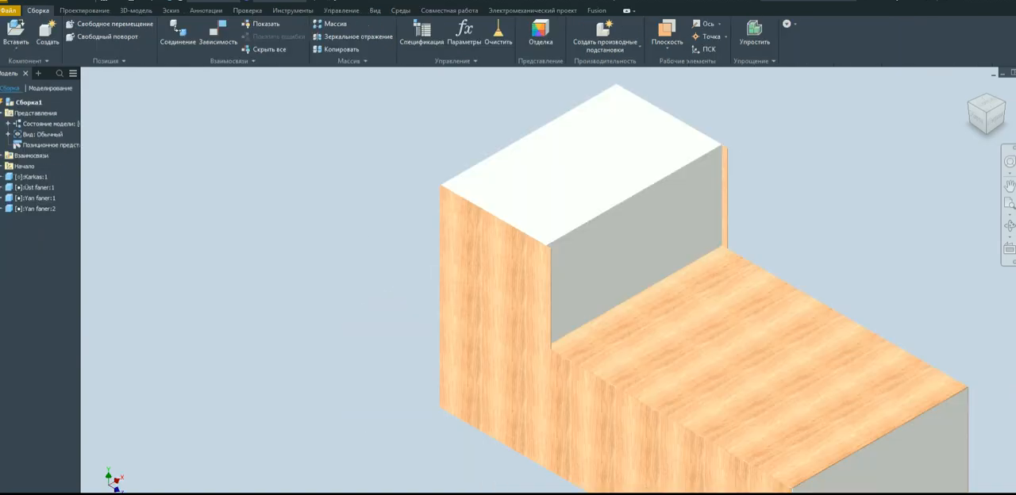
Measure the distance between the raised block's step-side vertical face and the adjacent edge face of the side panel.
{"action": "scroll", "coordinate": [596, 200], "scroll_direction": "up", "scroll_amount": 3}
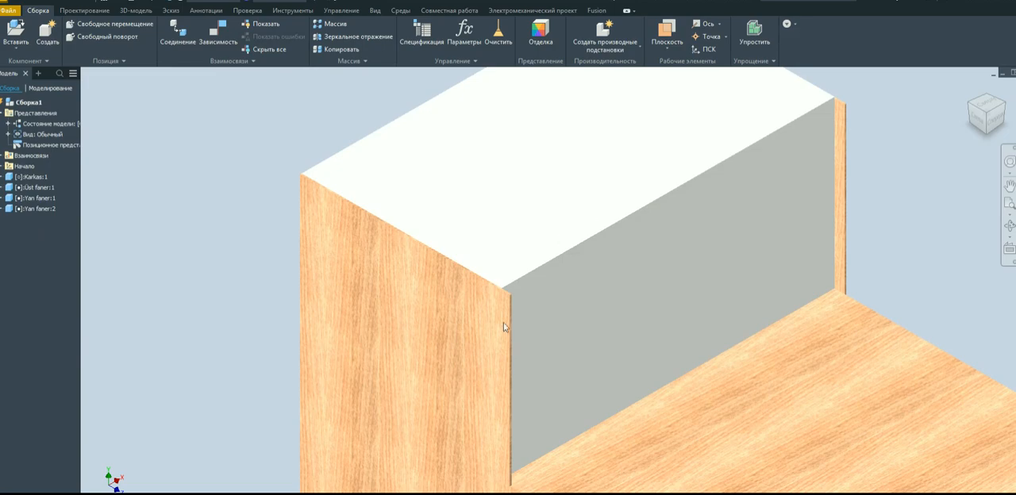
{"action": "left_click", "coordinate": [247, 10]}
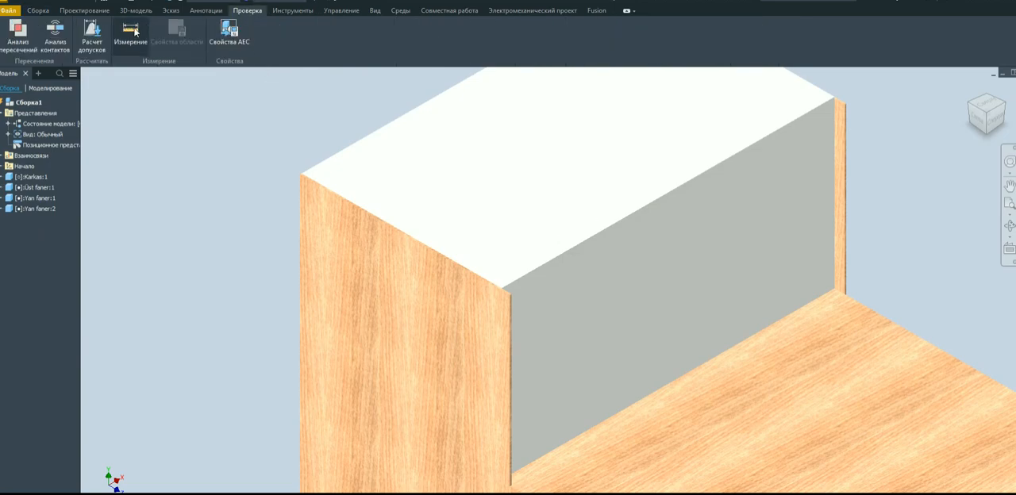
{"action": "left_click", "coordinate": [136, 35]}
{"action": "scroll", "coordinate": [608, 311], "scroll_direction": "up", "scroll_amount": 3}
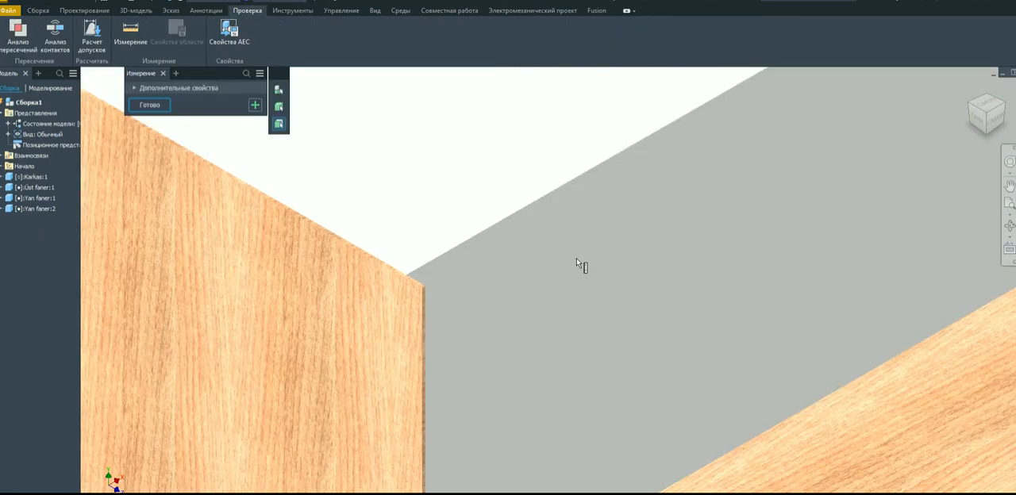
{"action": "scroll", "coordinate": [584, 268], "scroll_direction": "down", "scroll_amount": 3}
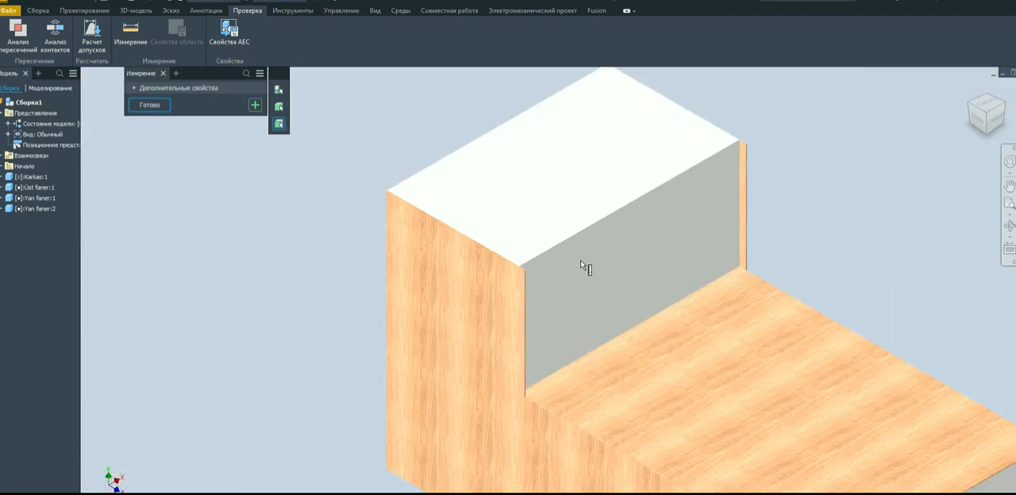
{"action": "left_click", "coordinate": [677, 227]}
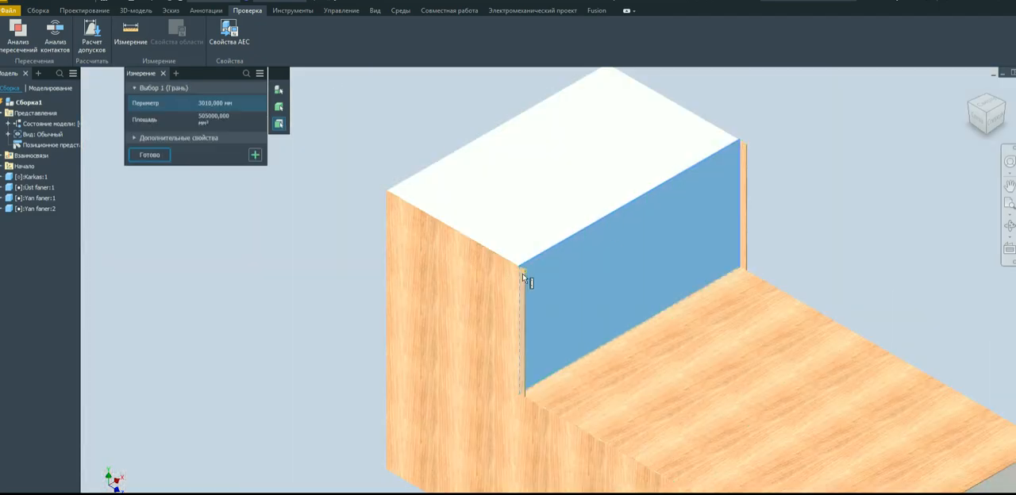
{"action": "scroll", "coordinate": [526, 277], "scroll_direction": "up", "scroll_amount": 5}
{"action": "left_click", "coordinate": [544, 268]}
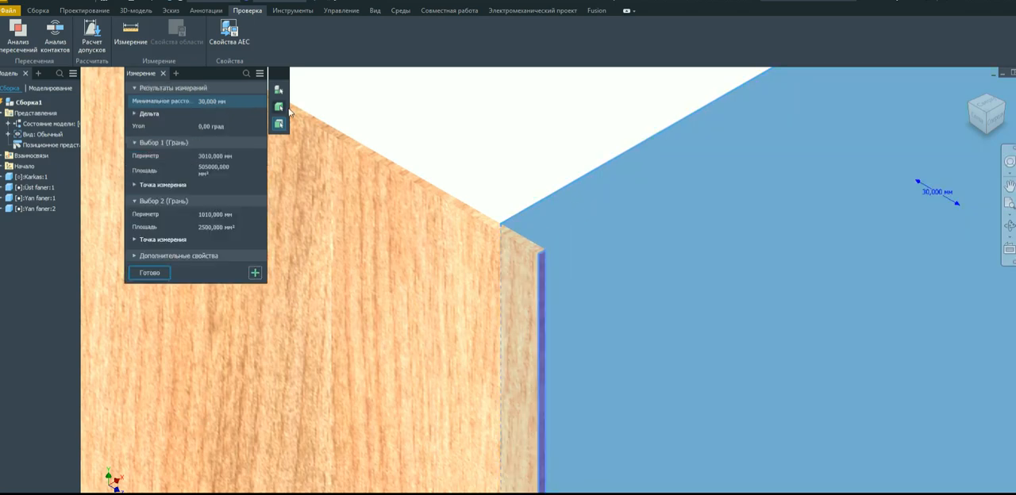
{"action": "left_click", "coordinate": [163, 74]}
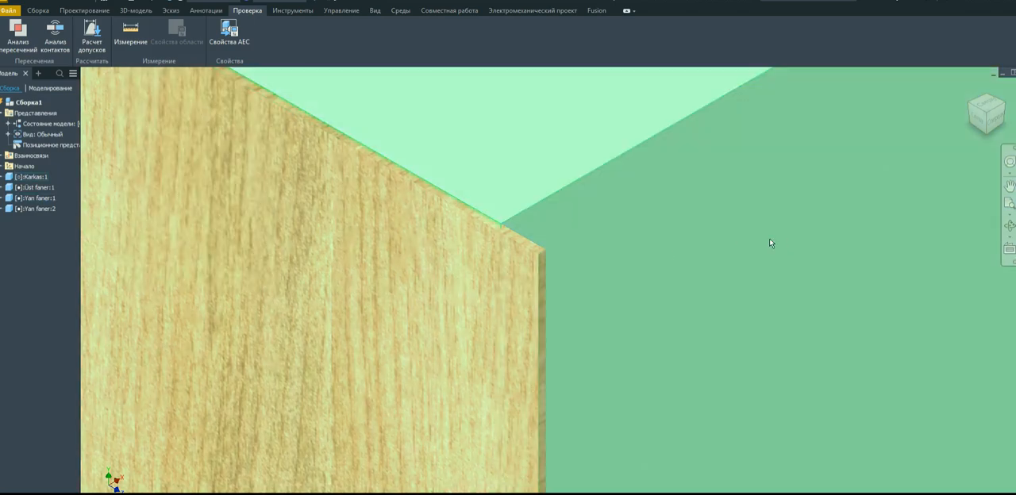
Open the Karkas part and use Direct Edit to move the raised block's step-side vertical face outward by 30 mm.
{"action": "scroll", "coordinate": [592, 228], "scroll_direction": "down", "scroll_amount": 5}
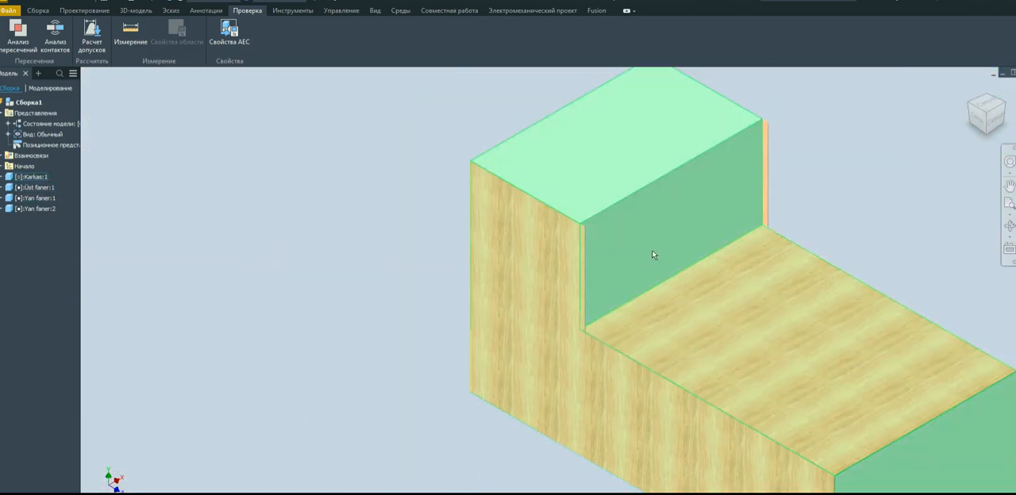
{"action": "double_click", "coordinate": [650, 242]}
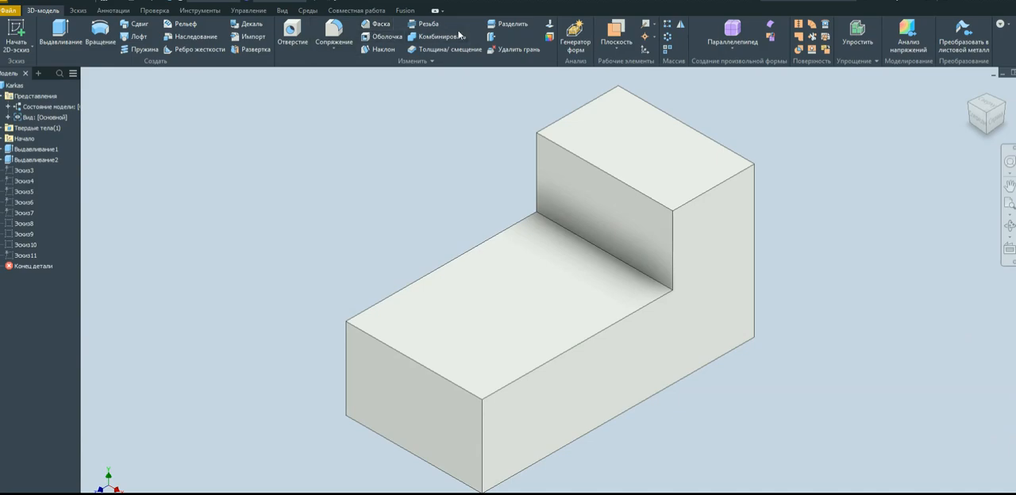
{"action": "left_click", "coordinate": [492, 36]}
{"action": "left_click", "coordinate": [585, 209]}
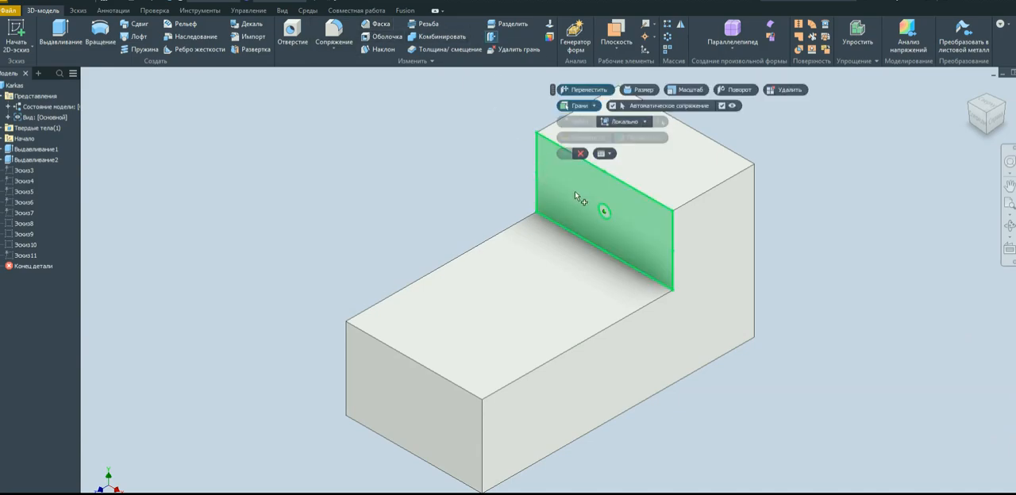
{"action": "left_click", "coordinate": [580, 205]}
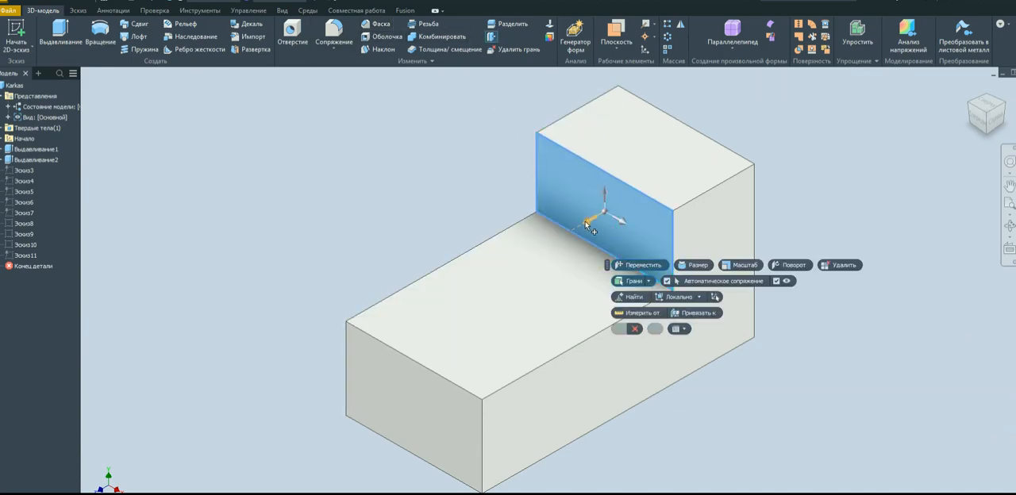
{"action": "left_click_drag", "start_coordinate": [586, 227], "coordinate": [589, 229]}
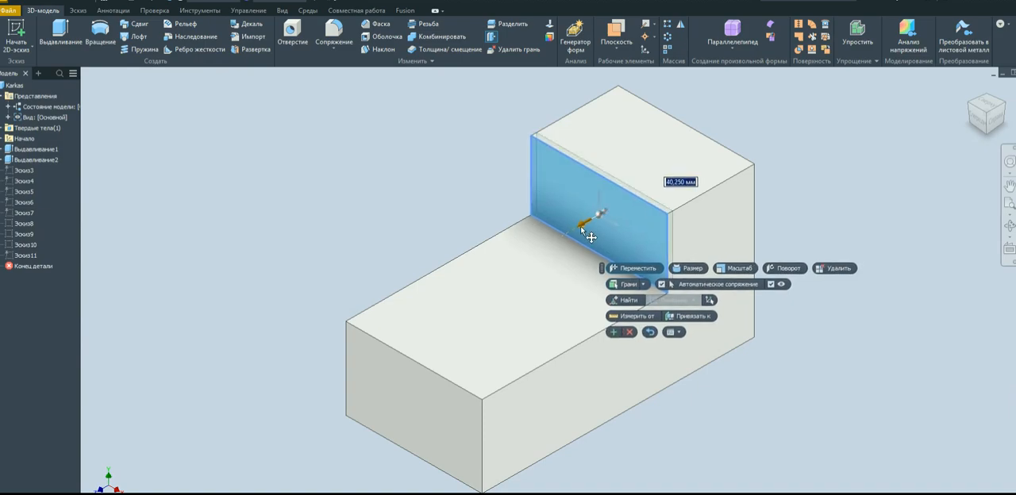
{"action": "left_click", "coordinate": [684, 184]}
{"action": "left_click_drag", "start_coordinate": [684, 185], "coordinate": [683, 188]}
{"action": "left_click", "coordinate": [677, 186]}
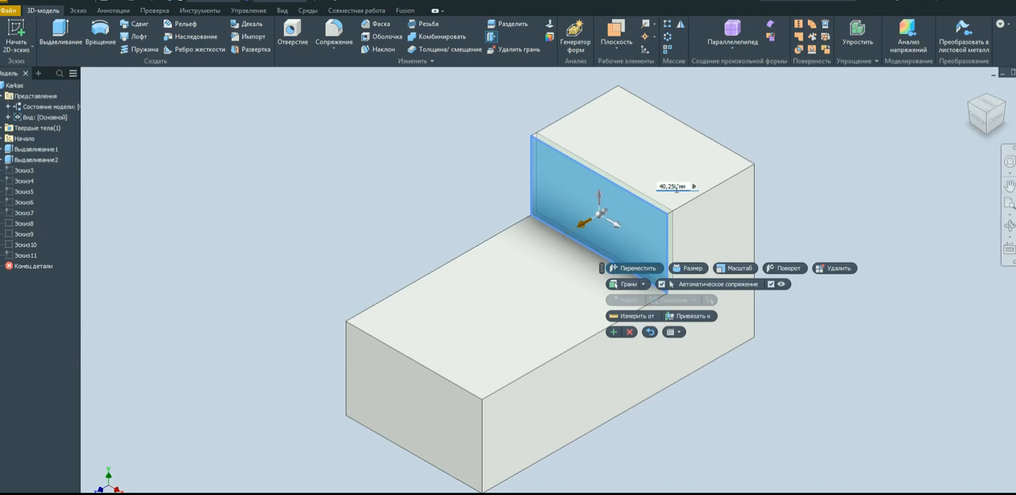
{"action": "left_click_drag", "start_coordinate": [677, 190], "coordinate": [665, 193]}
{"action": "type", "text": "30"}
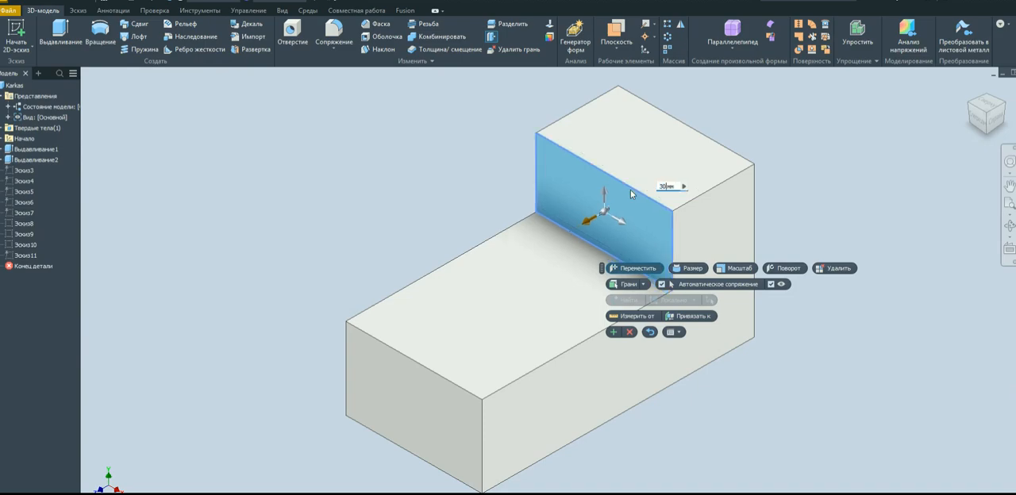
{"action": "left_click", "coordinate": [612, 332]}
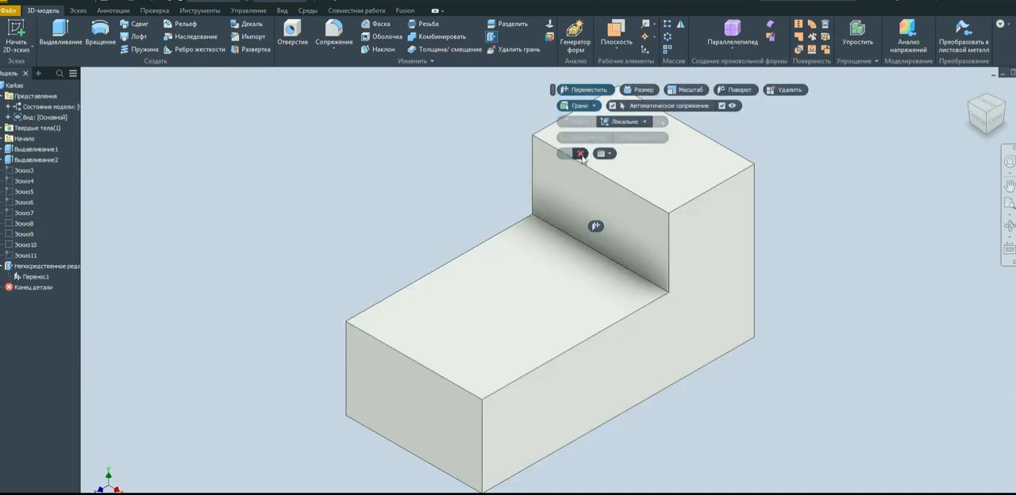
{"action": "left_click", "coordinate": [581, 153]}
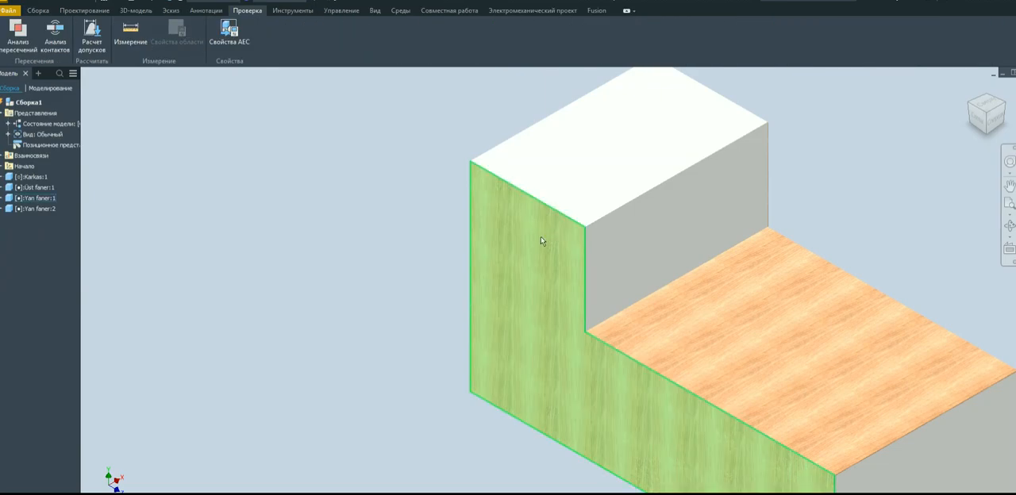
Return to the assembly and examine how both side panels' edges meet the raised block's corners and top face.
{"action": "scroll", "coordinate": [556, 238], "scroll_direction": "down", "scroll_amount": 5}
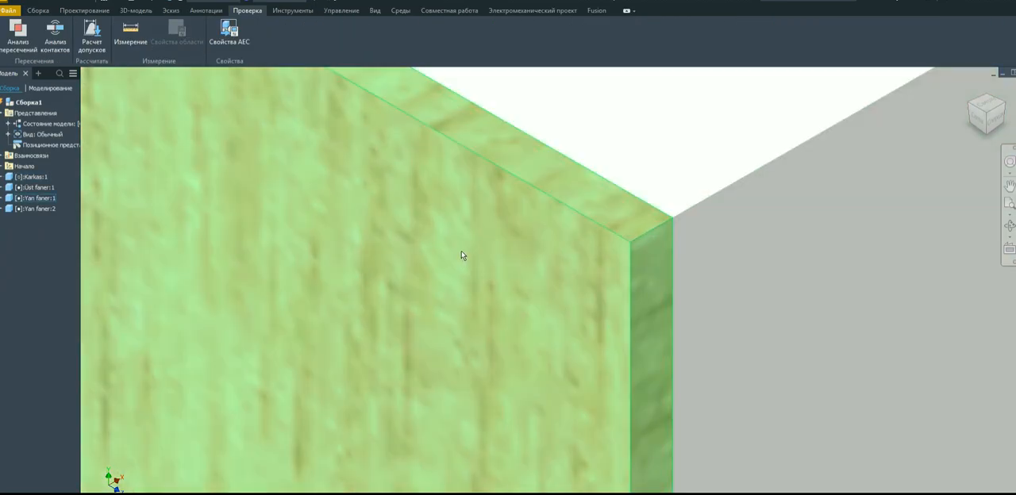
{"action": "scroll", "coordinate": [429, 242], "scroll_direction": "up", "scroll_amount": 6}
{"action": "scroll", "coordinate": [504, 171], "scroll_direction": "down", "scroll_amount": 8}
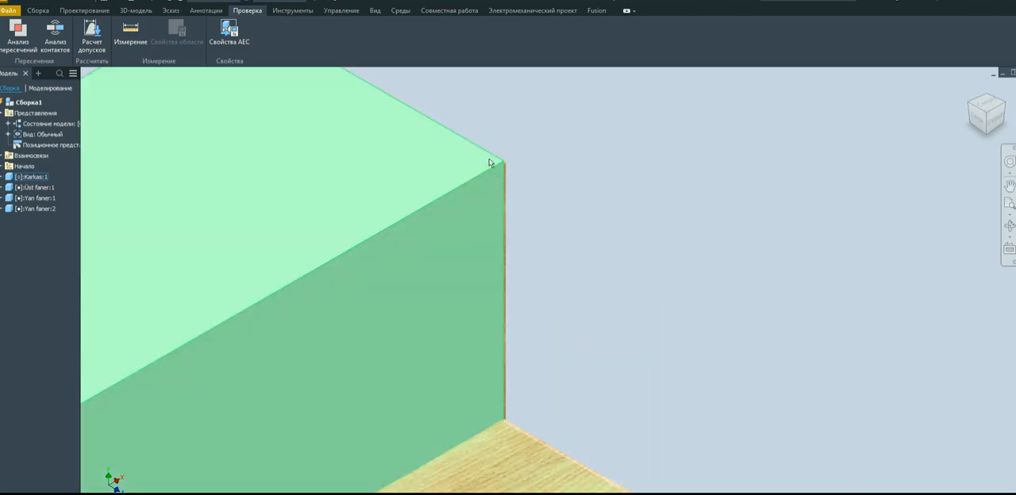
{"action": "scroll", "coordinate": [596, 206], "scroll_direction": "up", "scroll_amount": 4}
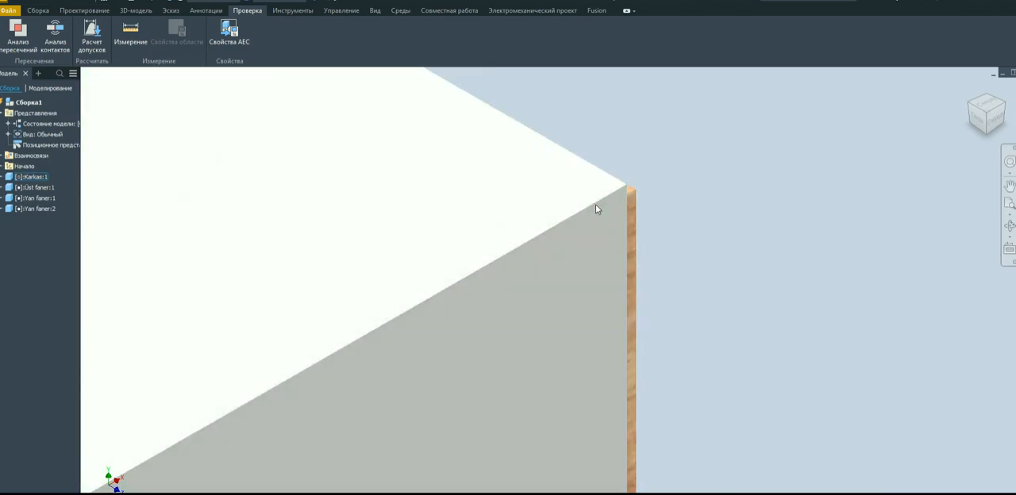
{"action": "scroll", "coordinate": [600, 206], "scroll_direction": "up", "scroll_amount": 5}
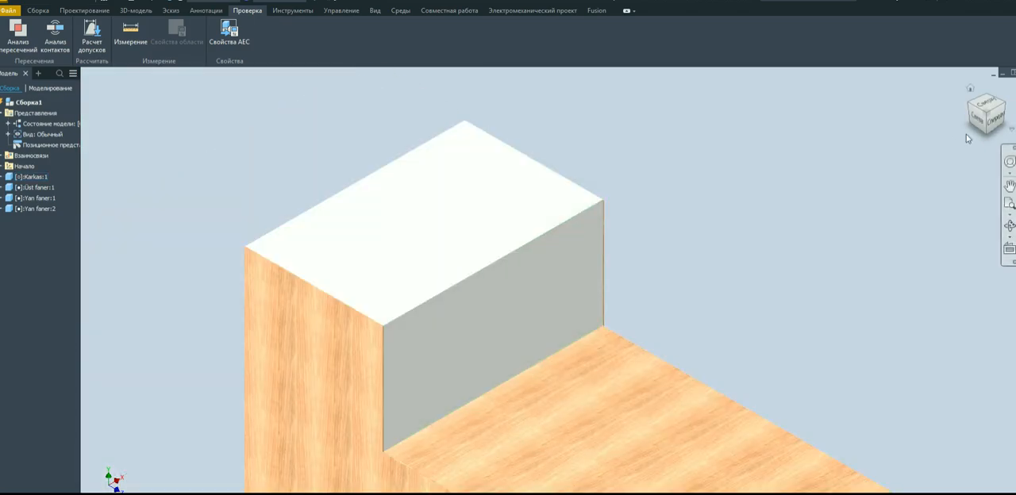
{"action": "scroll", "coordinate": [794, 152], "scroll_direction": "up", "scroll_amount": 5}
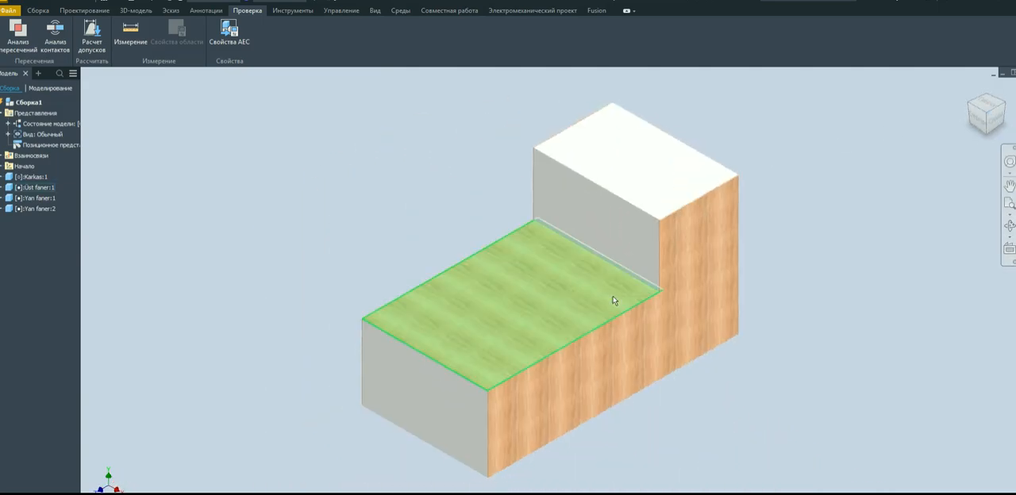
{"action": "scroll", "coordinate": [646, 261], "scroll_direction": "down", "scroll_amount": 6}
{"action": "scroll", "coordinate": [593, 267], "scroll_direction": "down", "scroll_amount": 2}
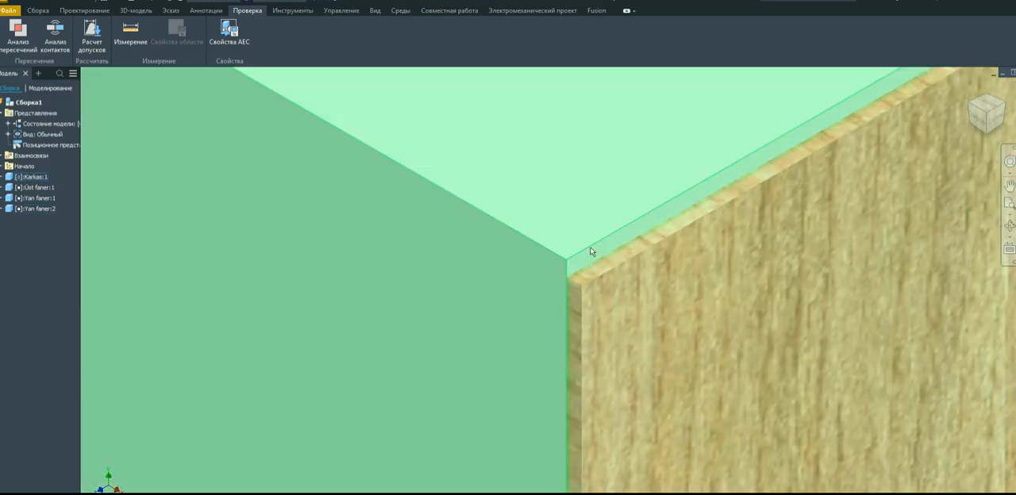
{"action": "scroll", "coordinate": [586, 262], "scroll_direction": "up", "scroll_amount": 6}
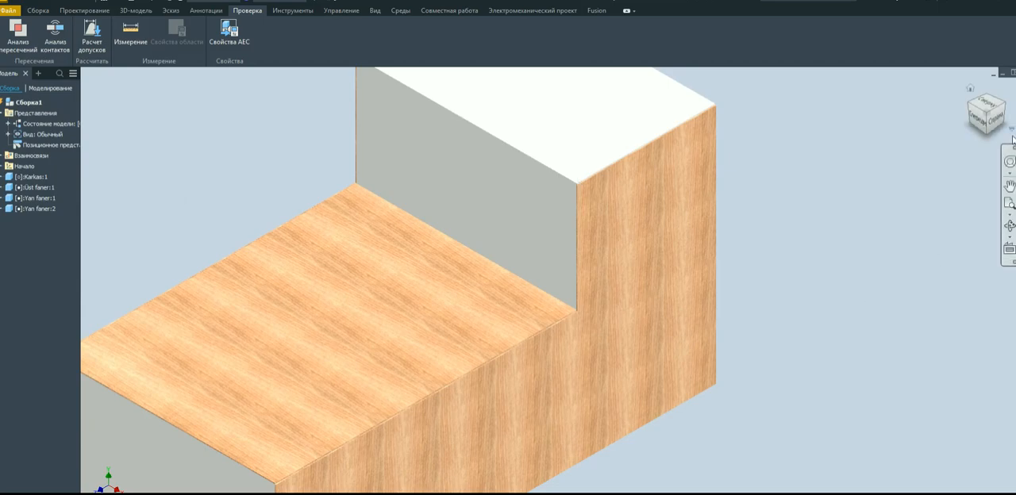
Check the side panel's alignment with the Karkas body along the bottom edges, from underneath and in a straight-on view.
{"action": "left_click", "coordinate": [984, 140]}
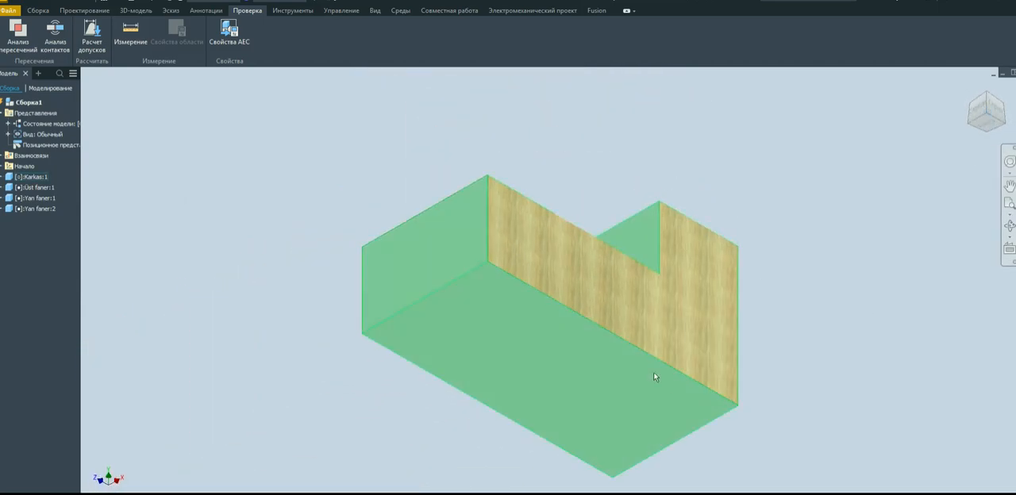
{"action": "scroll", "coordinate": [492, 262], "scroll_direction": "down", "scroll_amount": 4}
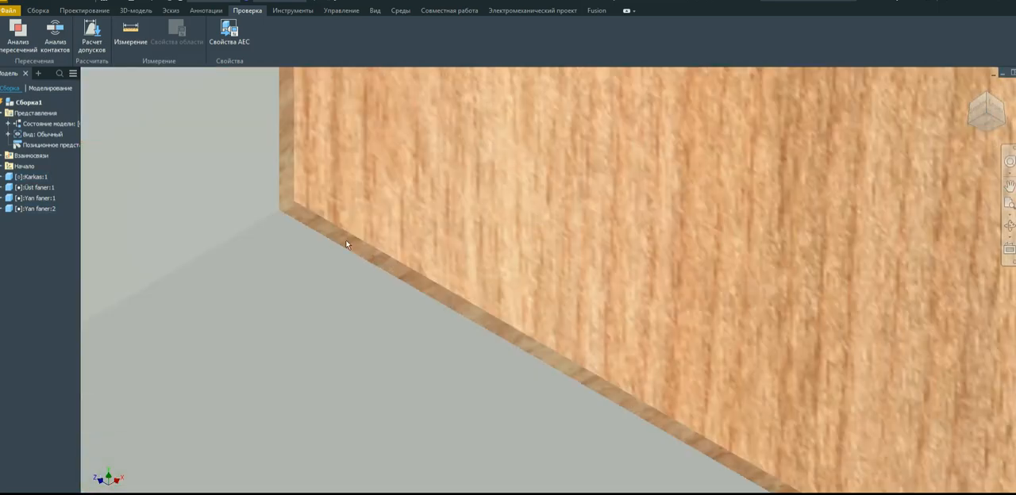
{"action": "scroll", "coordinate": [801, 194], "scroll_direction": "up", "scroll_amount": 2}
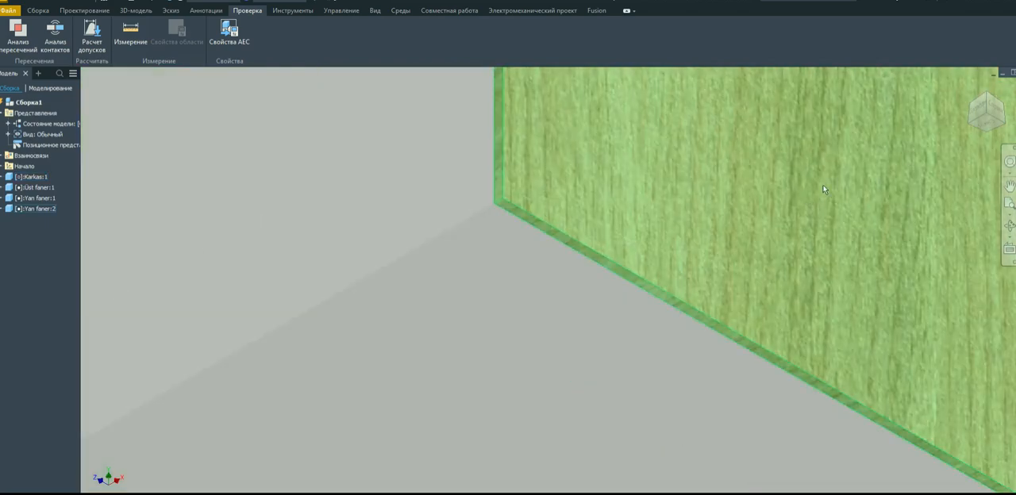
{"action": "left_click", "coordinate": [982, 115]}
{"action": "scroll", "coordinate": [632, 413], "scroll_direction": "down", "scroll_amount": 4}
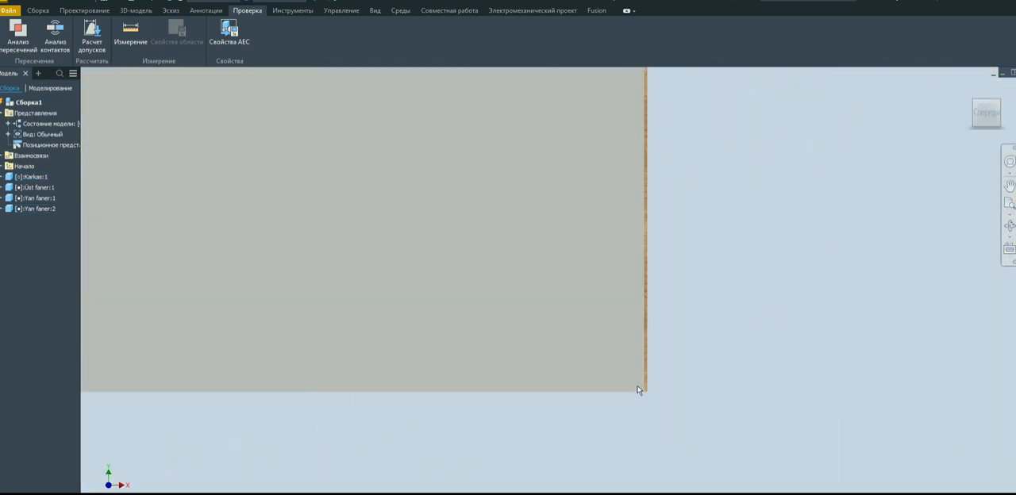
Examine how the side panels' edges meet the Karkas body at the bottom corners and along the raised block's top edges.
{"action": "scroll", "coordinate": [648, 403], "scroll_direction": "down", "scroll_amount": 2}
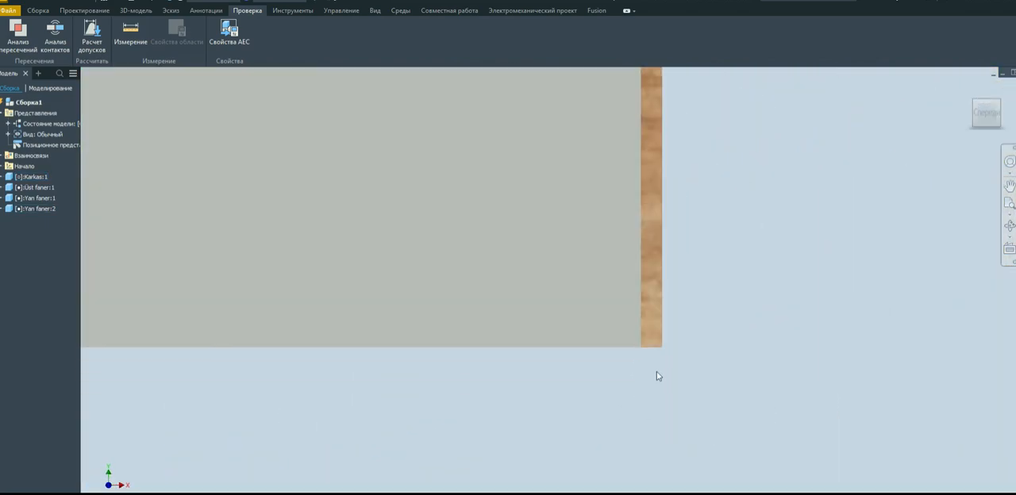
{"action": "left_click", "coordinate": [1004, 104]}
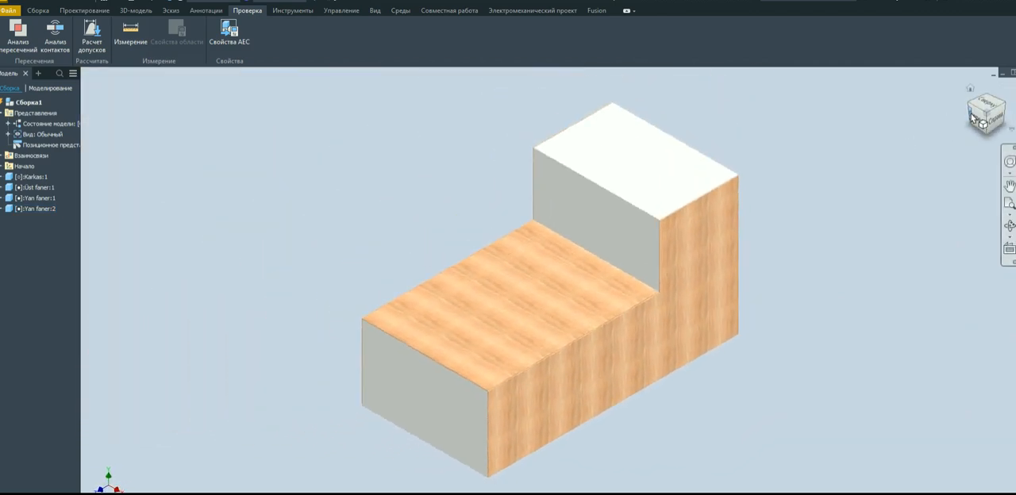
{"action": "left_click", "coordinate": [1005, 119]}
{"action": "scroll", "coordinate": [611, 276], "scroll_direction": "up", "scroll_amount": 6}
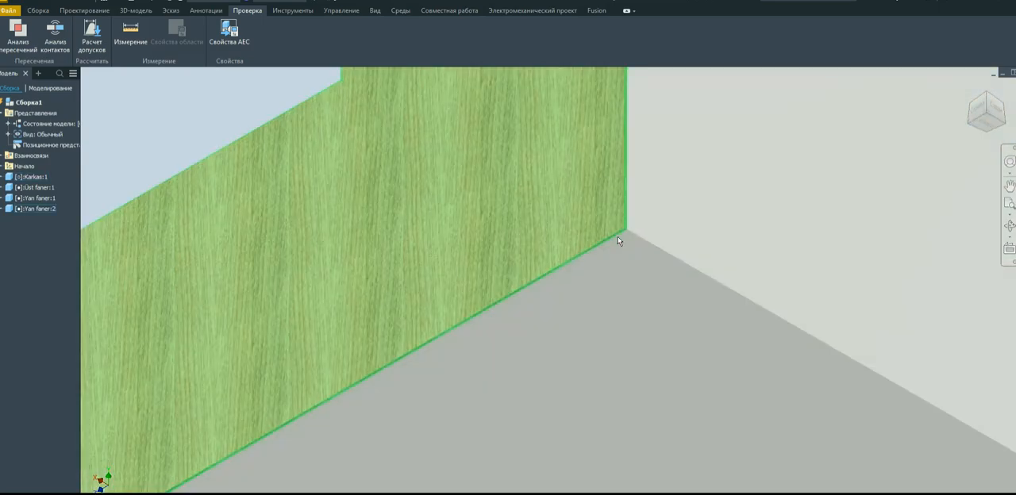
{"action": "left_click", "coordinate": [978, 110]}
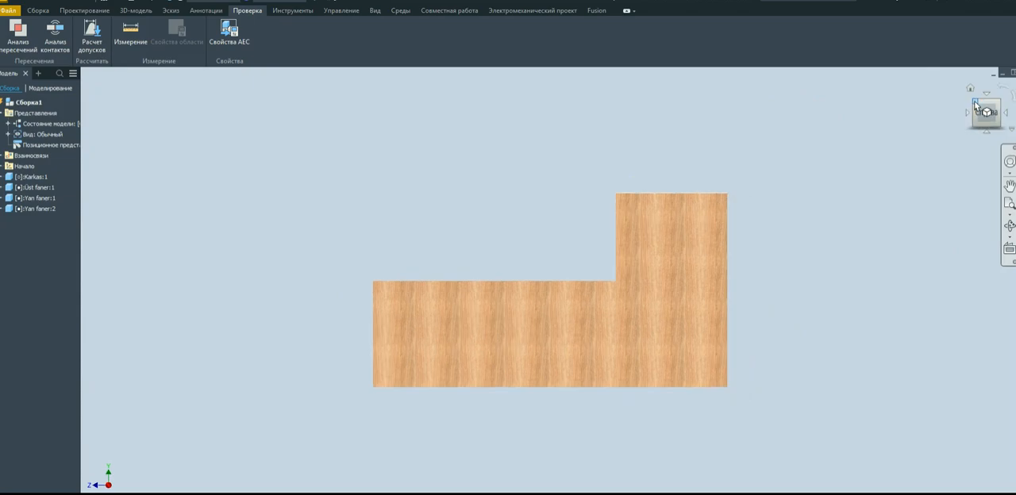
{"action": "left_click", "coordinate": [976, 103]}
{"action": "scroll", "coordinate": [662, 221], "scroll_direction": "up", "scroll_amount": 6}
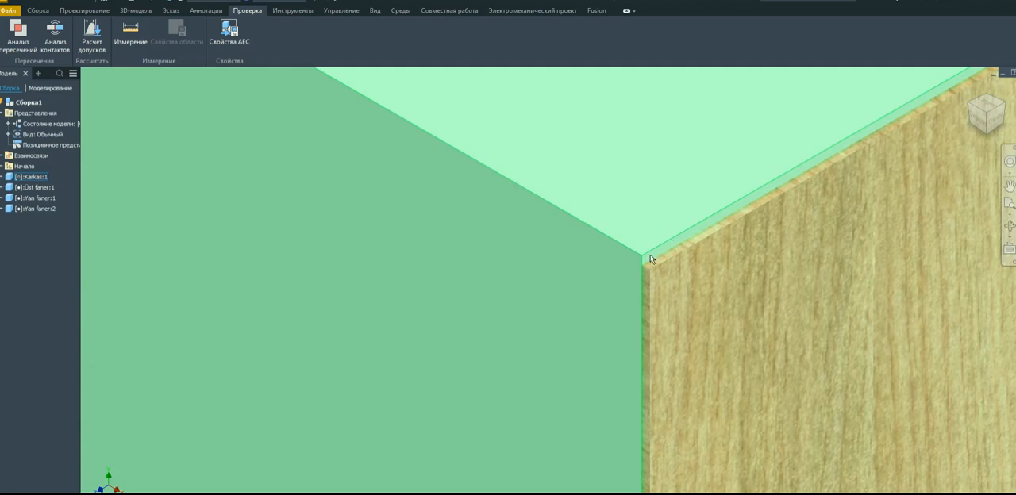
{"action": "scroll", "coordinate": [653, 259], "scroll_direction": "down", "scroll_amount": 2}
{"action": "scroll", "coordinate": [619, 250], "scroll_direction": "down", "scroll_amount": 2}
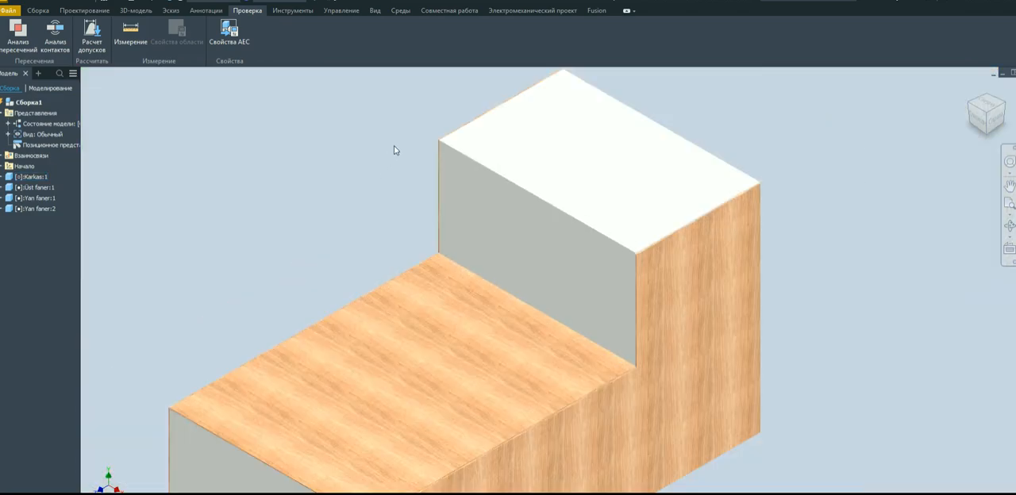
{"action": "scroll", "coordinate": [456, 163], "scroll_direction": "up", "scroll_amount": 5}
{"action": "scroll", "coordinate": [474, 168], "scroll_direction": "down", "scroll_amount": 5}
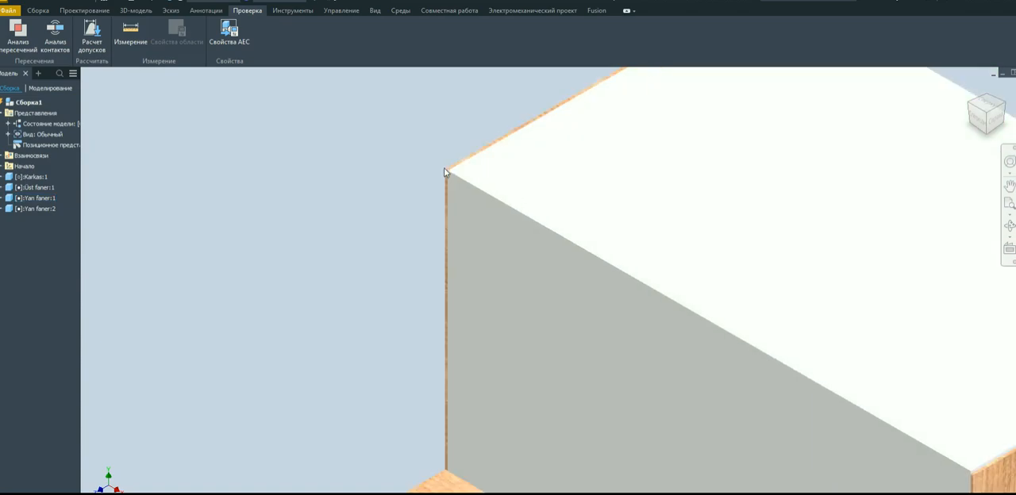
{"action": "scroll", "coordinate": [661, 274], "scroll_direction": "up", "scroll_amount": 5}
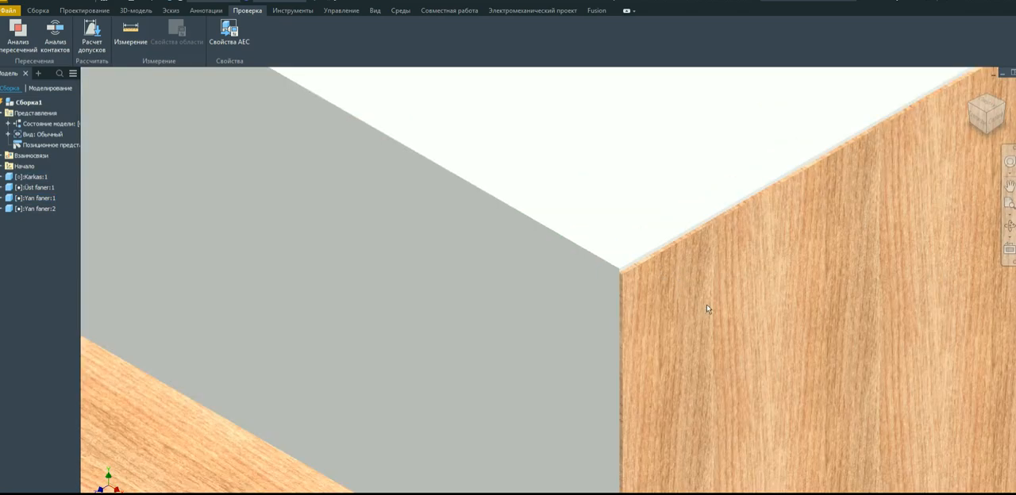
{"action": "scroll", "coordinate": [641, 249], "scroll_direction": "down", "scroll_amount": 5}
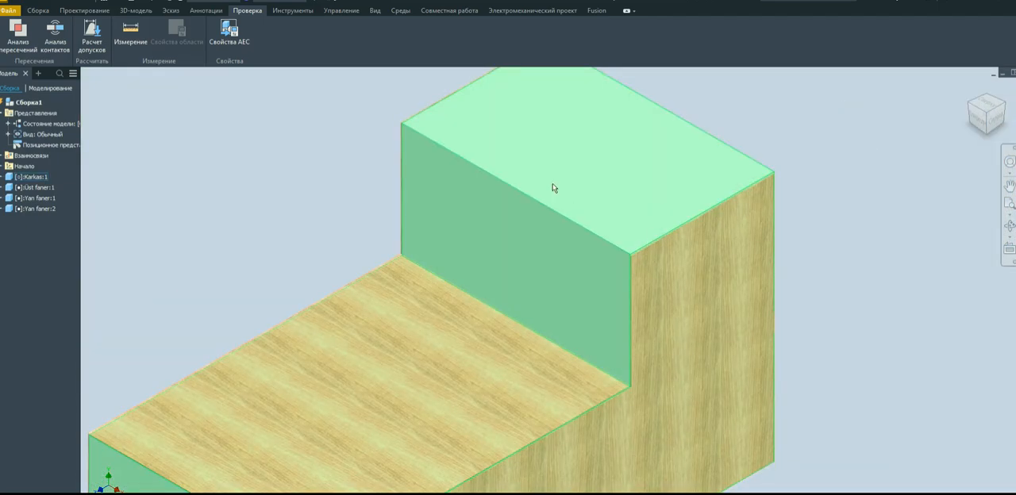
Open the Yan faner side panel part from the assembly for editing.
{"action": "right_click", "coordinate": [685, 270]}
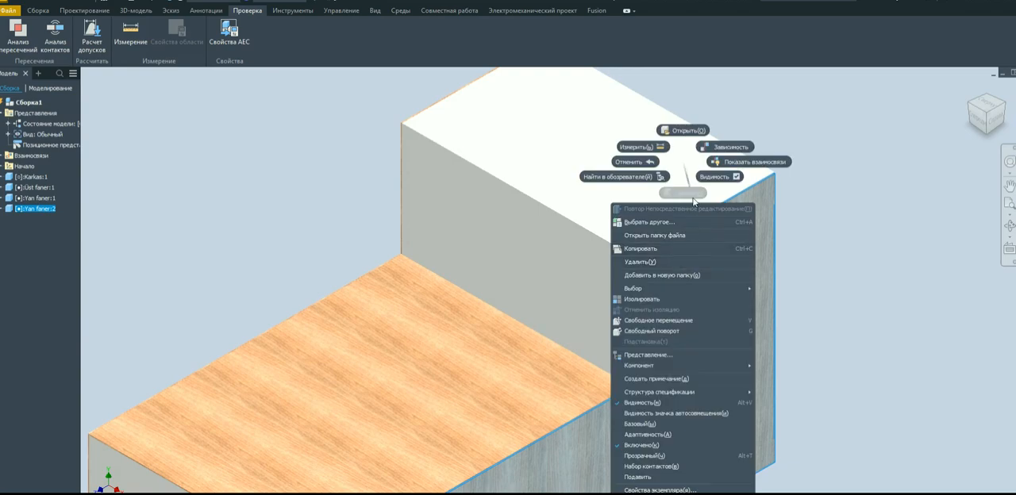
{"action": "left_click", "coordinate": [697, 131]}
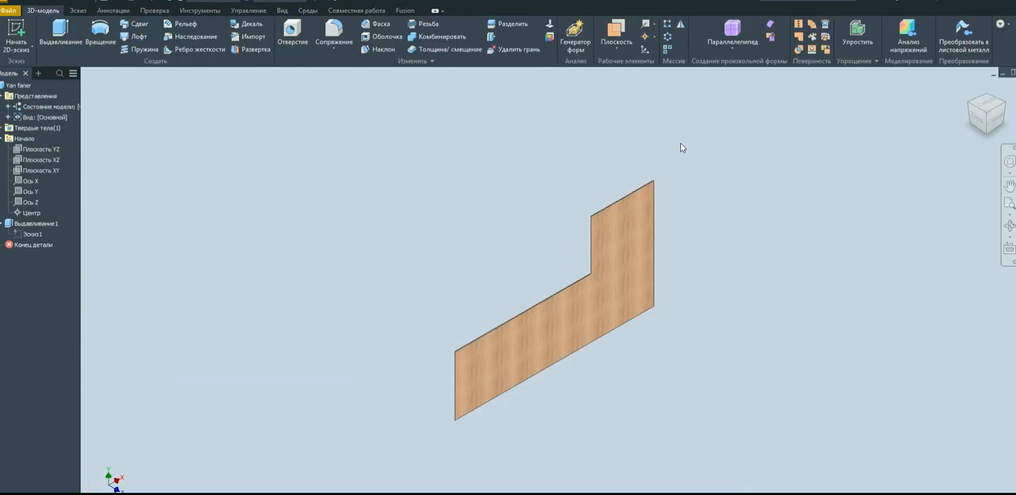
{"action": "scroll", "coordinate": [607, 202], "scroll_direction": "up", "scroll_amount": 4}
{"action": "scroll", "coordinate": [601, 206], "scroll_direction": "up", "scroll_amount": 2}
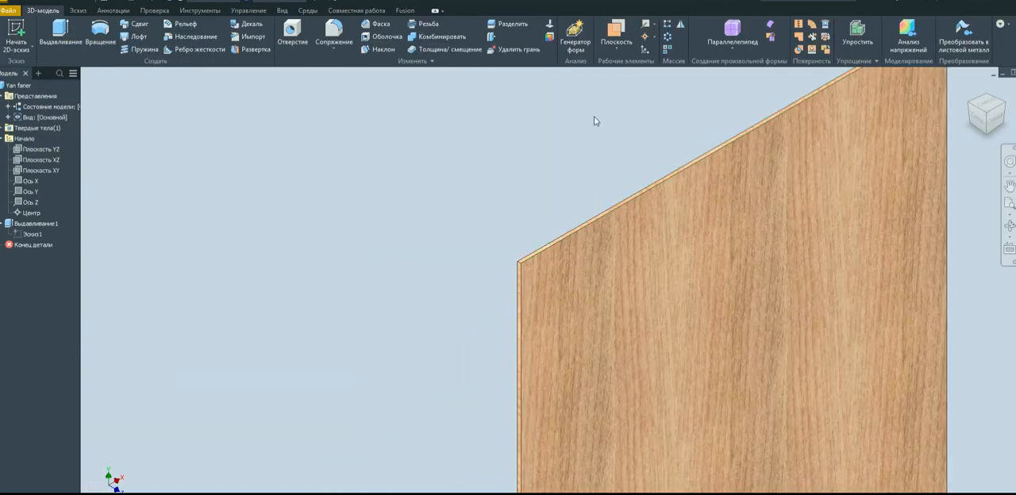
Use Direct Edit to move the top edge face of the side panel's tall section upward by 5 mm.
{"action": "left_click", "coordinate": [490, 37]}
{"action": "scroll", "coordinate": [680, 194], "scroll_direction": "up", "scroll_amount": 3}
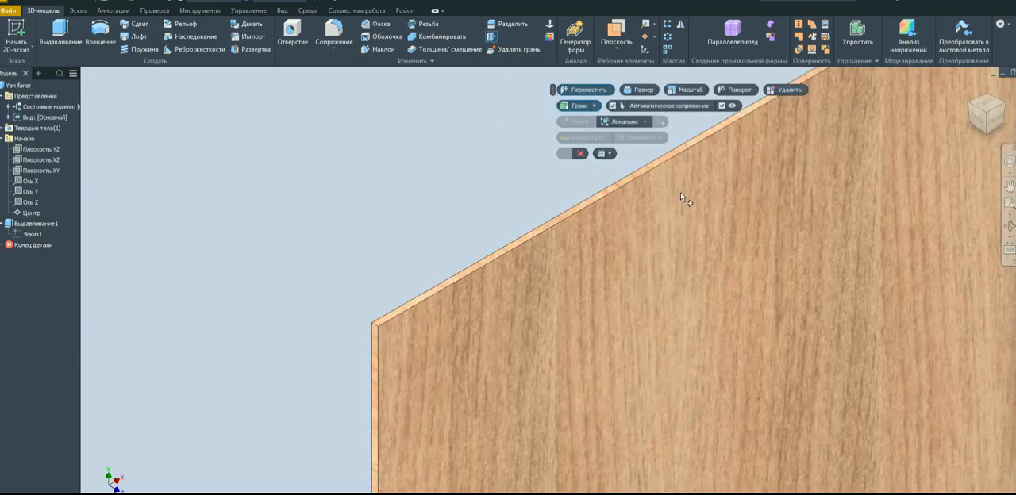
{"action": "left_click", "coordinate": [550, 177]}
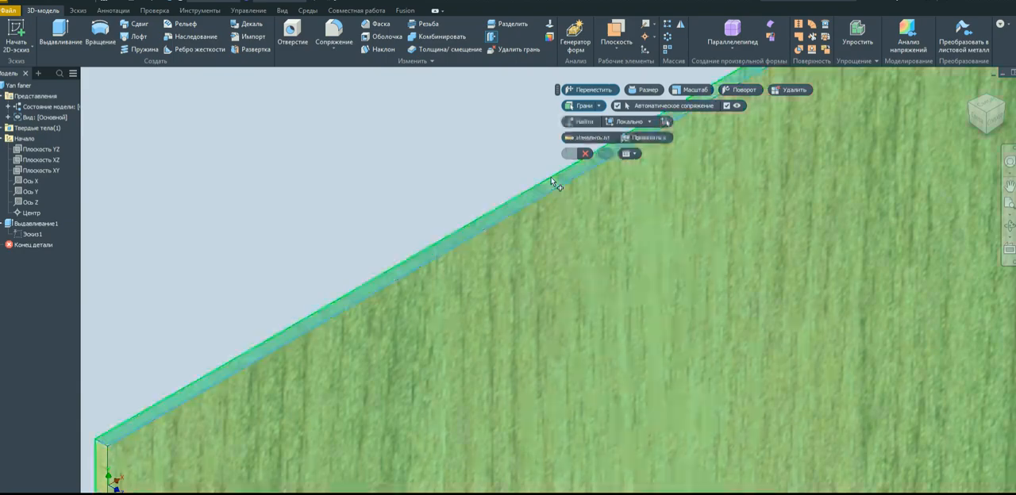
{"action": "scroll", "coordinate": [573, 285], "scroll_direction": "down", "scroll_amount": 3}
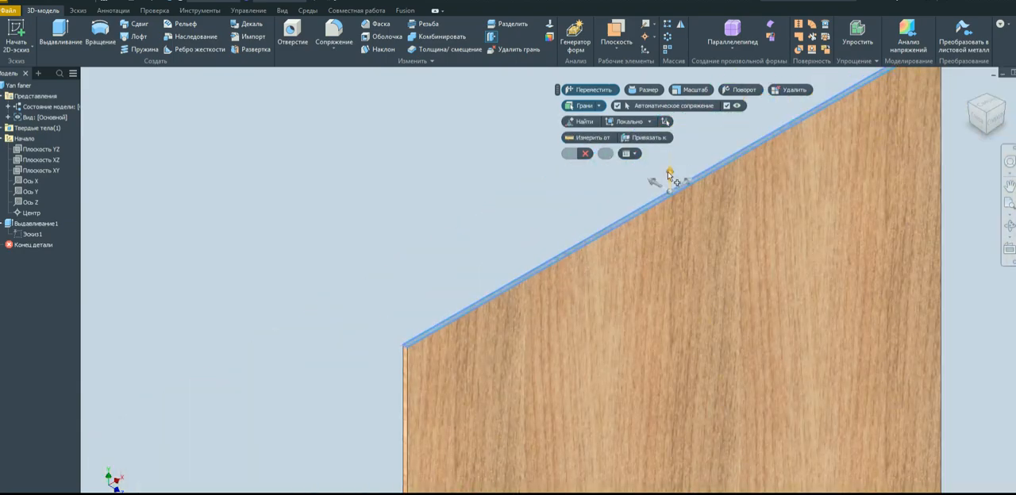
{"action": "left_click_drag", "start_coordinate": [672, 177], "coordinate": [678, 180]}
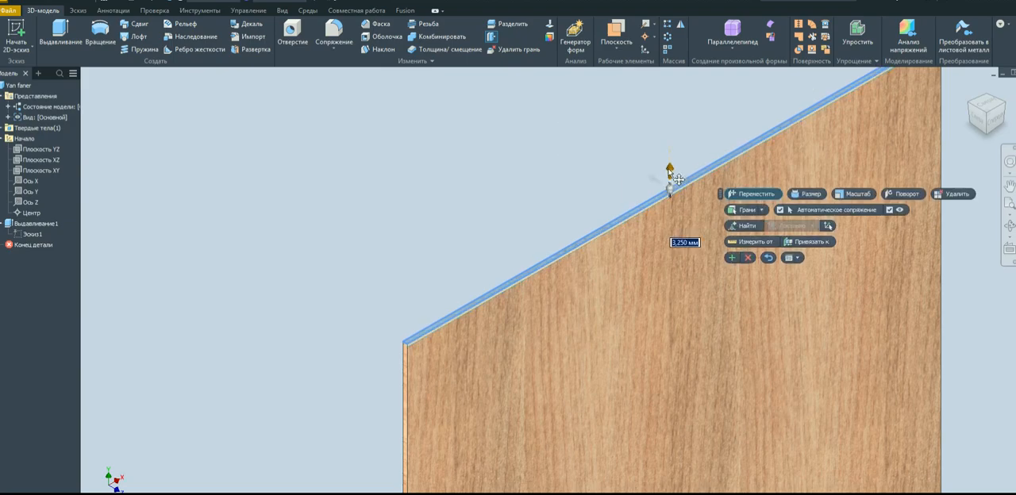
{"action": "left_click", "coordinate": [687, 245]}
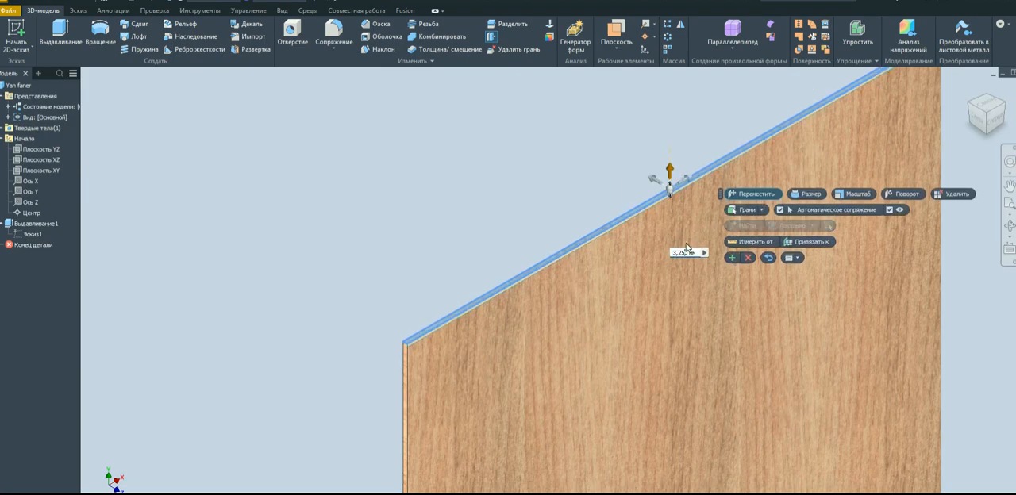
{"action": "left_click_drag", "start_coordinate": [687, 254], "coordinate": [631, 256]}
{"action": "type", "text": "5"}
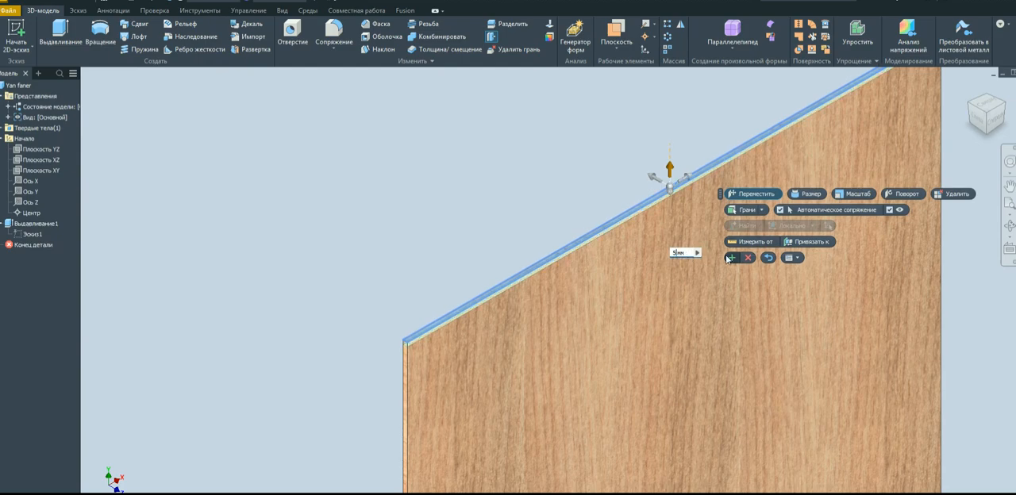
{"action": "left_click", "coordinate": [732, 259]}
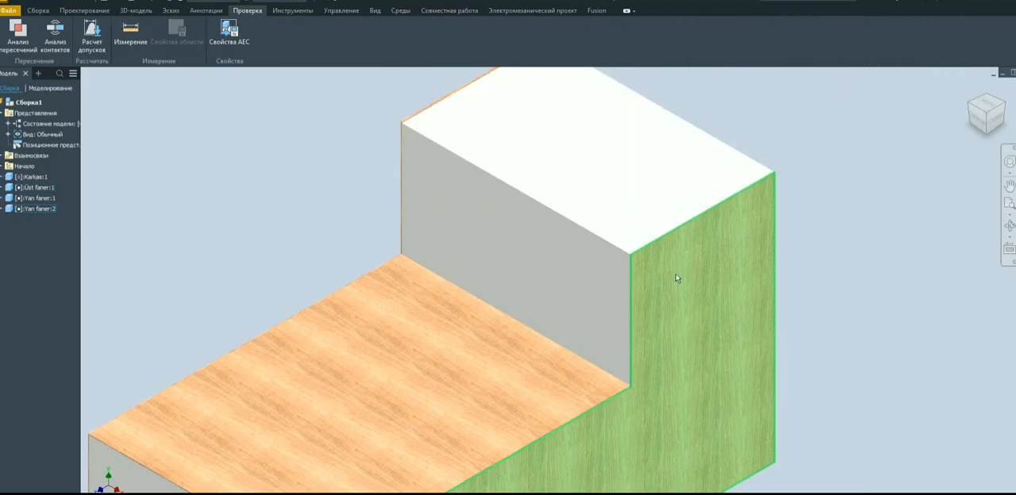
Return to the assembly and inspect the side panels' fit on the Karkas body from opposite isometric views.
{"action": "scroll", "coordinate": [674, 279], "scroll_direction": "up", "scroll_amount": 5}
{"action": "scroll", "coordinate": [693, 249], "scroll_direction": "down", "scroll_amount": 6}
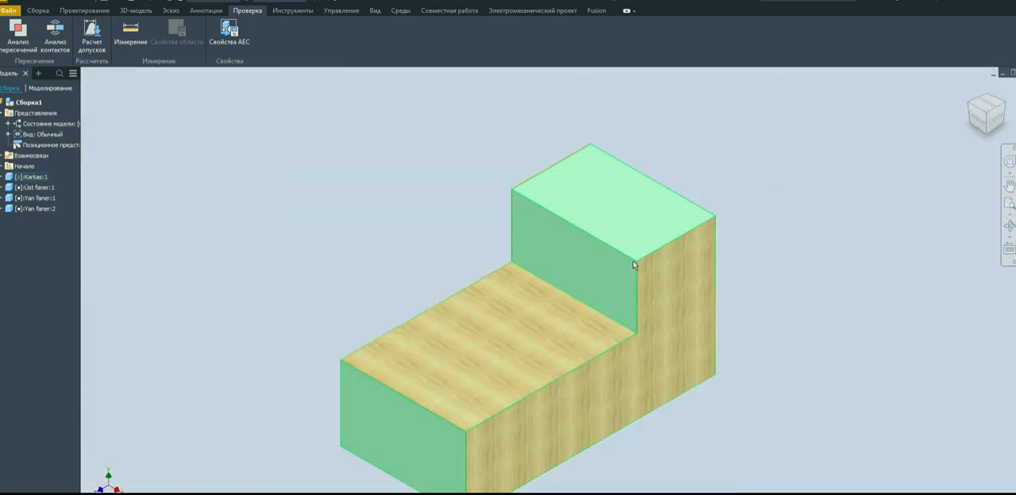
{"action": "left_click", "coordinate": [1008, 107]}
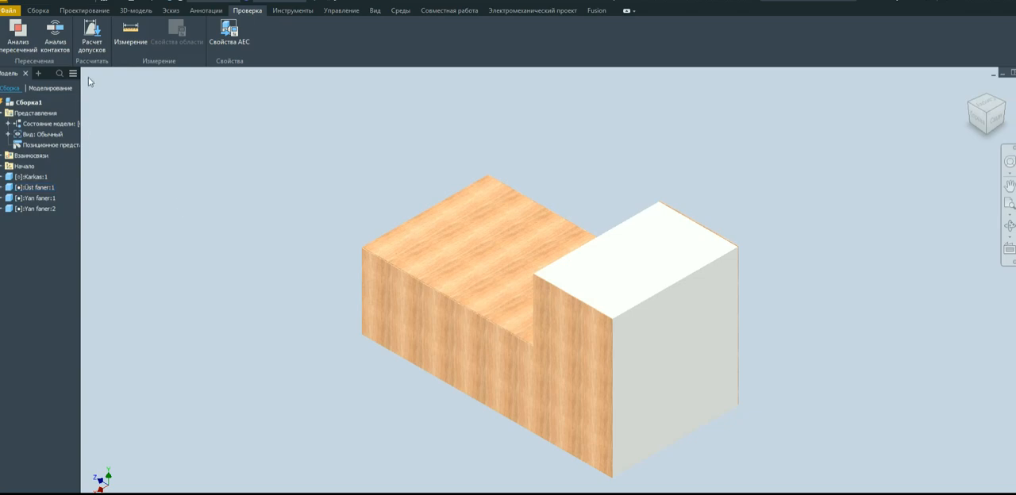
{"action": "left_click", "coordinate": [38, 10]}
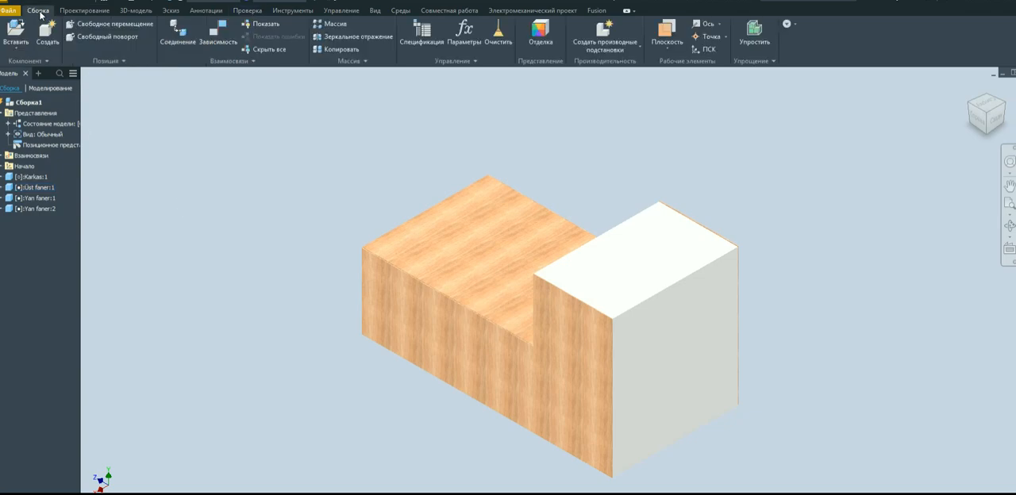
{"action": "left_click", "coordinate": [253, 62]}
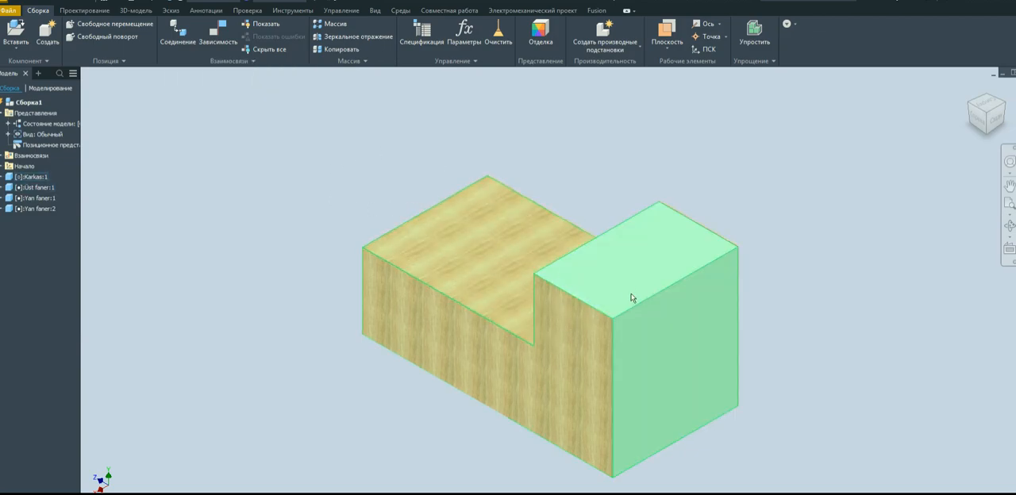
{"action": "left_click", "coordinate": [970, 113]}
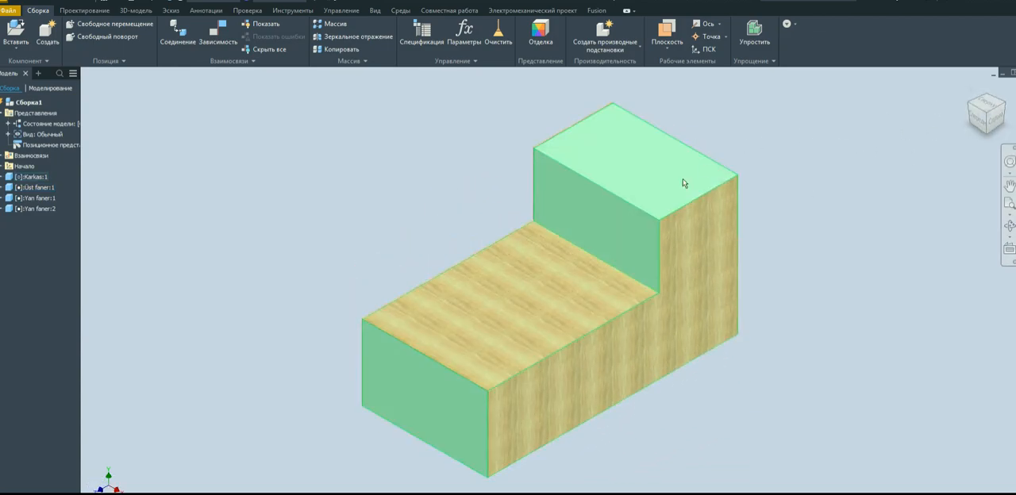